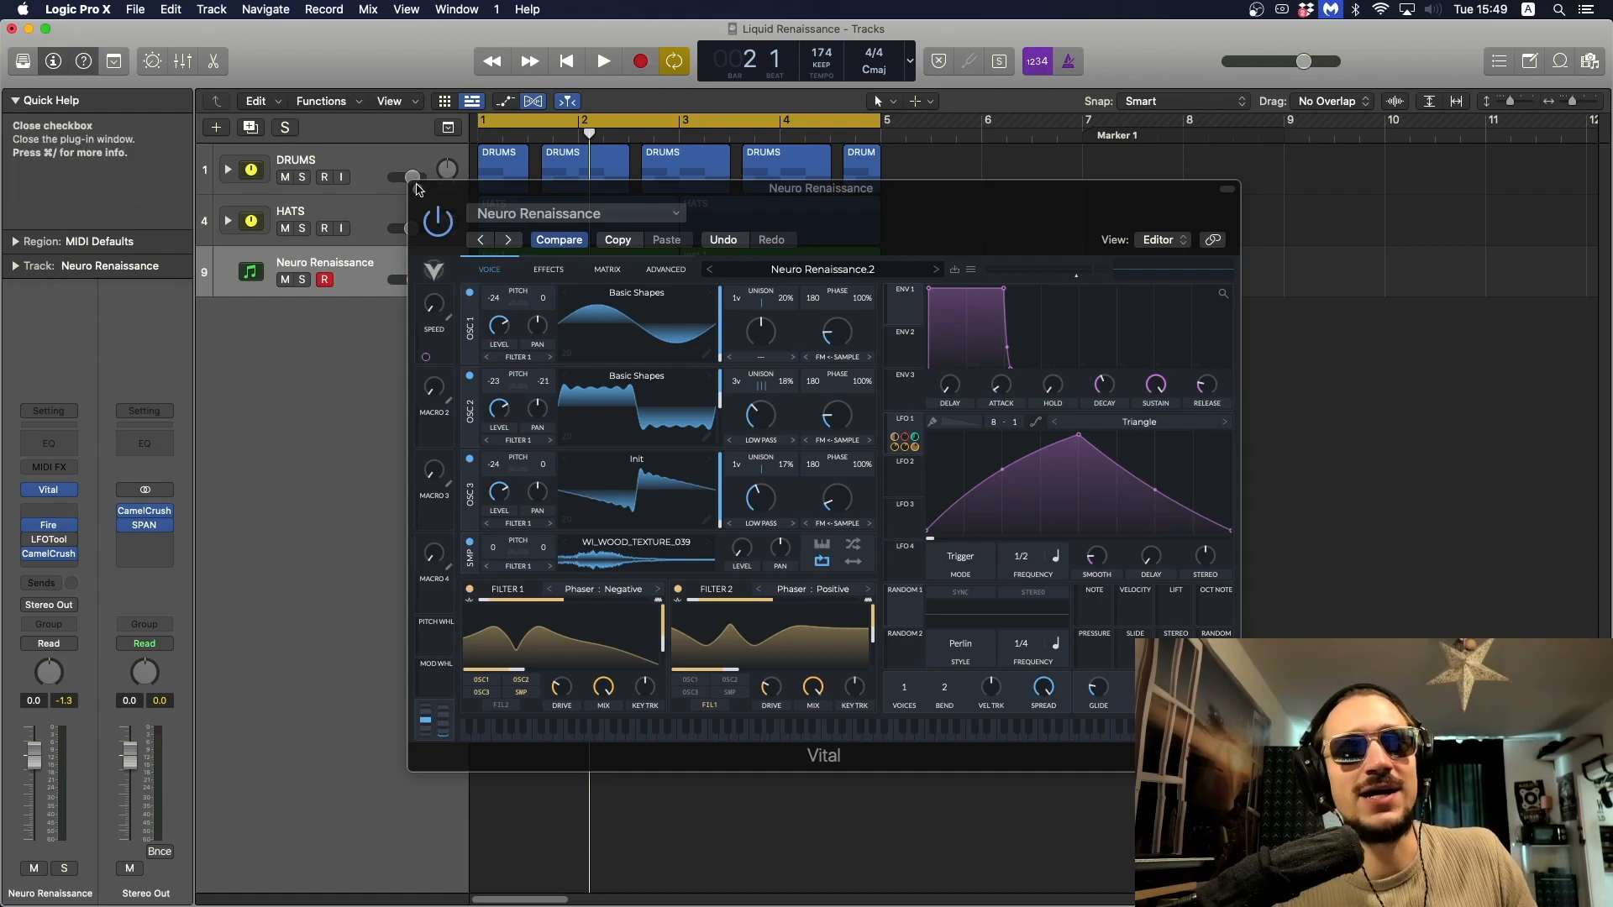
Close the Vital window and play back the full loop with drums, hats and bass.
{"action": "left_click", "coordinate": [417, 189]}
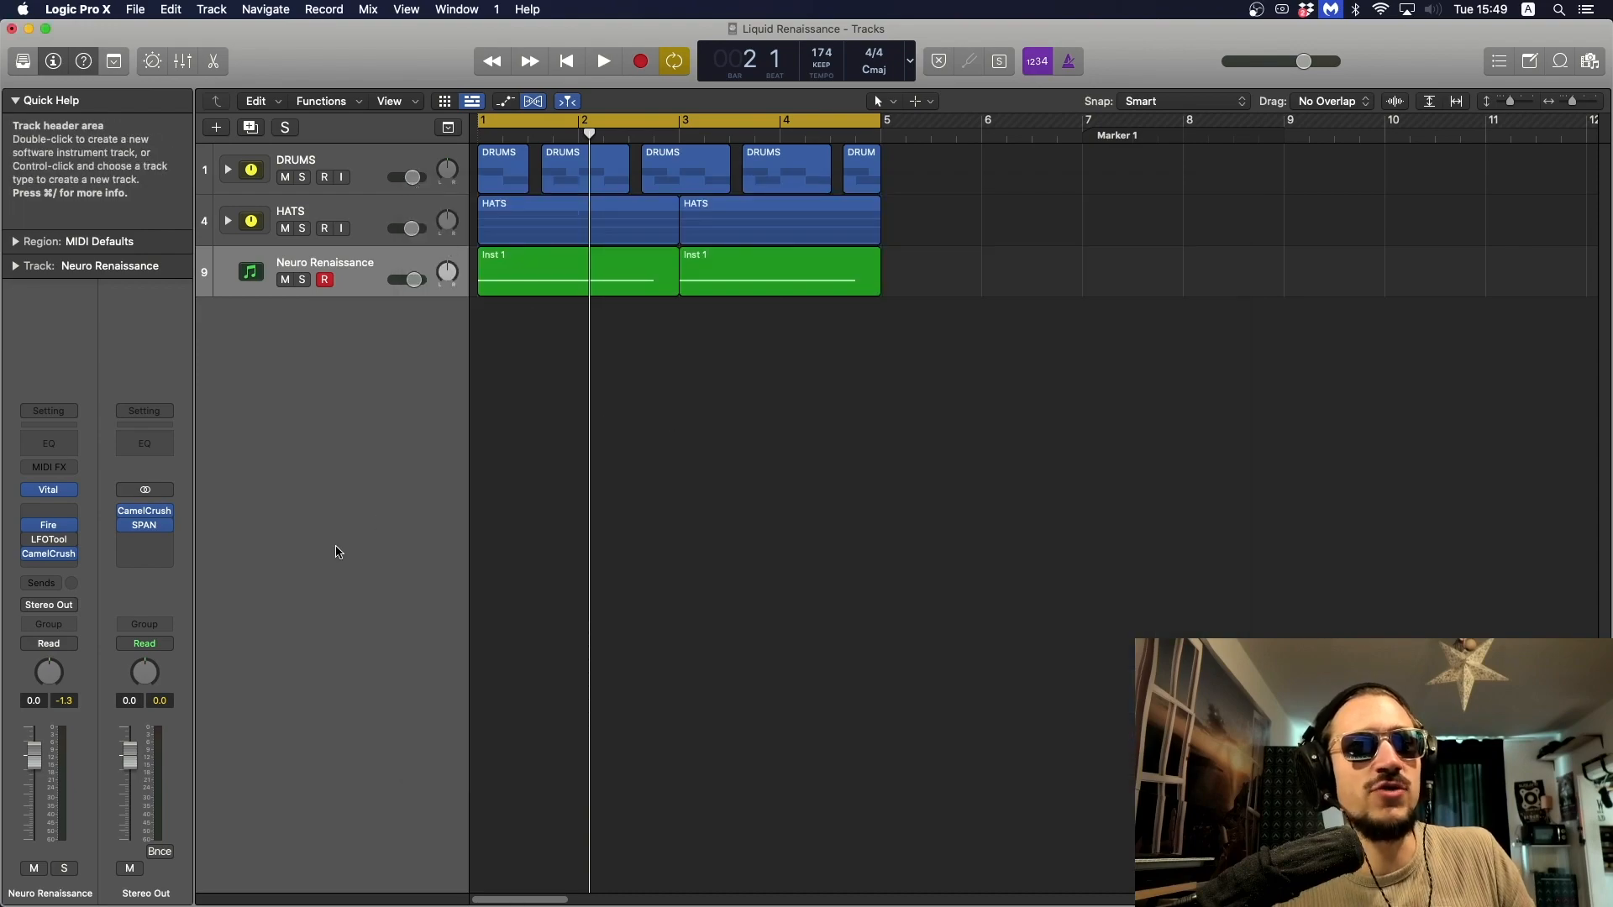
{"action": "key", "text": "space"}
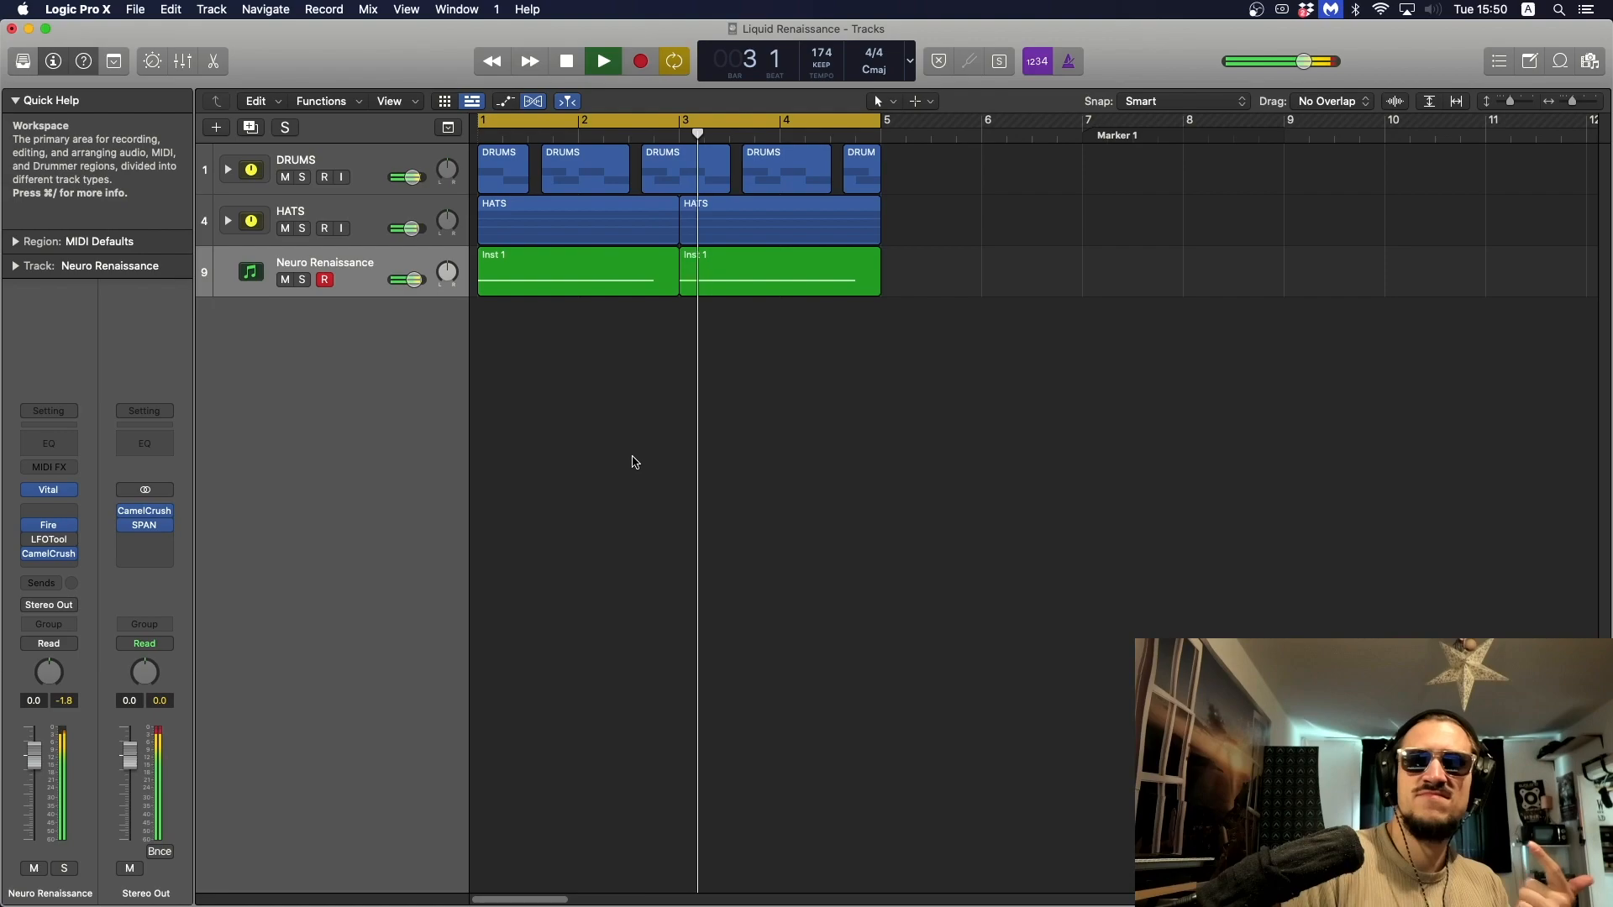
{"action": "key", "text": "space"}
Solo the Neuro Renaissance track and play the loop to hear the bass alone.
{"action": "left_click", "coordinate": [302, 280]}
{"action": "key", "text": "space"}
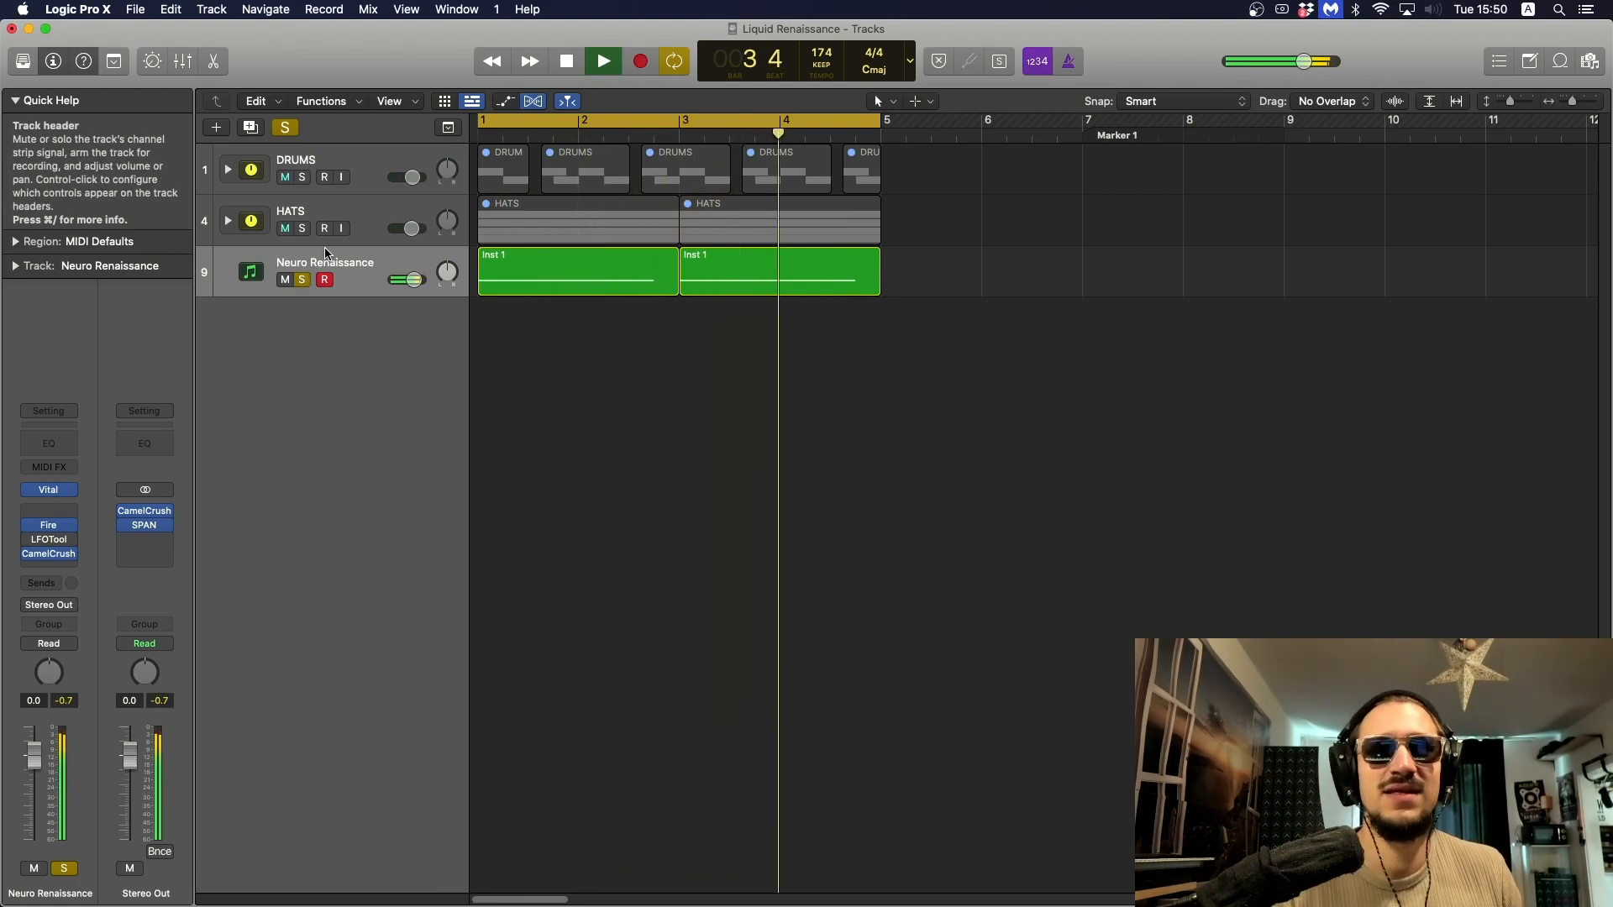
{"action": "key", "text": "space"}
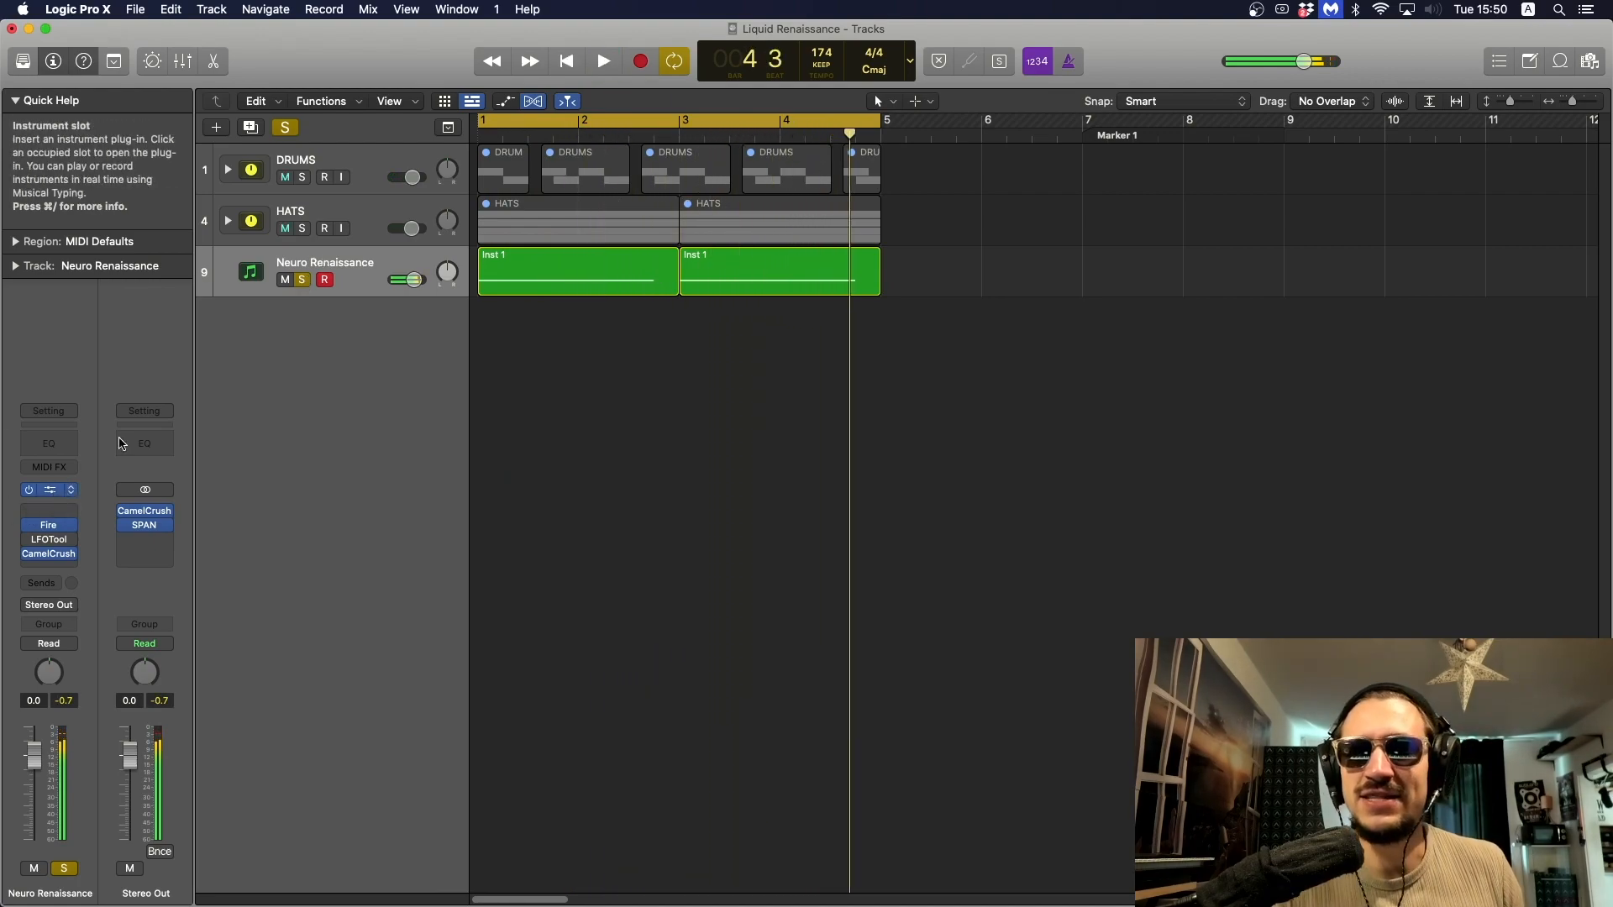
Open the Vital instrument of the Neuro Renaissance track and move its window toward the track headers.
{"action": "left_click", "coordinate": [56, 489]}
{"action": "left_click_drag", "start_coordinate": [651, 189], "coordinate": [506, 115]}
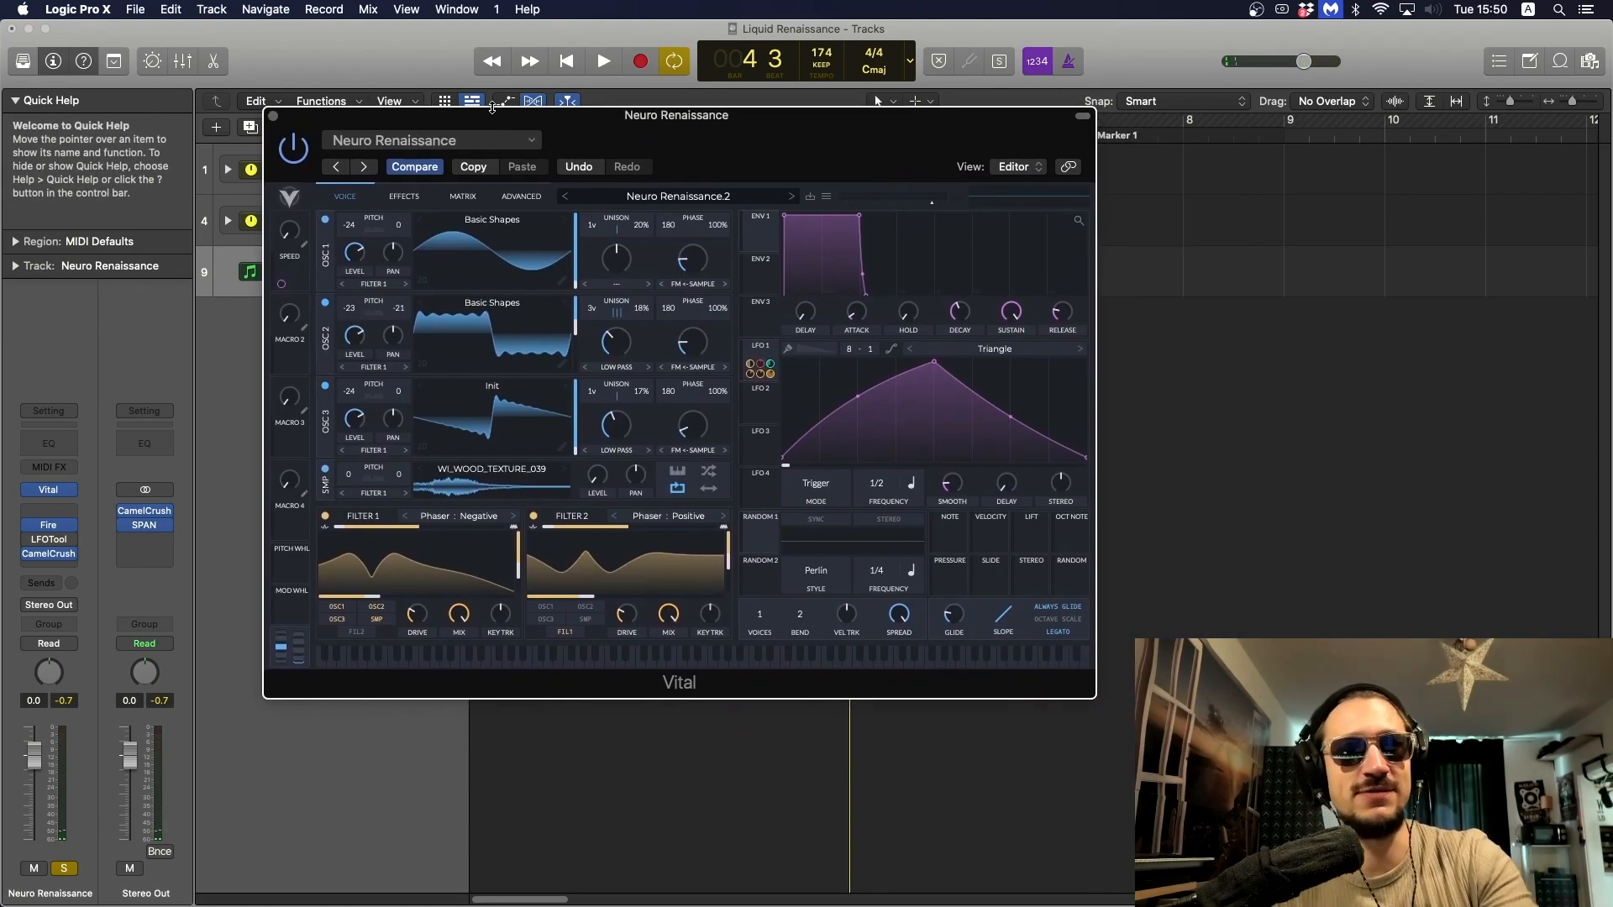
{"action": "left_click", "coordinate": [249, 280]}
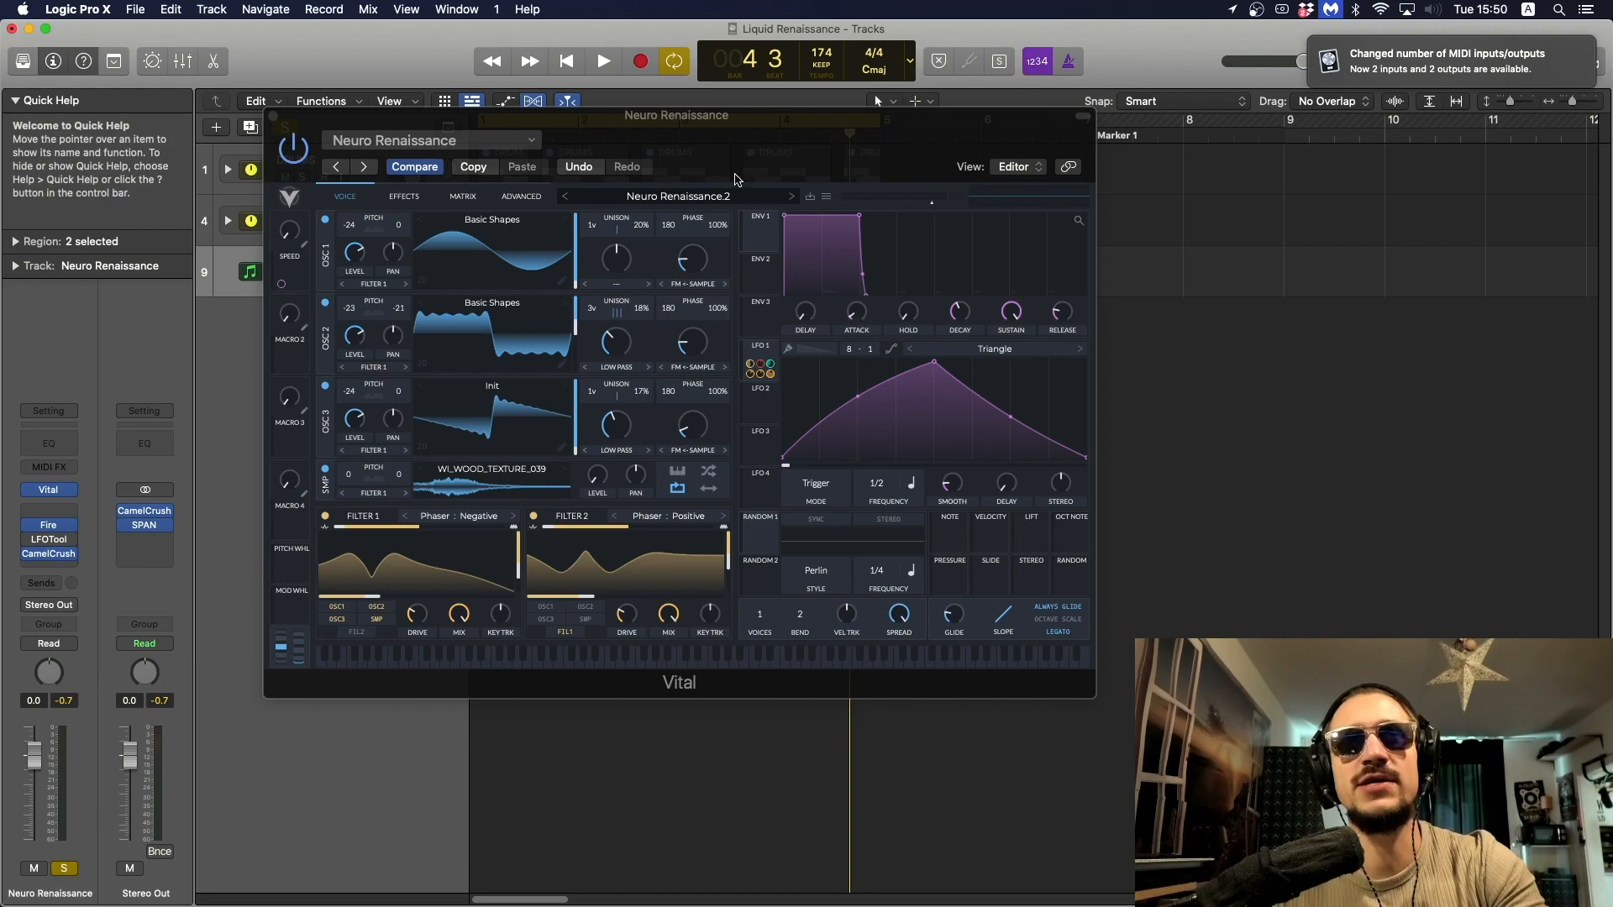
{"action": "left_click", "coordinate": [1382, 255]}
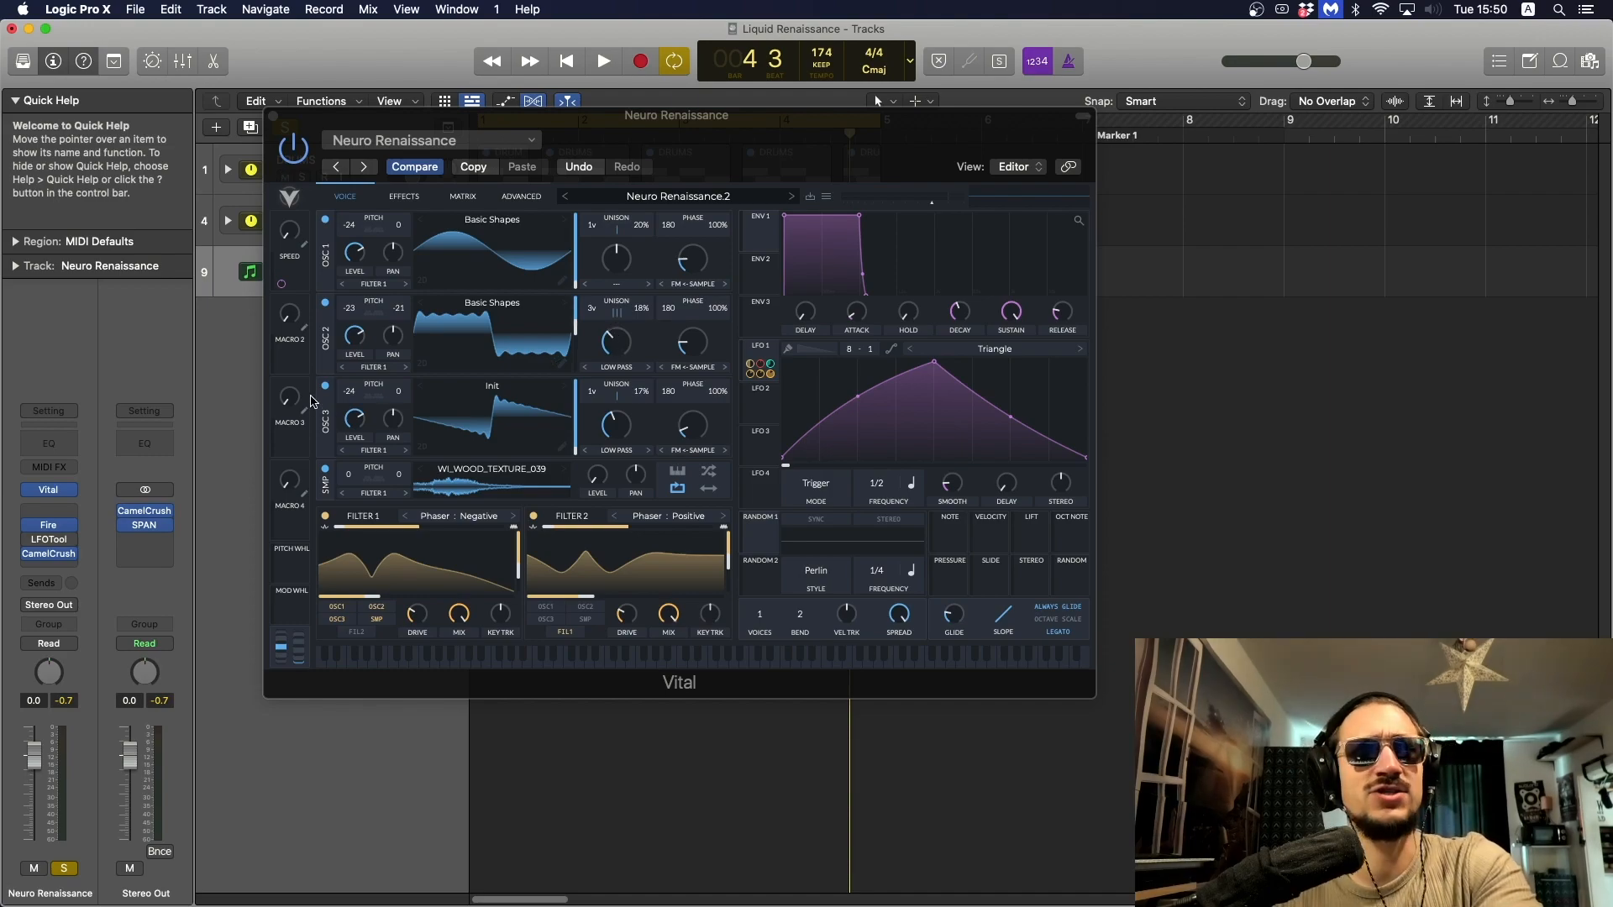
Turn off oscillators 3, 2 and 1 and raise the sampler level to audition the WI_WOOD_TEXTURE_039 sample alone.
{"action": "left_click", "coordinate": [325, 386]}
{"action": "left_click", "coordinate": [325, 304]}
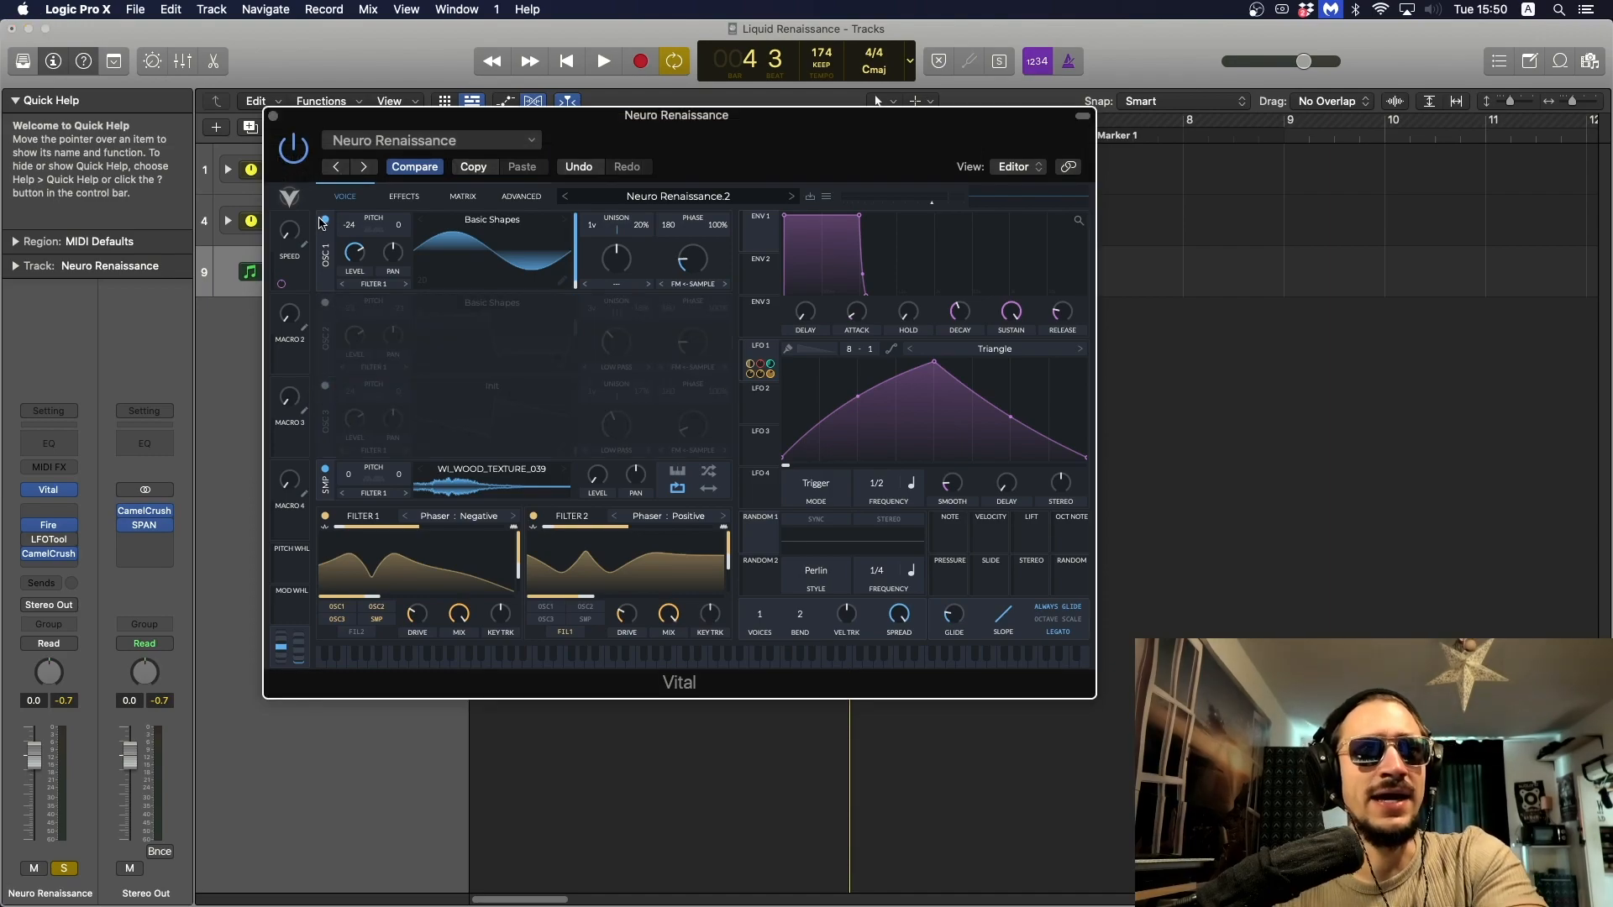
{"action": "left_click", "coordinate": [324, 221]}
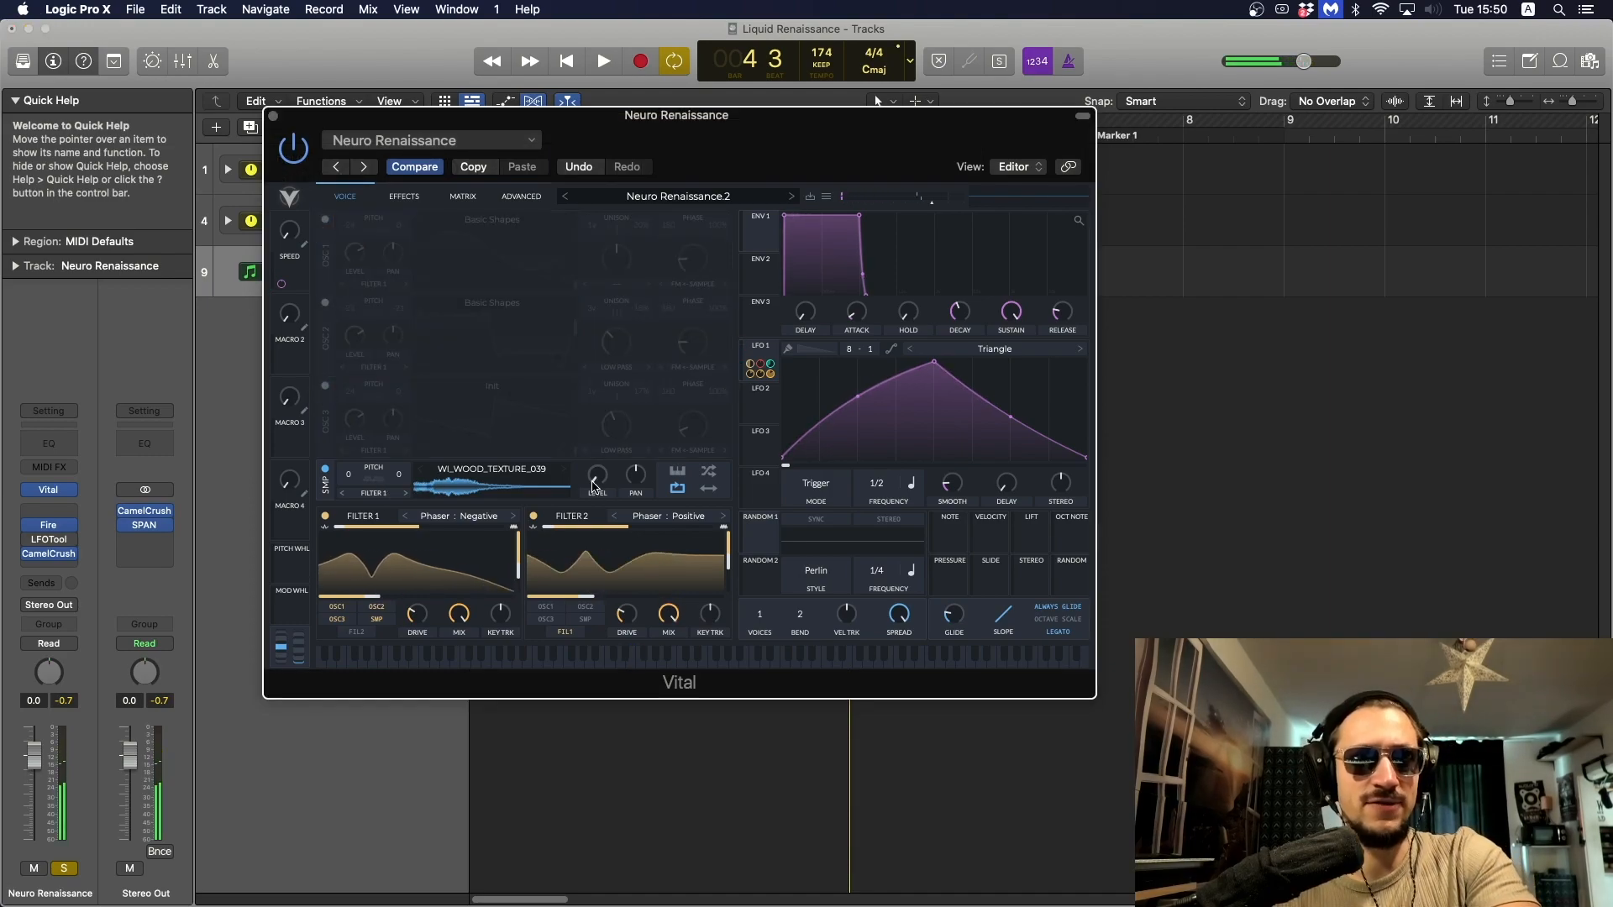
{"action": "mouse_move", "coordinate": [594, 486]}
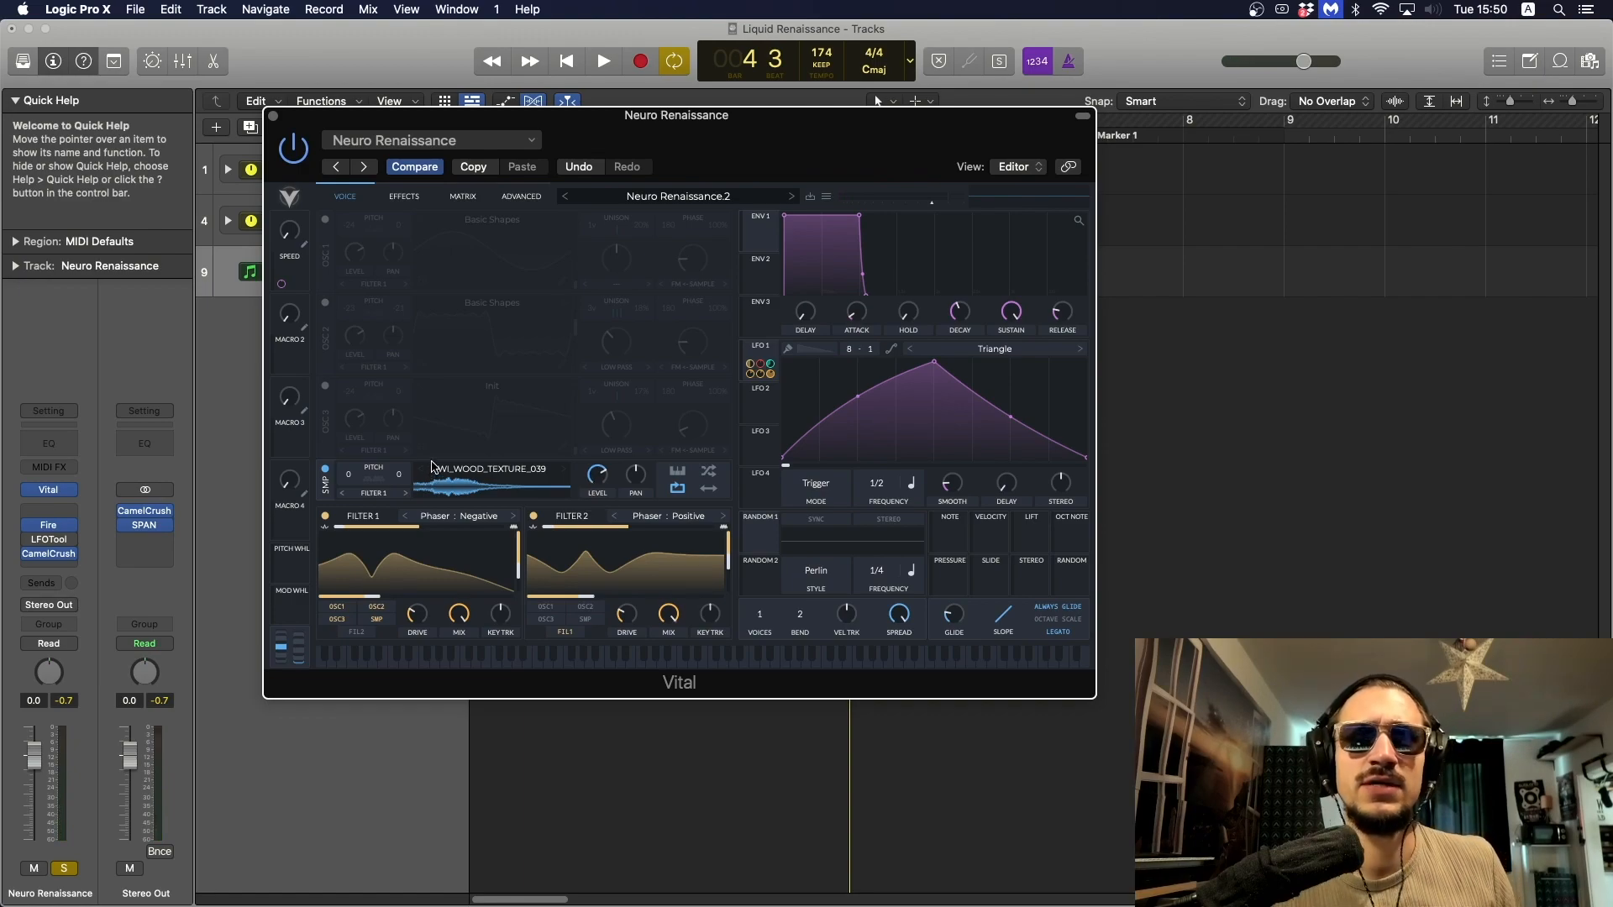
Turn oscillators 3, 2 and 1 back on.
{"action": "left_click", "coordinate": [326, 387]}
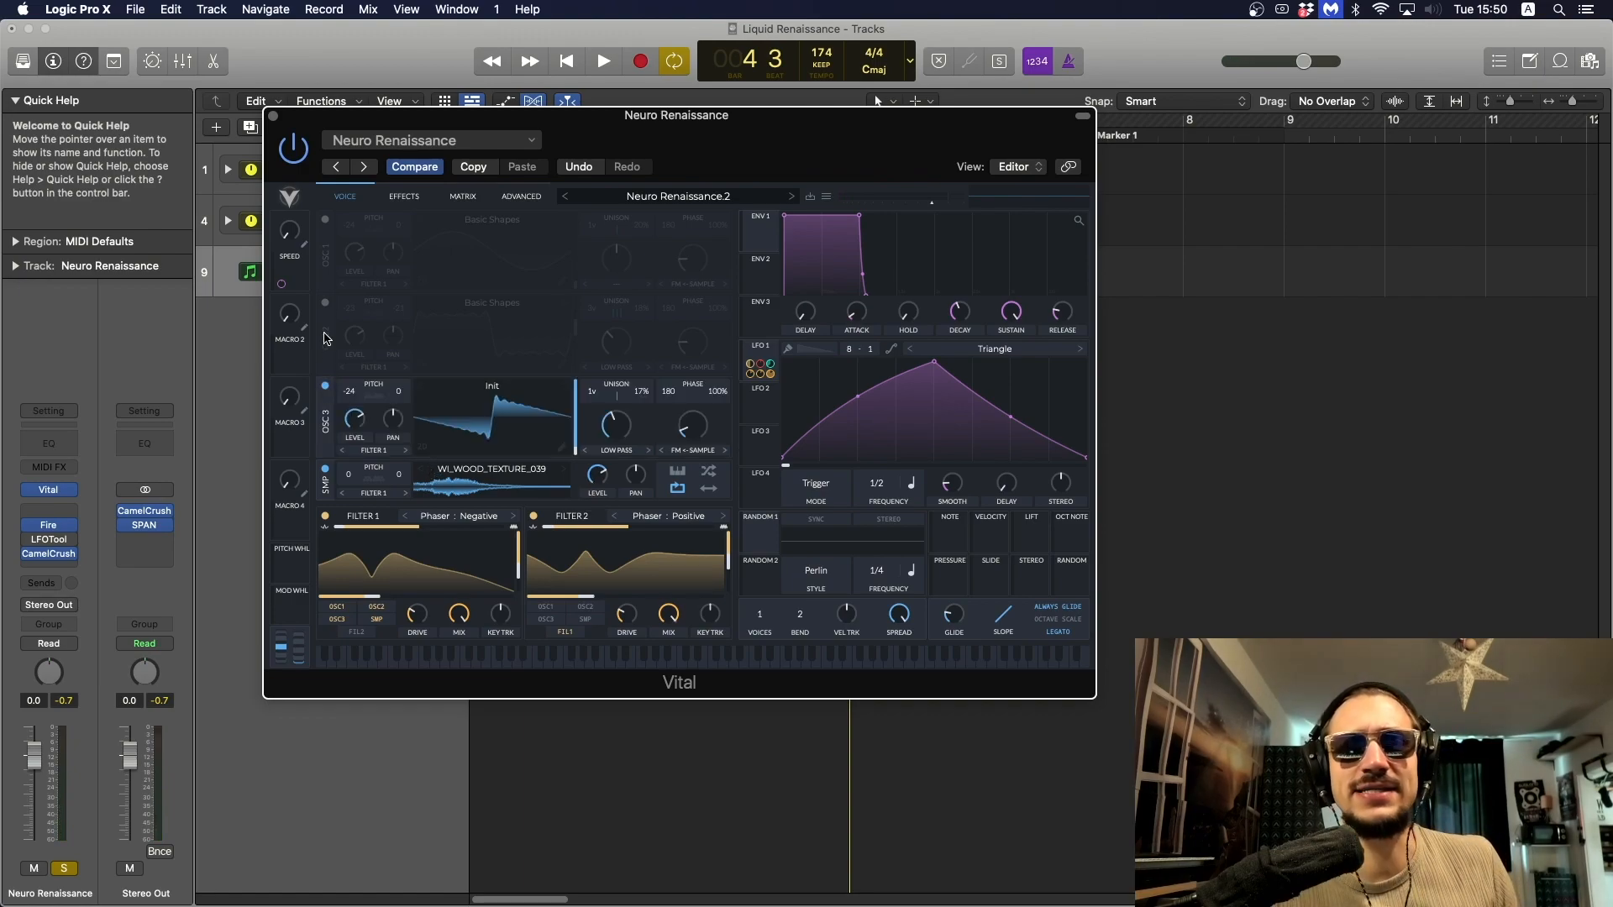
{"action": "left_click", "coordinate": [326, 302]}
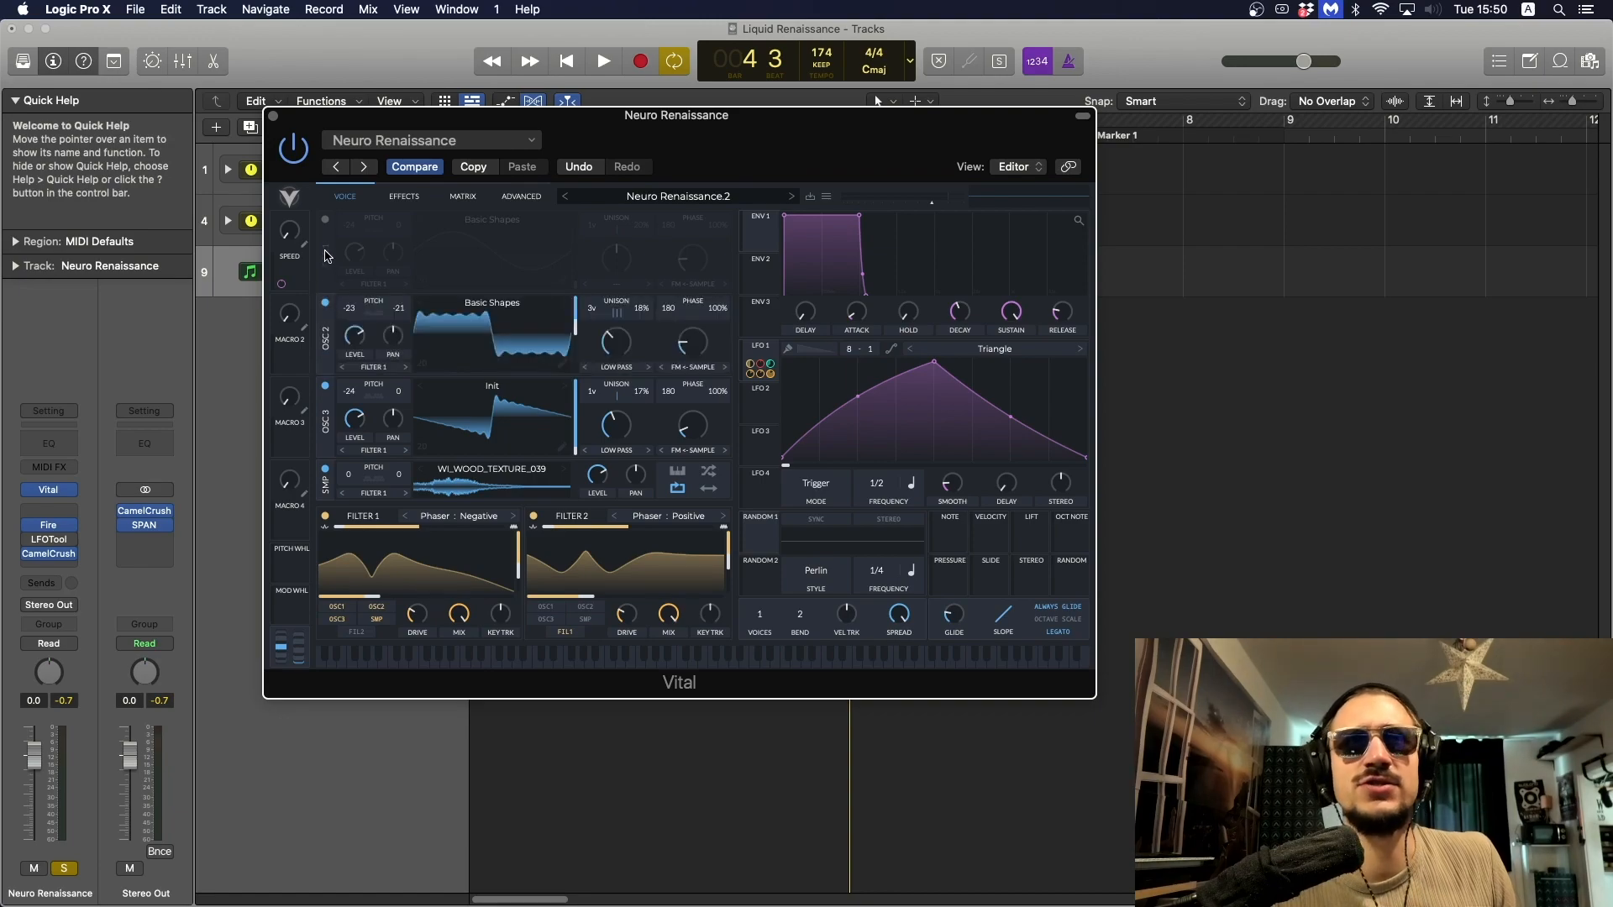
{"action": "left_click", "coordinate": [325, 221]}
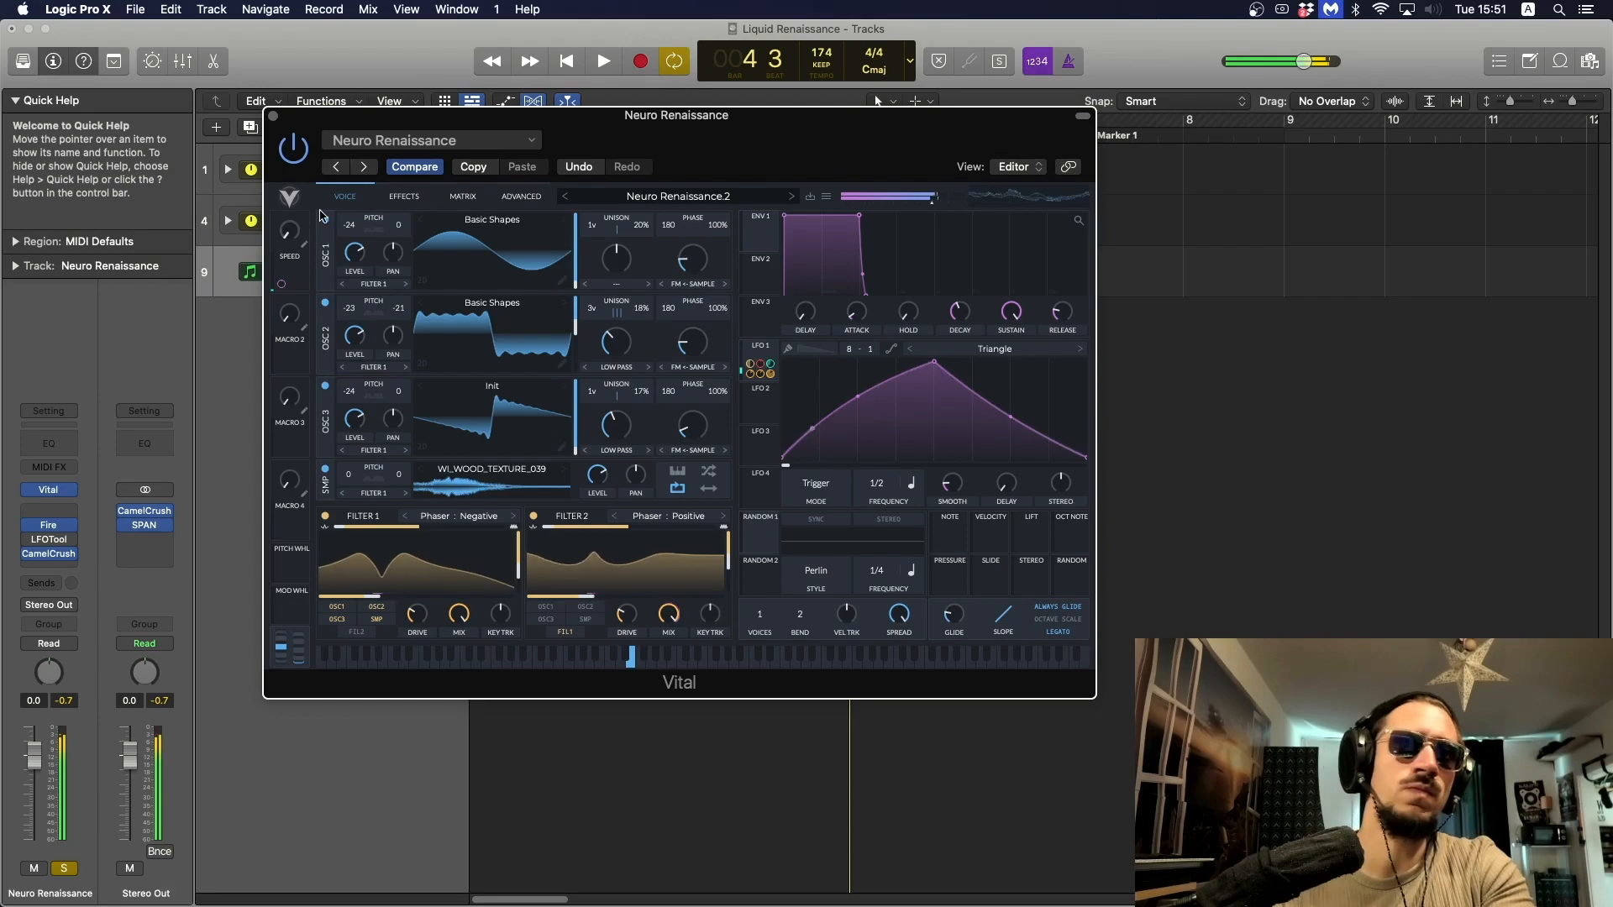
Turn off the Flanger, EQ, Compressor, Distortion, Filter, Chorus and Reverb effects of the patch.
{"action": "left_click", "coordinate": [402, 197]}
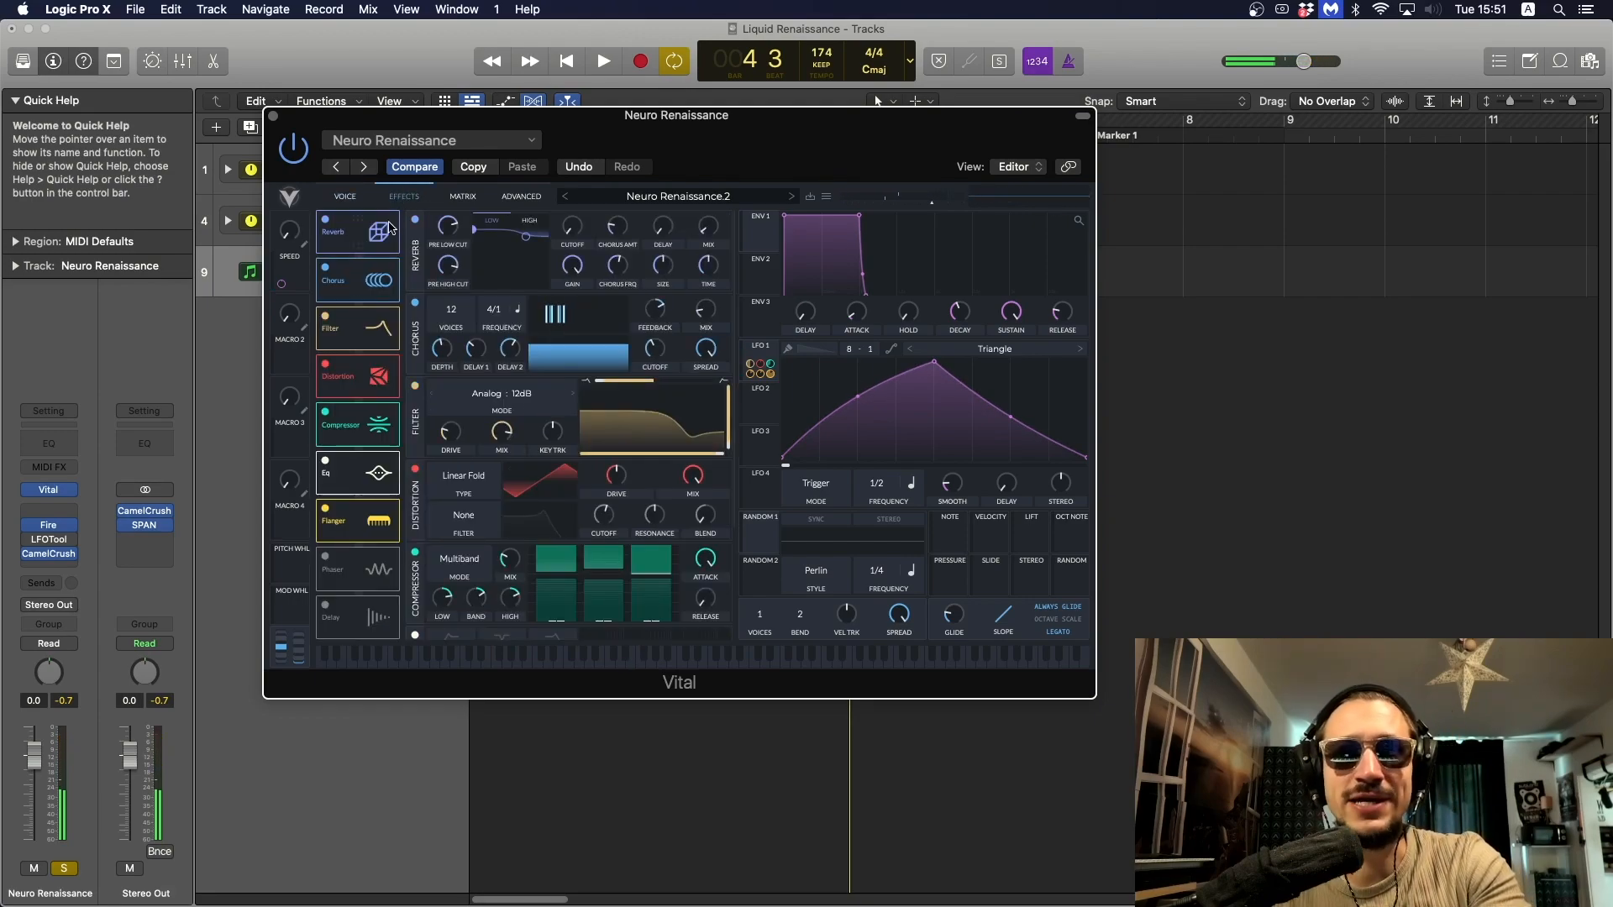
{"action": "scroll", "coordinate": [553, 603], "scroll_direction": "down", "scroll_amount": 3}
{"action": "scroll", "coordinate": [554, 603], "scroll_direction": "down", "scroll_amount": 1}
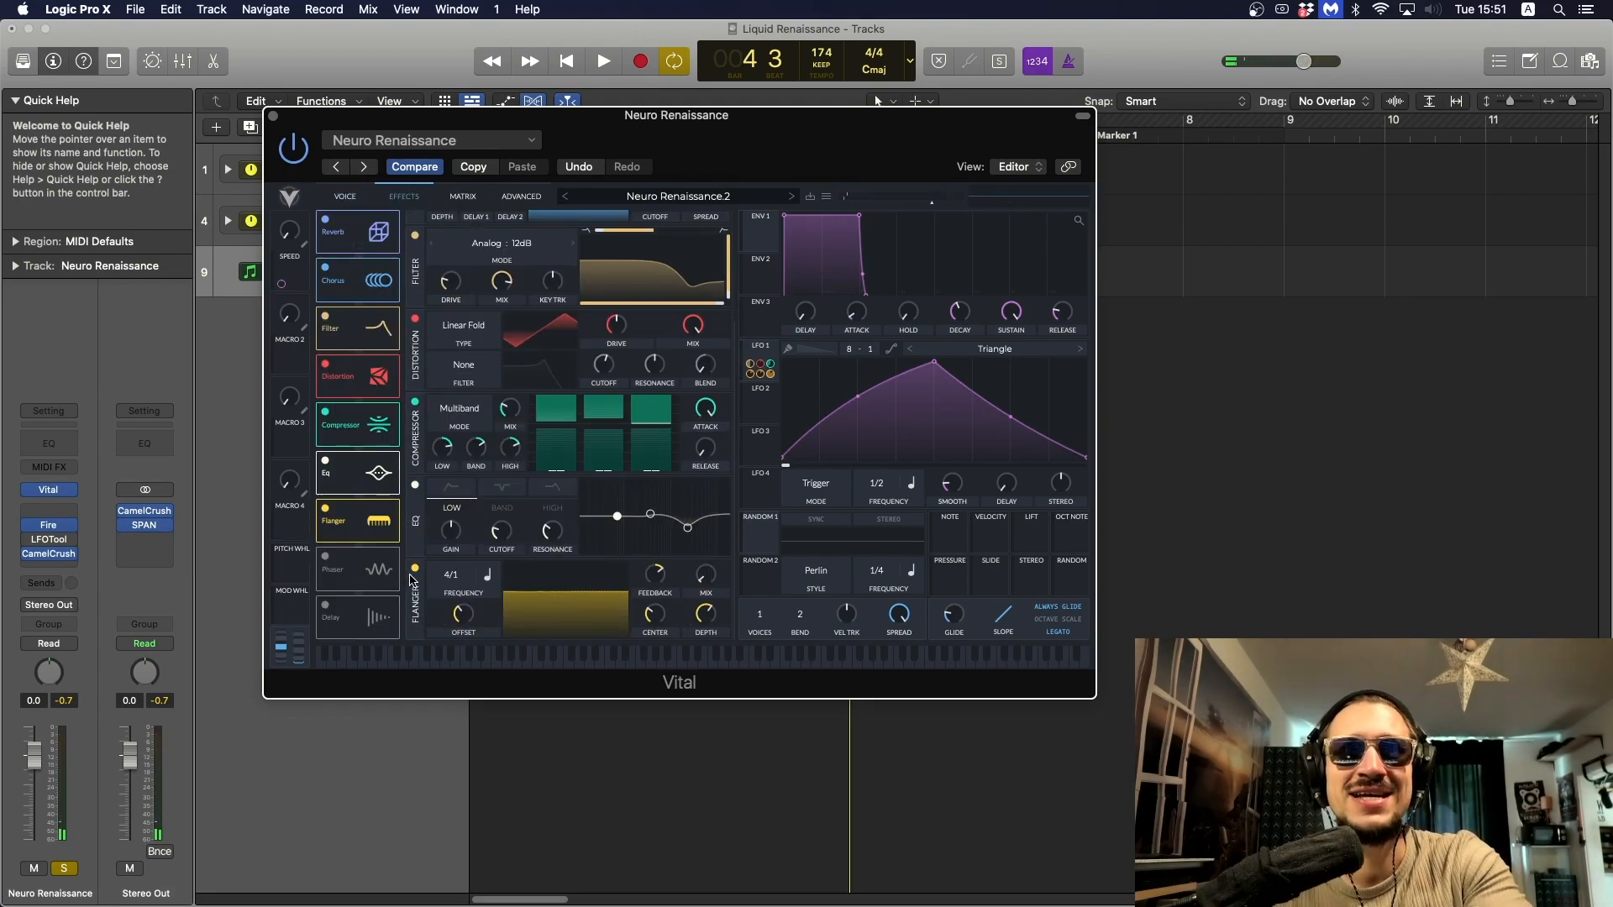
{"action": "left_click", "coordinate": [325, 509]}
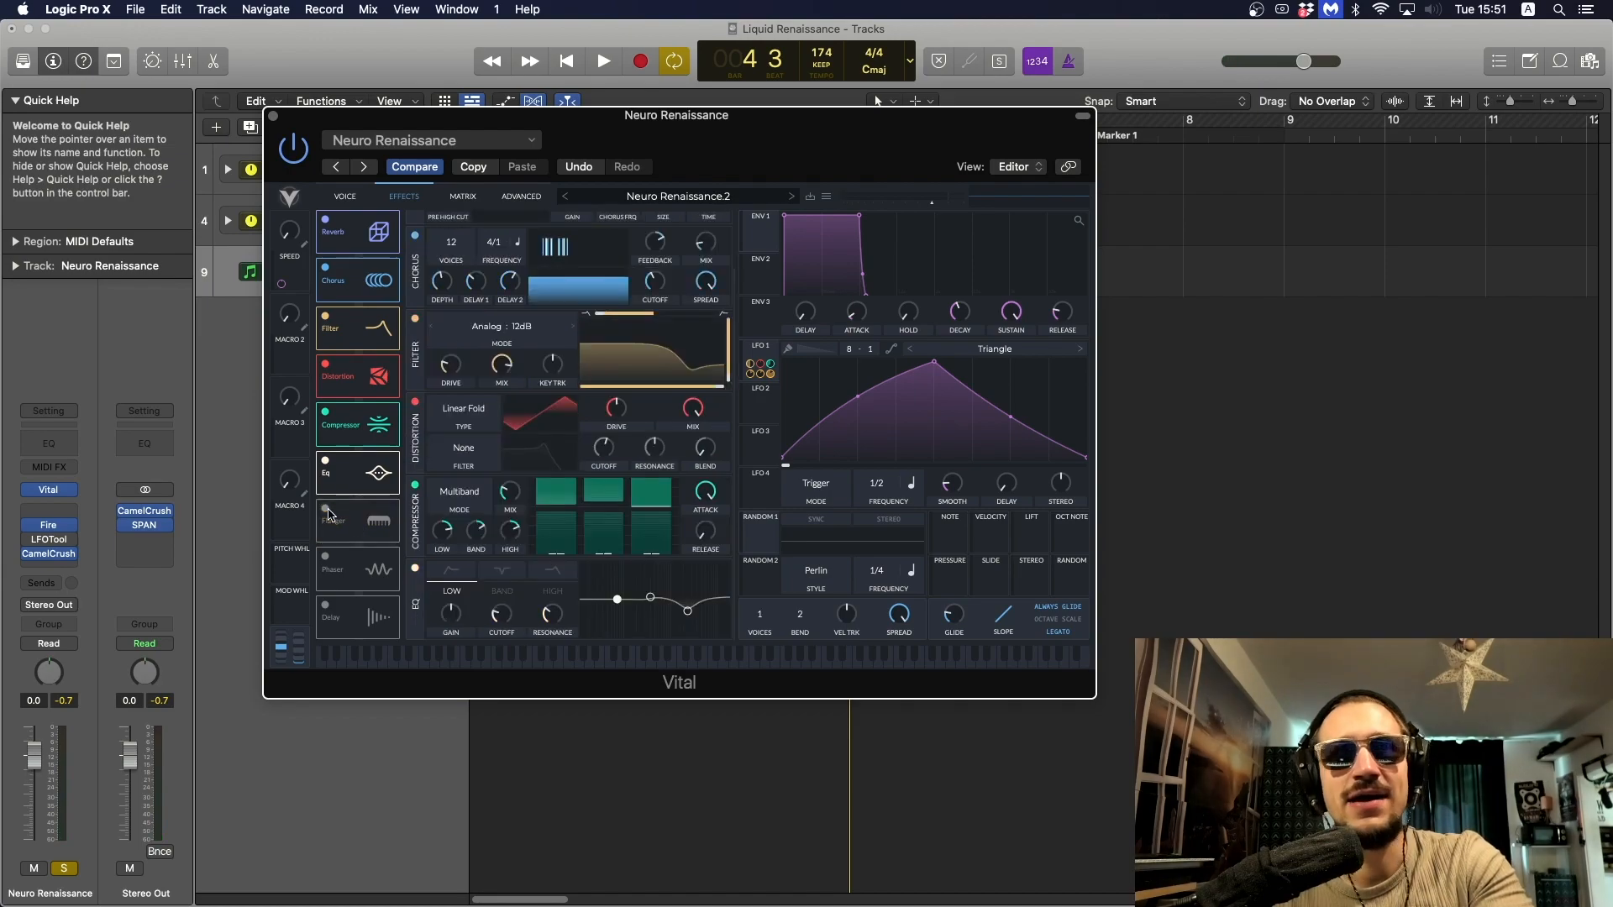
{"action": "left_click", "coordinate": [325, 461]}
{"action": "left_click", "coordinate": [325, 412]}
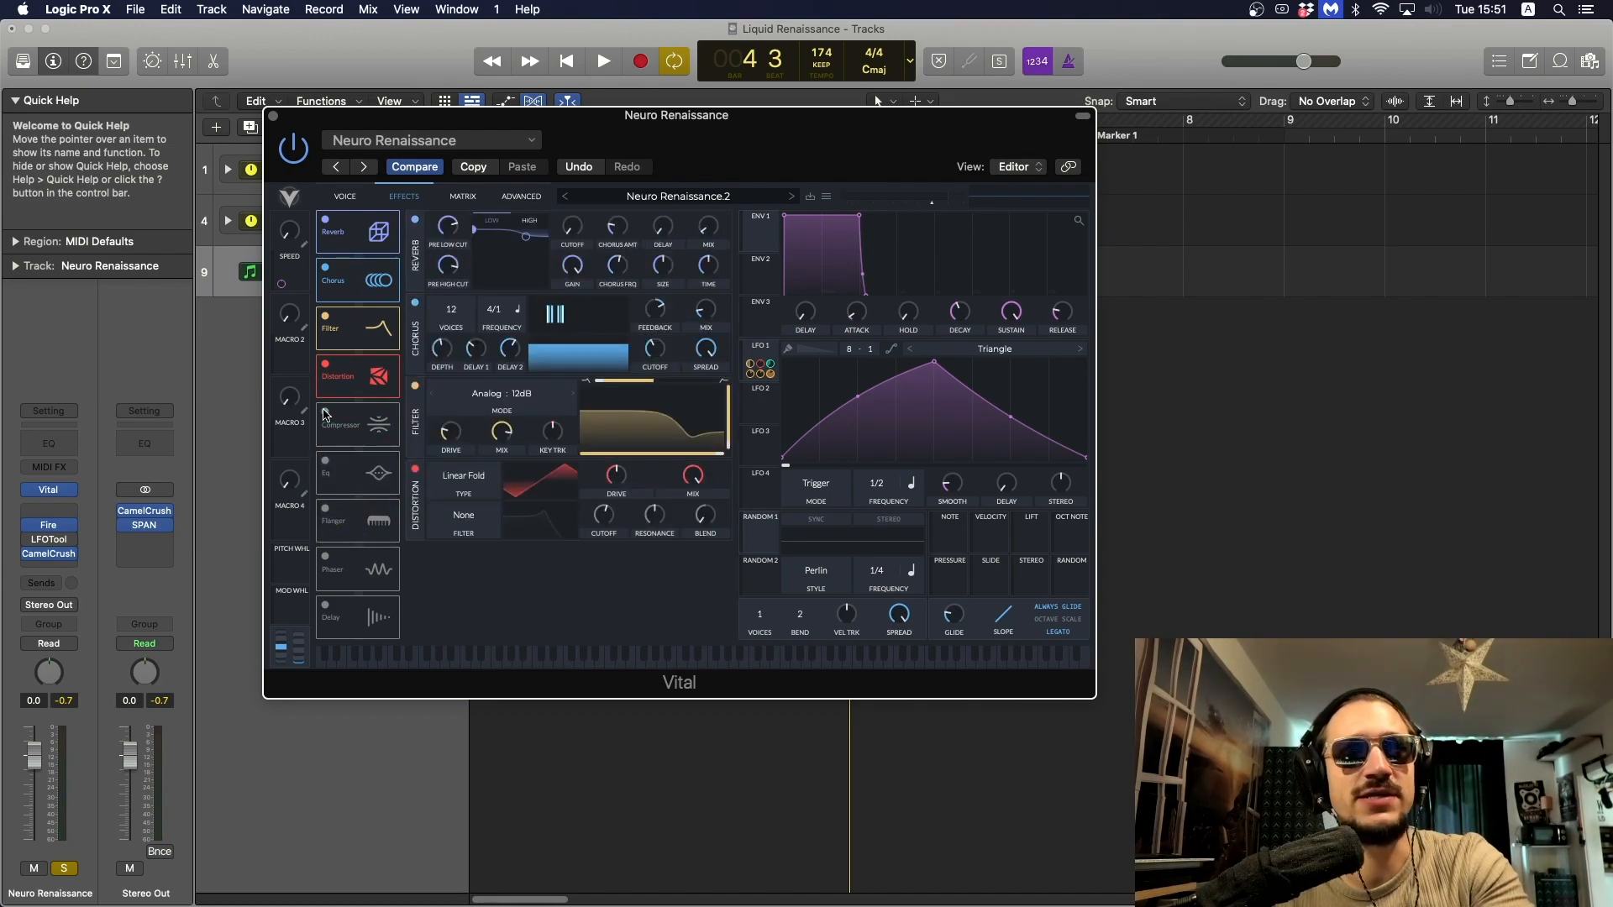
{"action": "left_click", "coordinate": [326, 365]}
{"action": "left_click", "coordinate": [326, 316]}
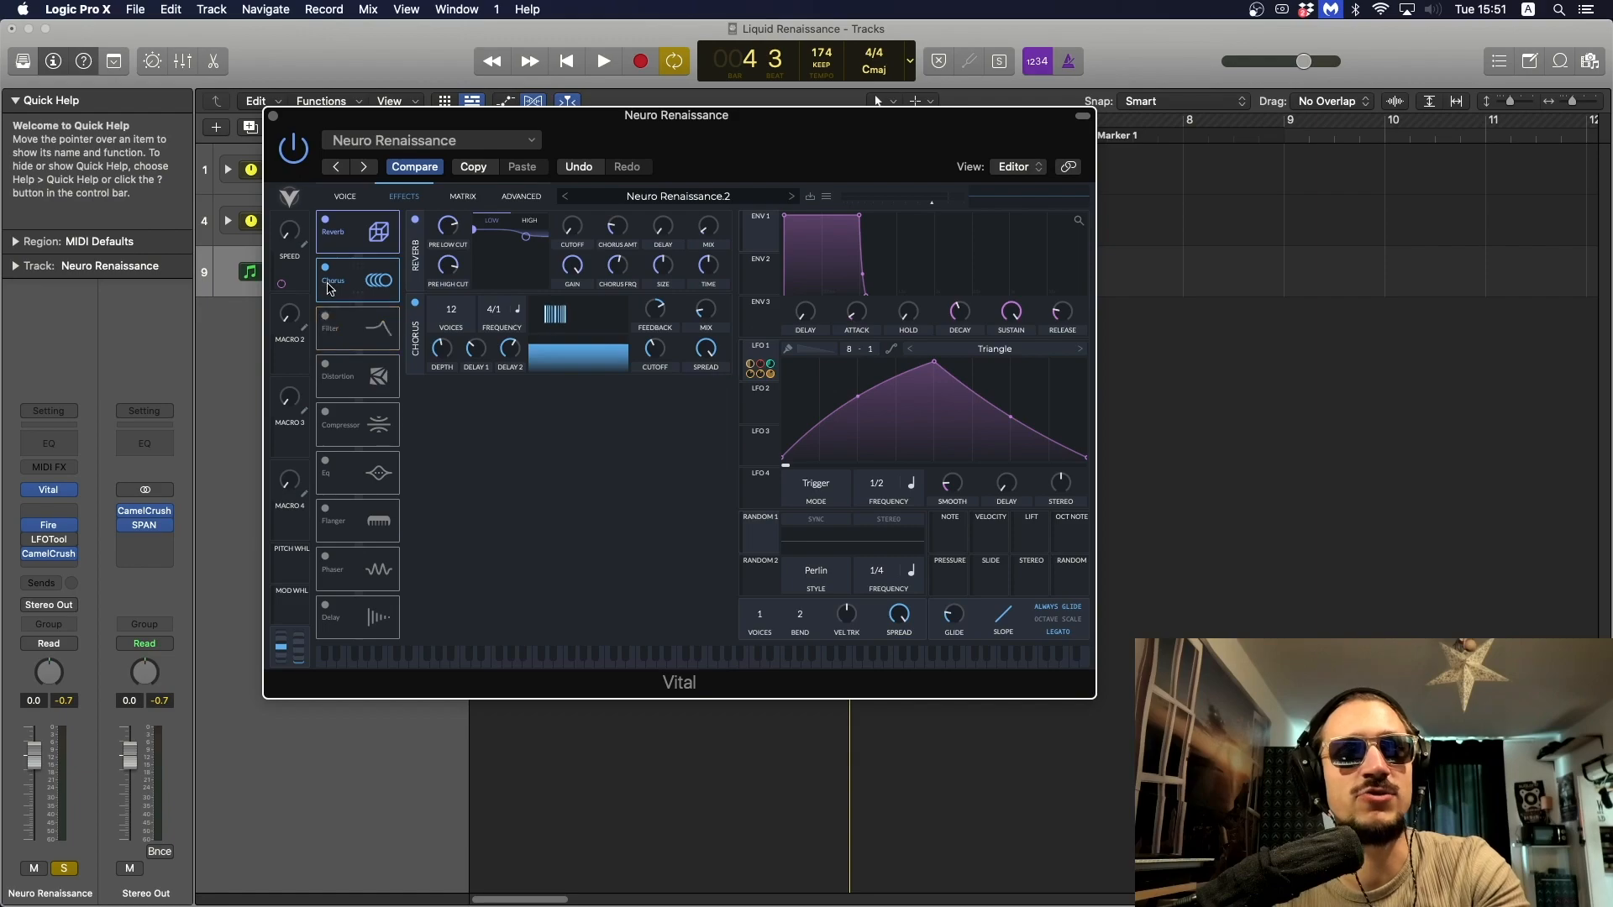
{"action": "left_click", "coordinate": [325, 268]}
{"action": "left_click", "coordinate": [325, 220]}
Return to the voice settings and turn off both filters, the sampler and oscillators 3 and 2, leaving only oscillator 1.
{"action": "left_click", "coordinate": [337, 206]}
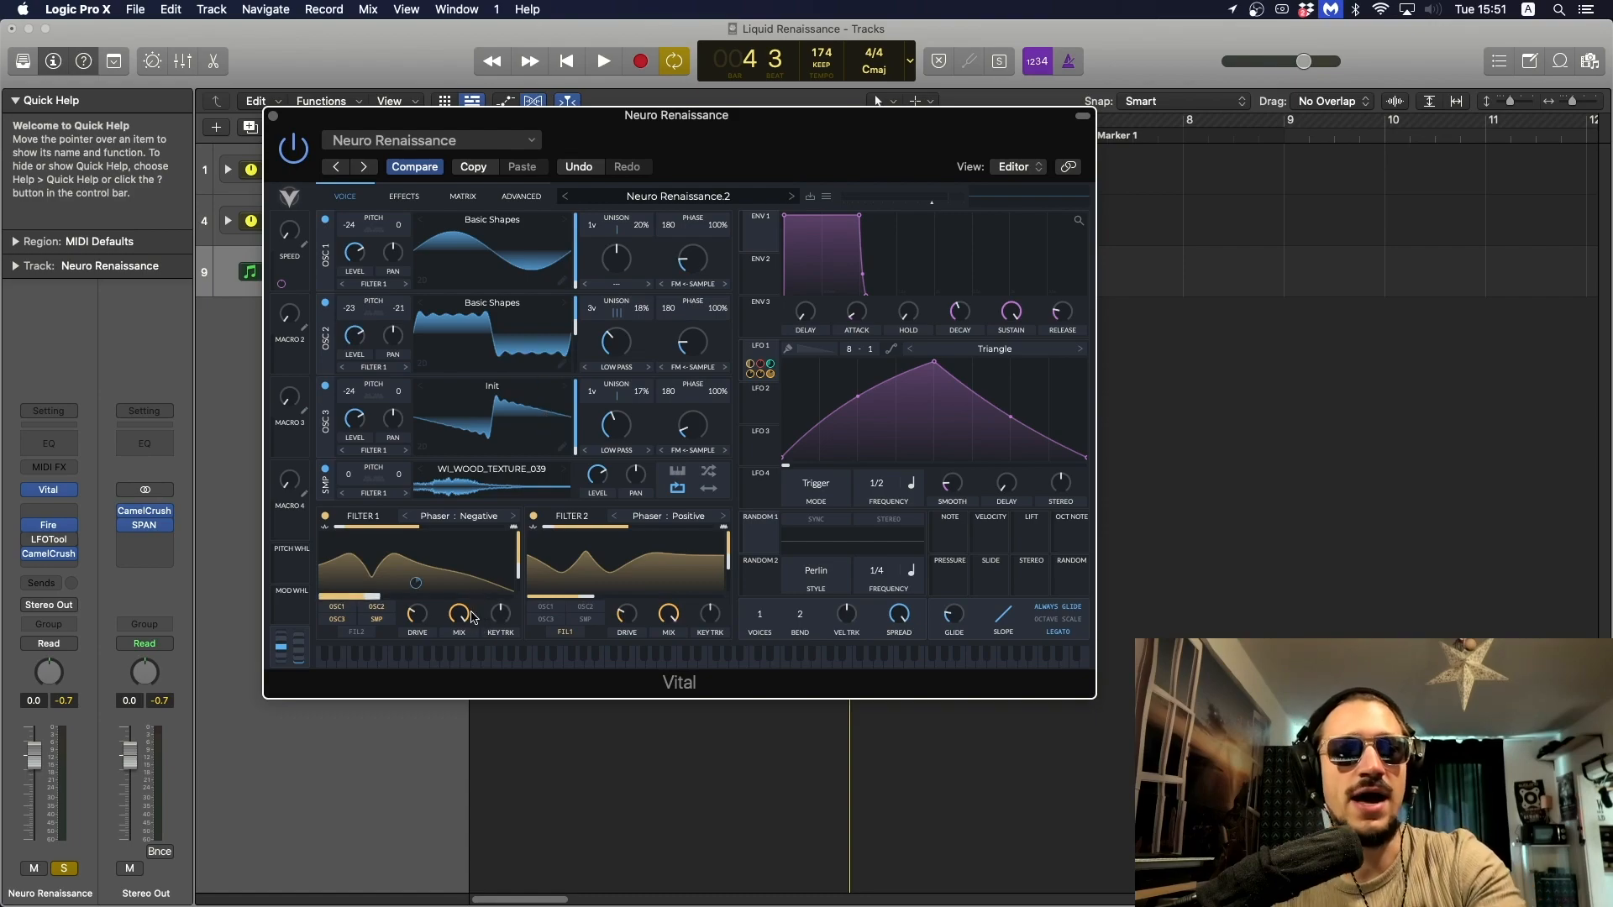
{"action": "left_click", "coordinate": [326, 516]}
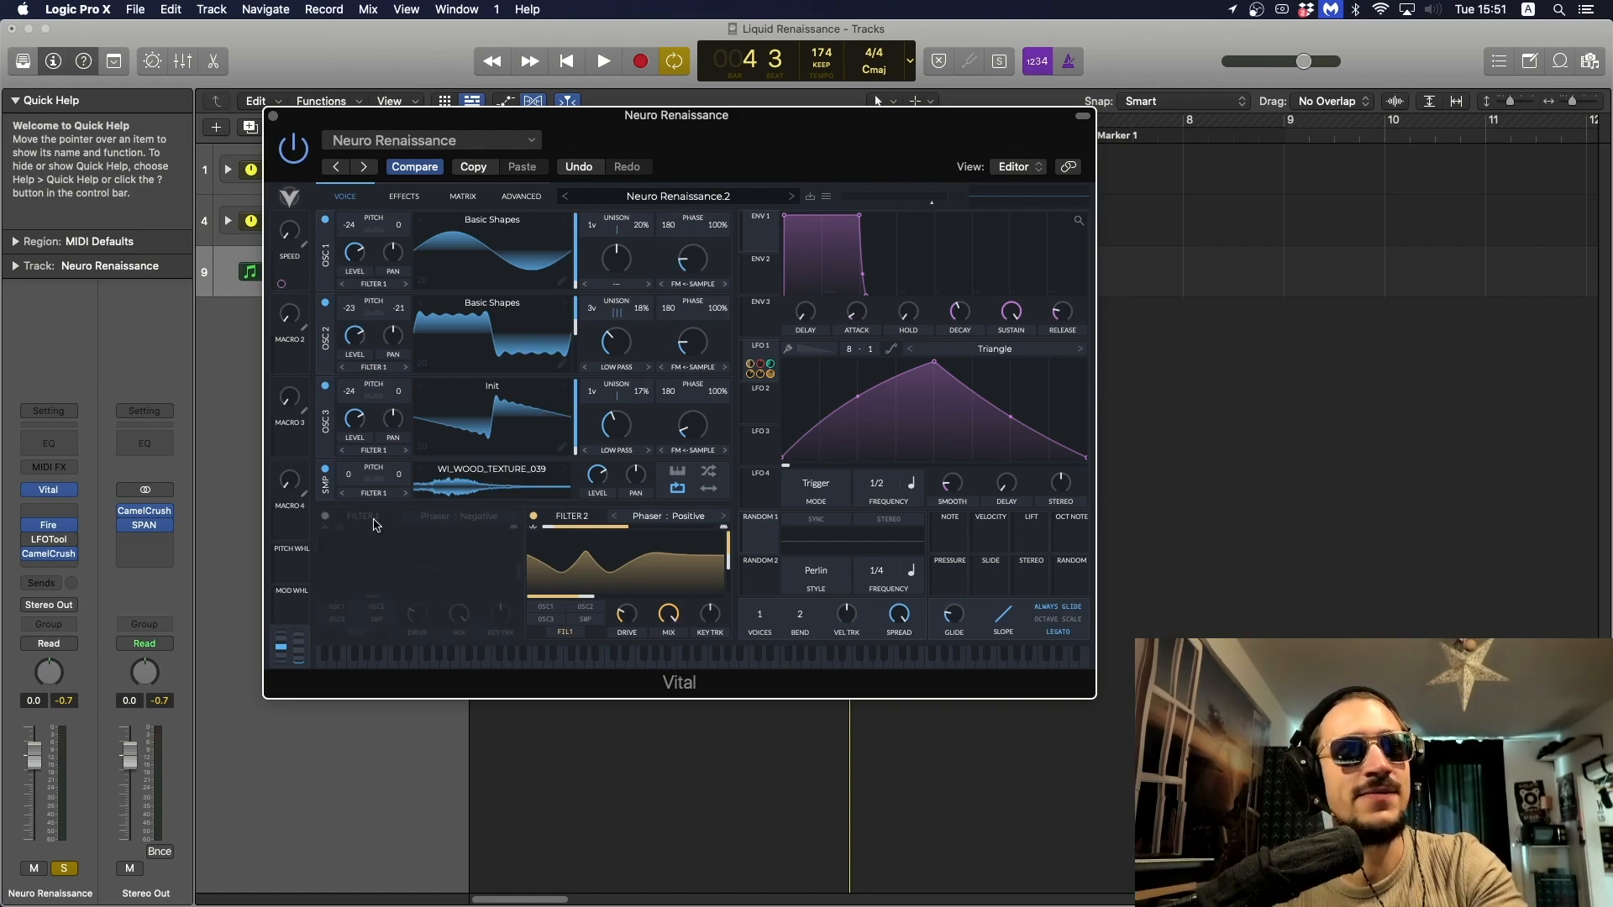
{"action": "left_click", "coordinate": [533, 516]}
{"action": "left_click", "coordinate": [324, 471]}
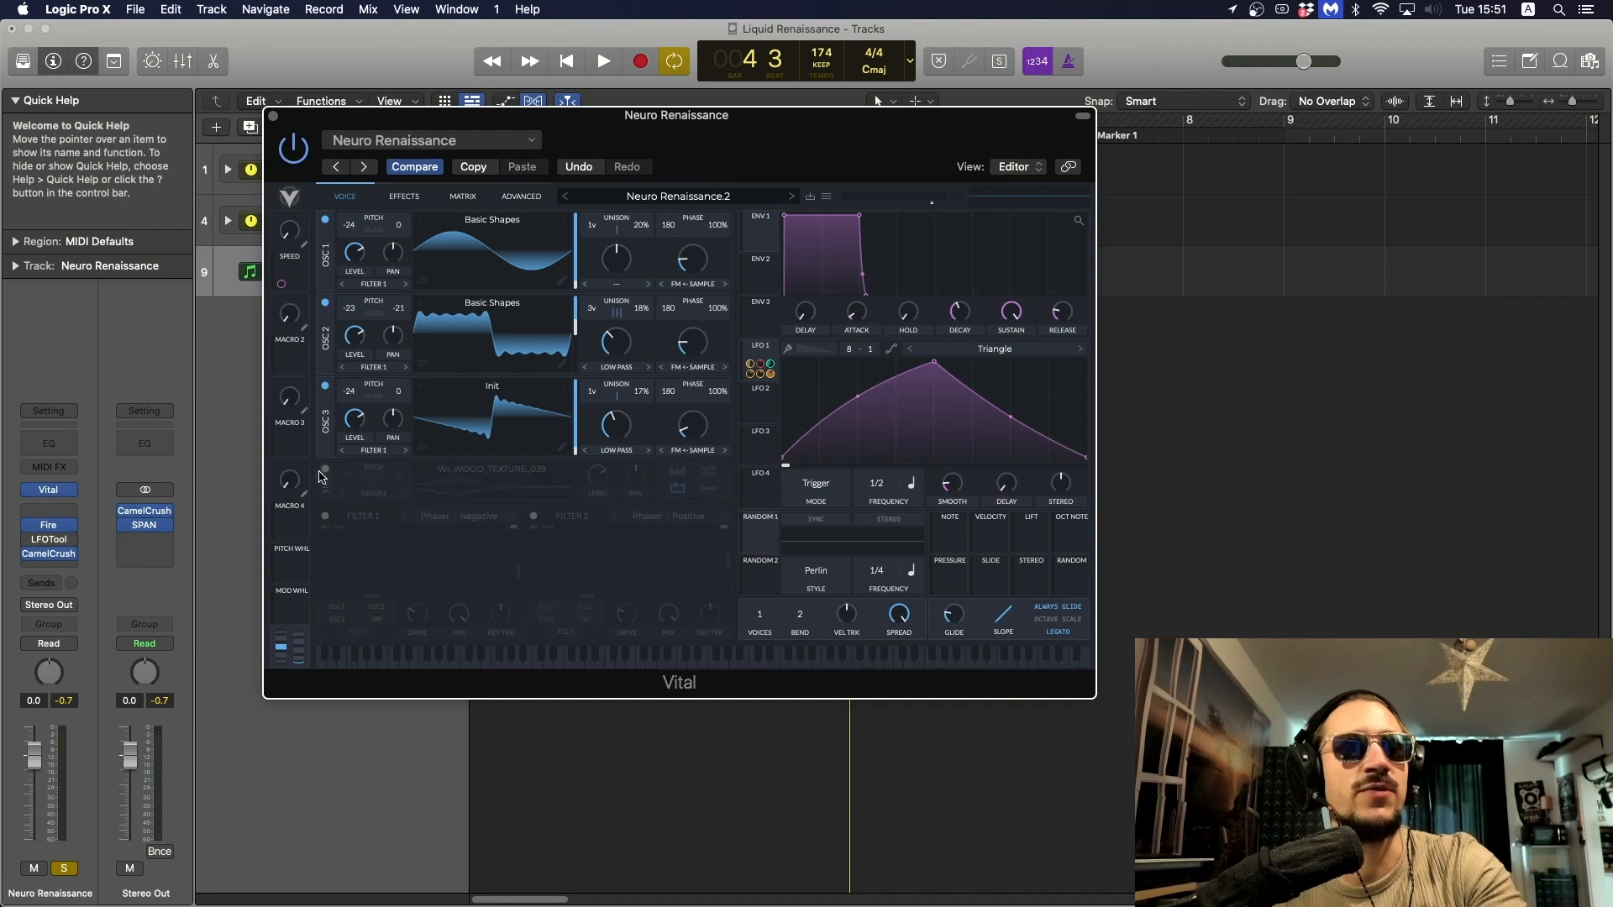
{"action": "left_click", "coordinate": [324, 388]}
{"action": "left_click", "coordinate": [326, 305]}
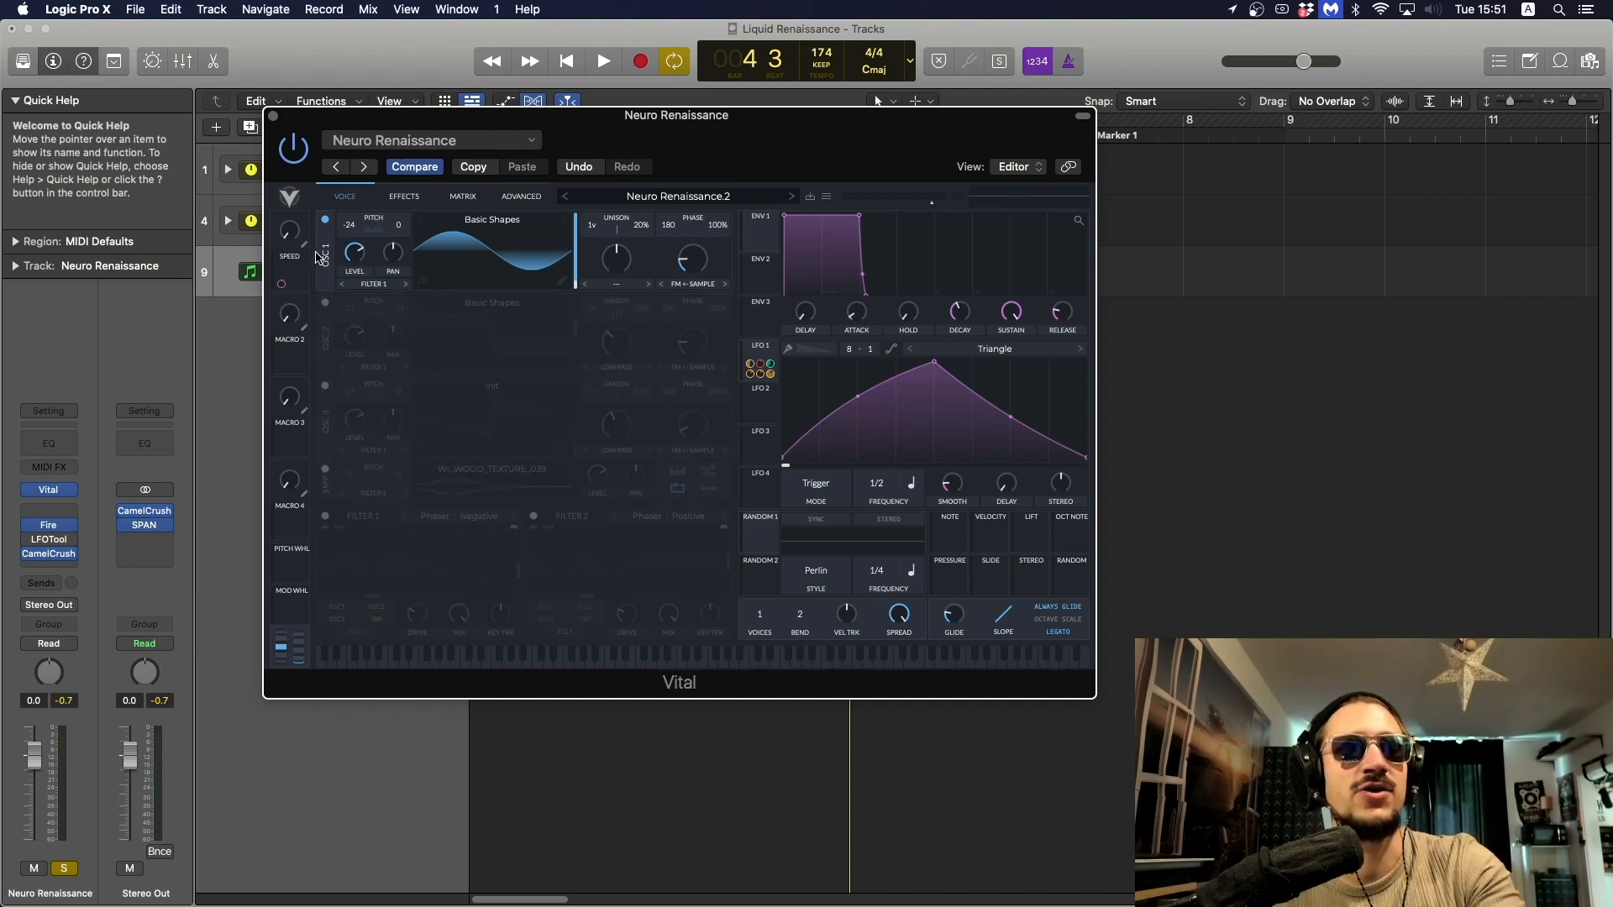
{"action": "key", "text": "space"}
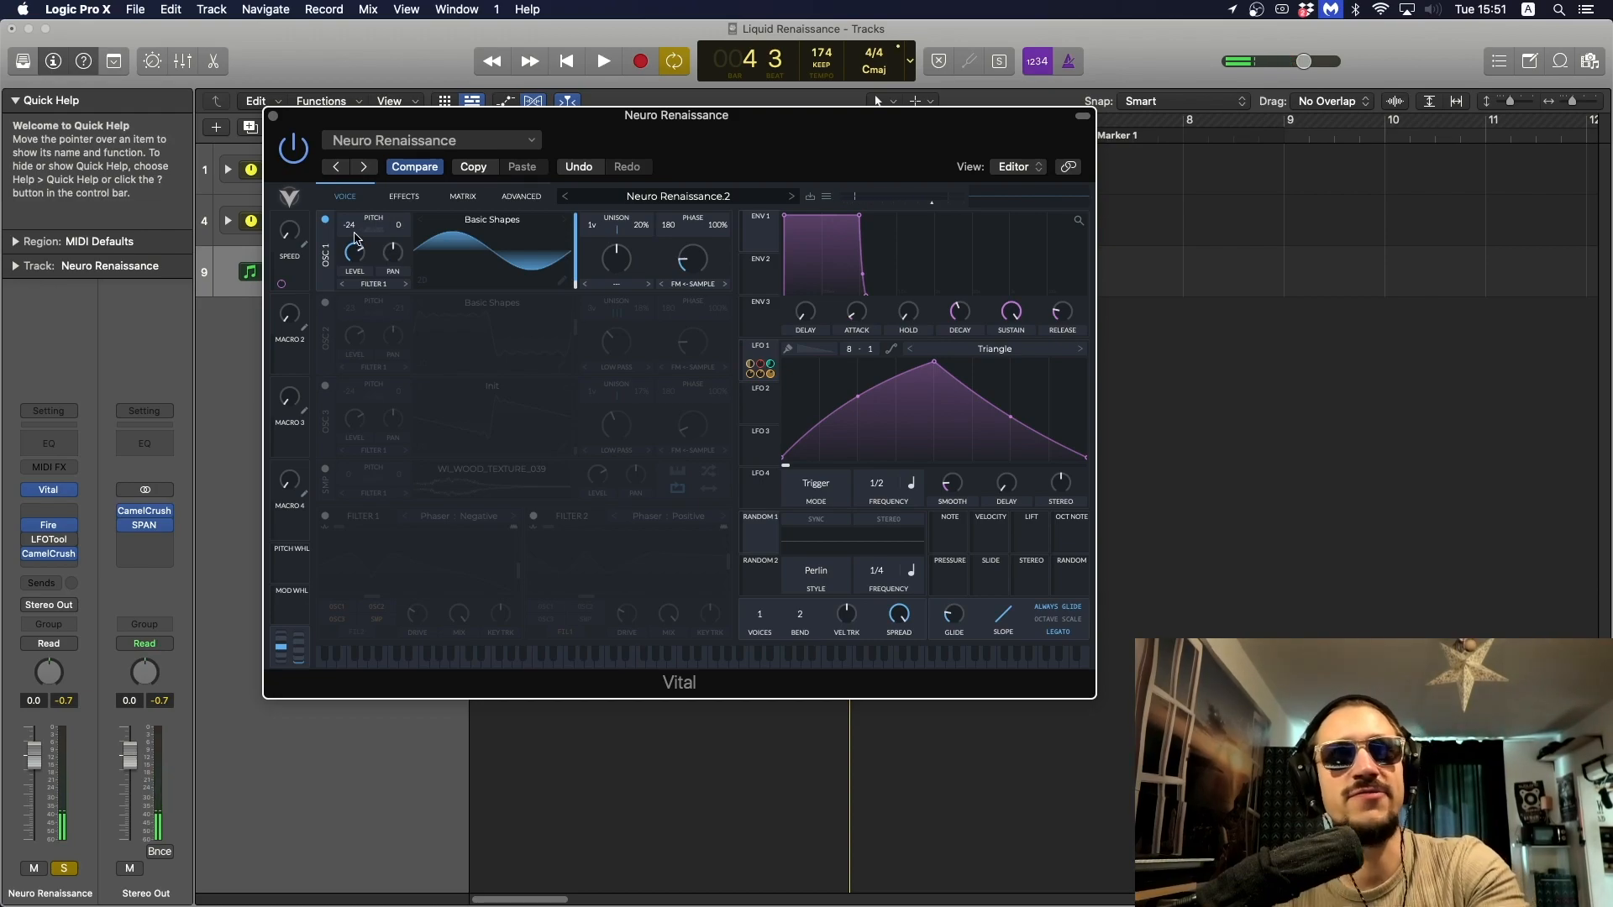
Turn on oscillator 2 and compare its spectral morph set to None with Low Pass, keeping Low Pass.
{"action": "left_click", "coordinate": [325, 304]}
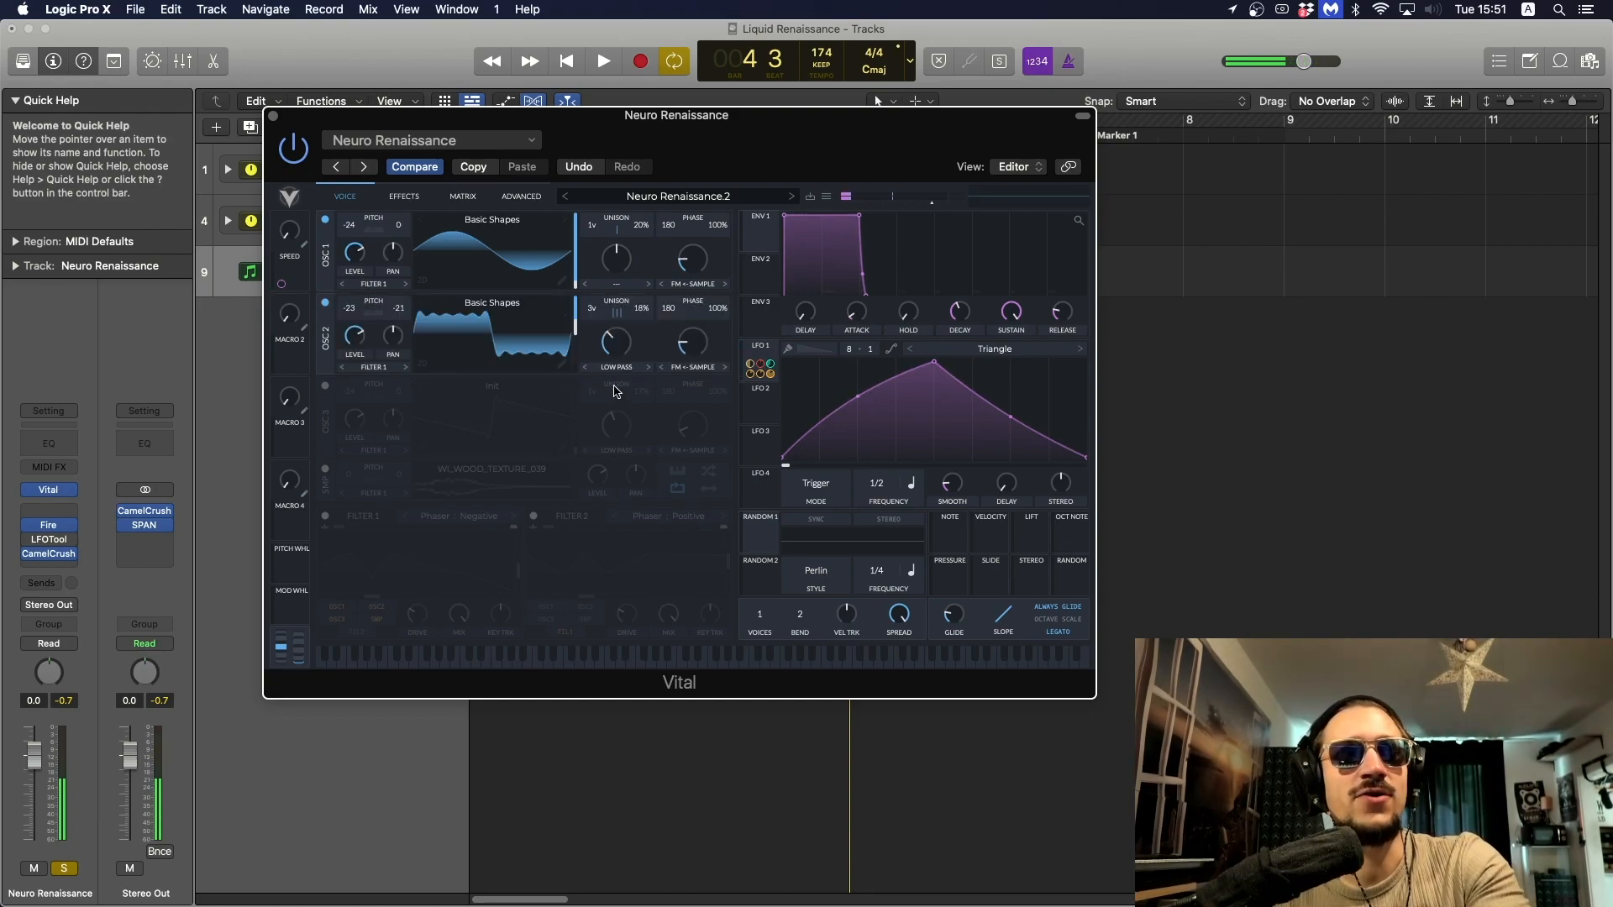
{"action": "left_click", "coordinate": [616, 368]}
{"action": "left_click", "coordinate": [622, 382]}
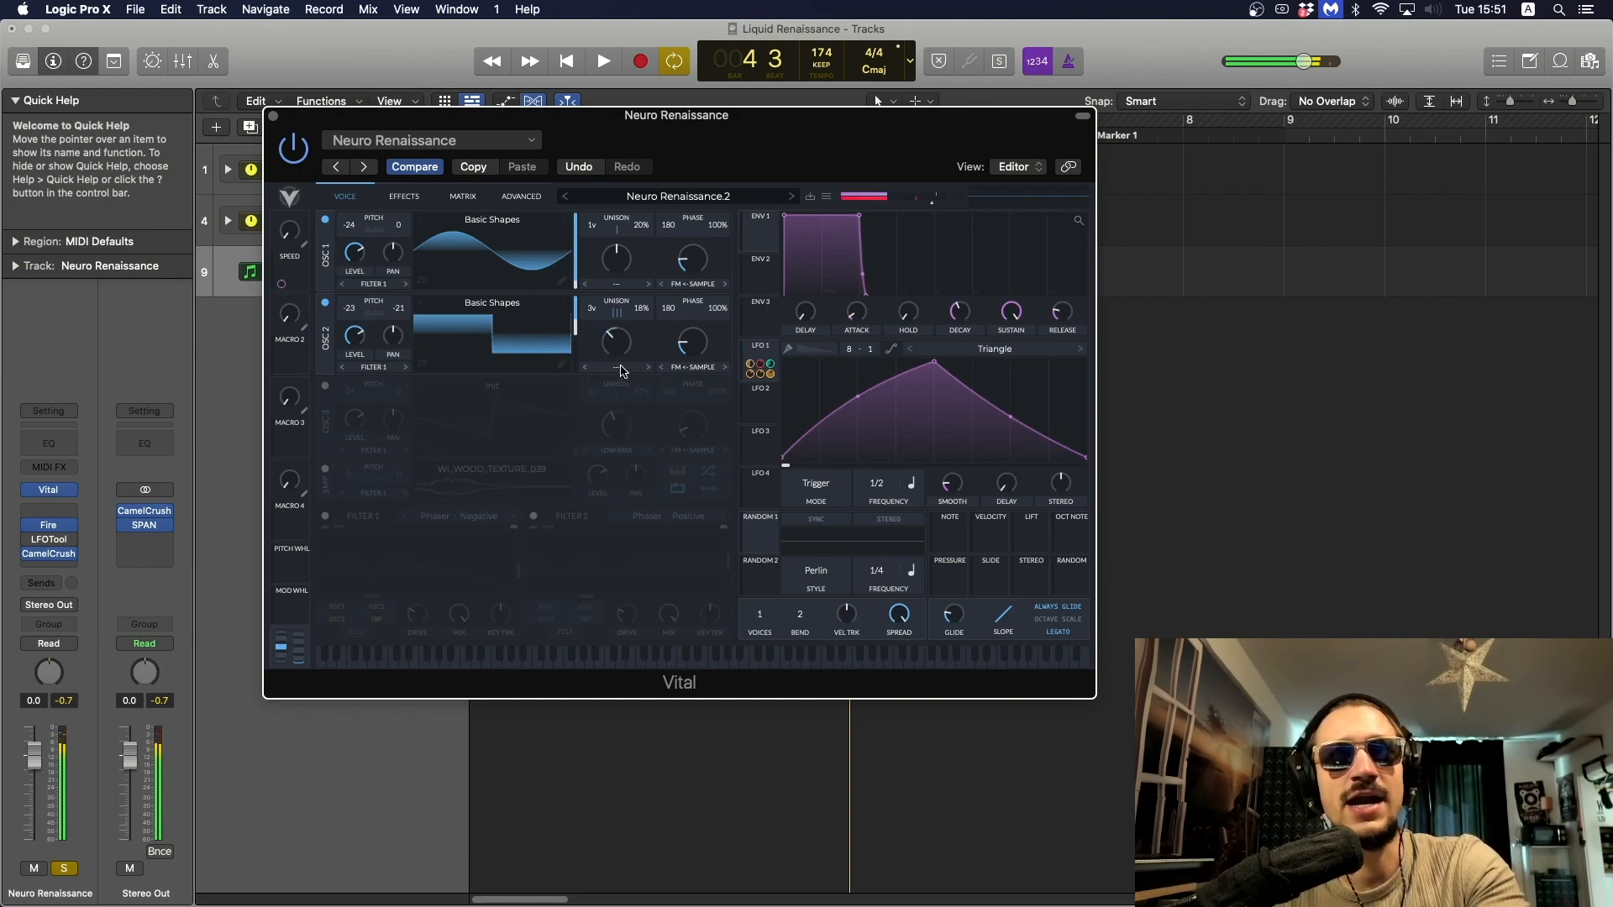
{"action": "left_click", "coordinate": [622, 369]}
{"action": "left_click", "coordinate": [636, 441]}
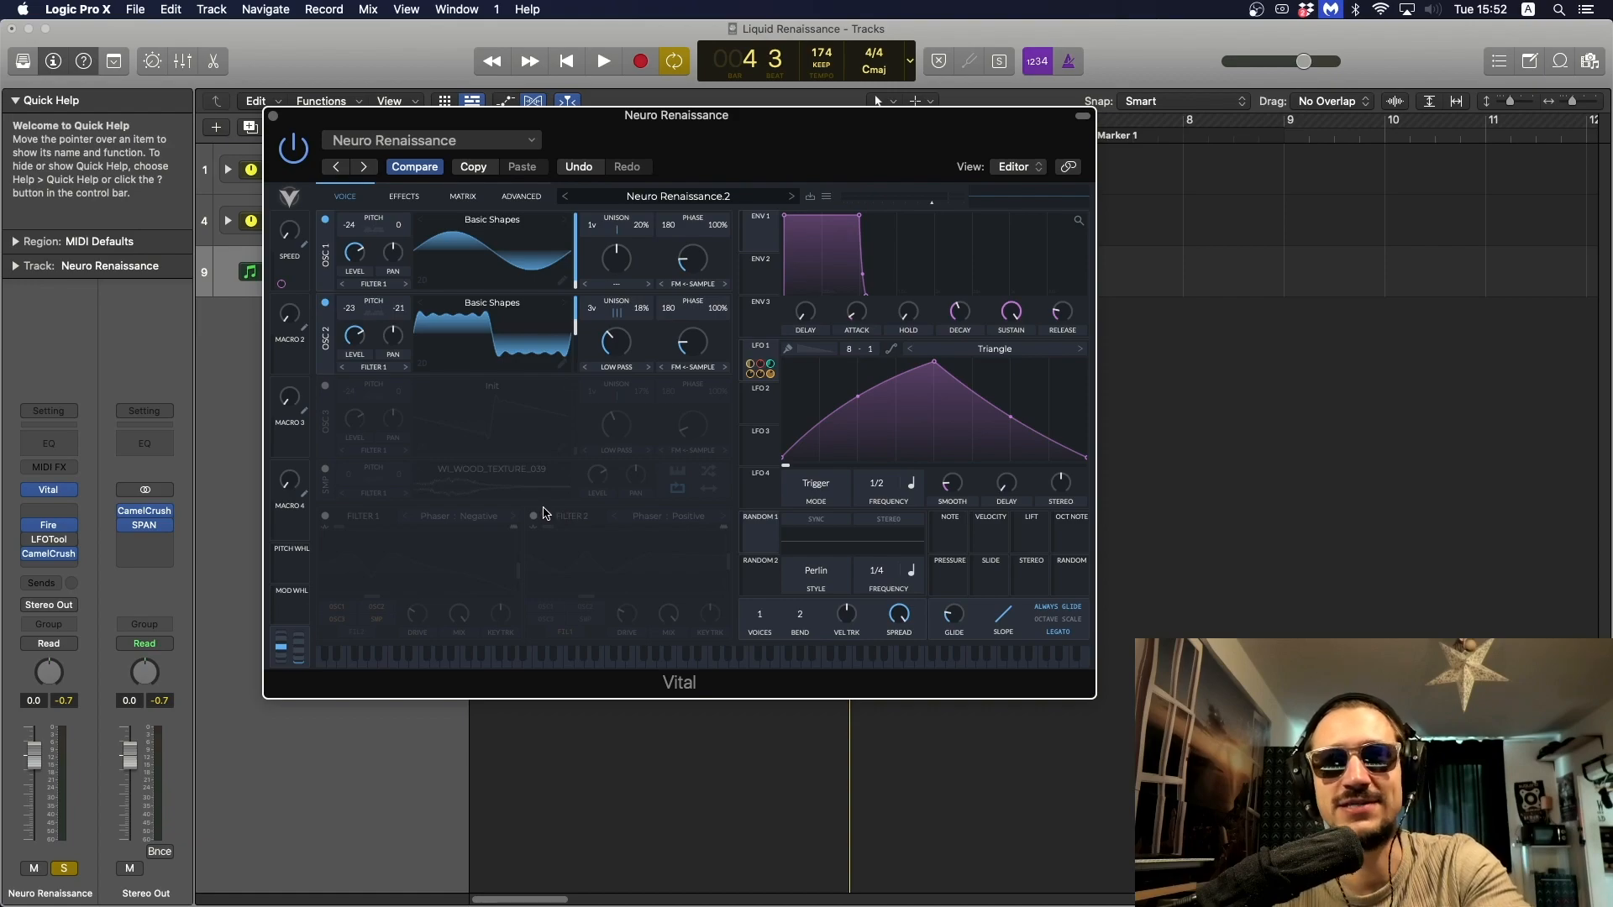
Turn on oscillator 3 and compare its spectral morph set to None with Low Pass, keeping Low Pass.
{"action": "left_click", "coordinate": [325, 385]}
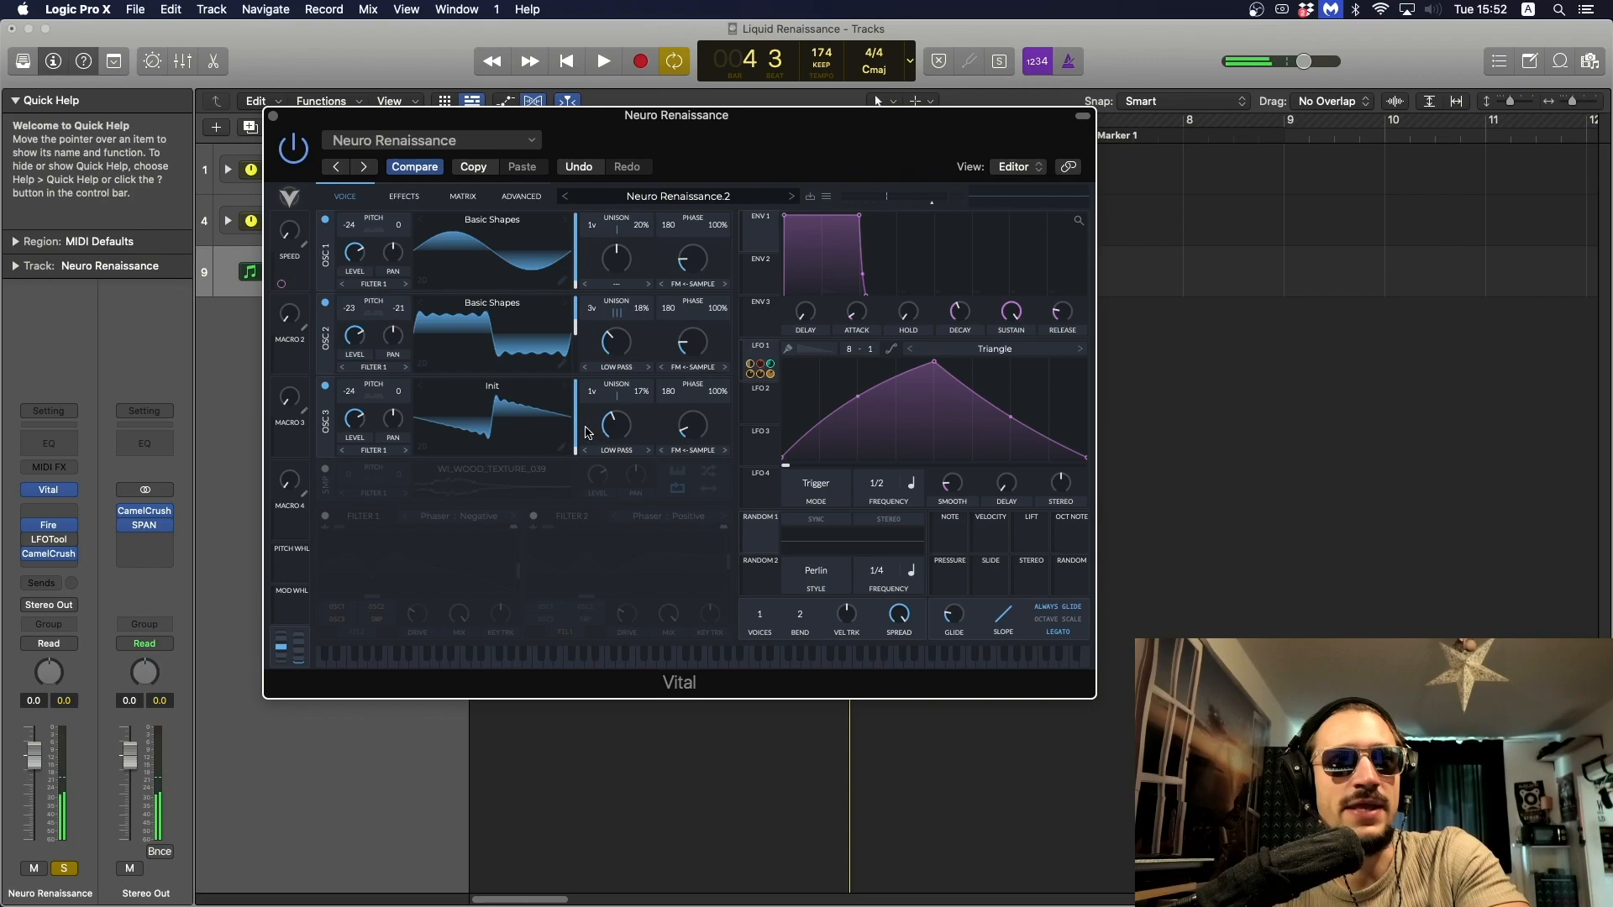
{"action": "left_click", "coordinate": [622, 450]}
{"action": "left_click", "coordinate": [625, 462]}
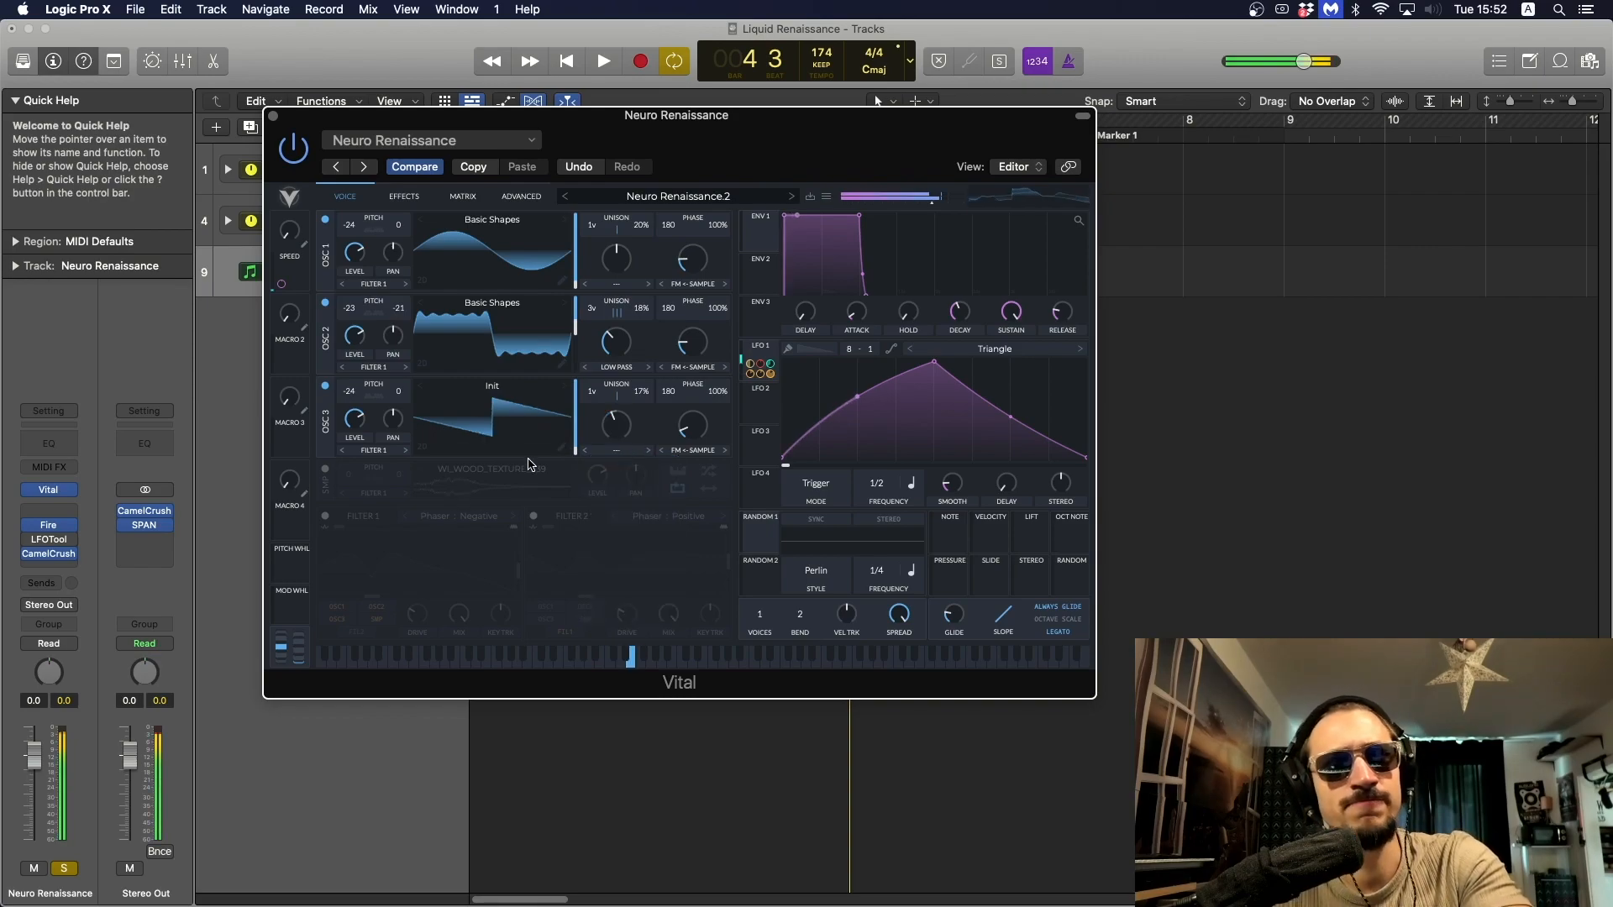
{"action": "left_click", "coordinate": [618, 454]}
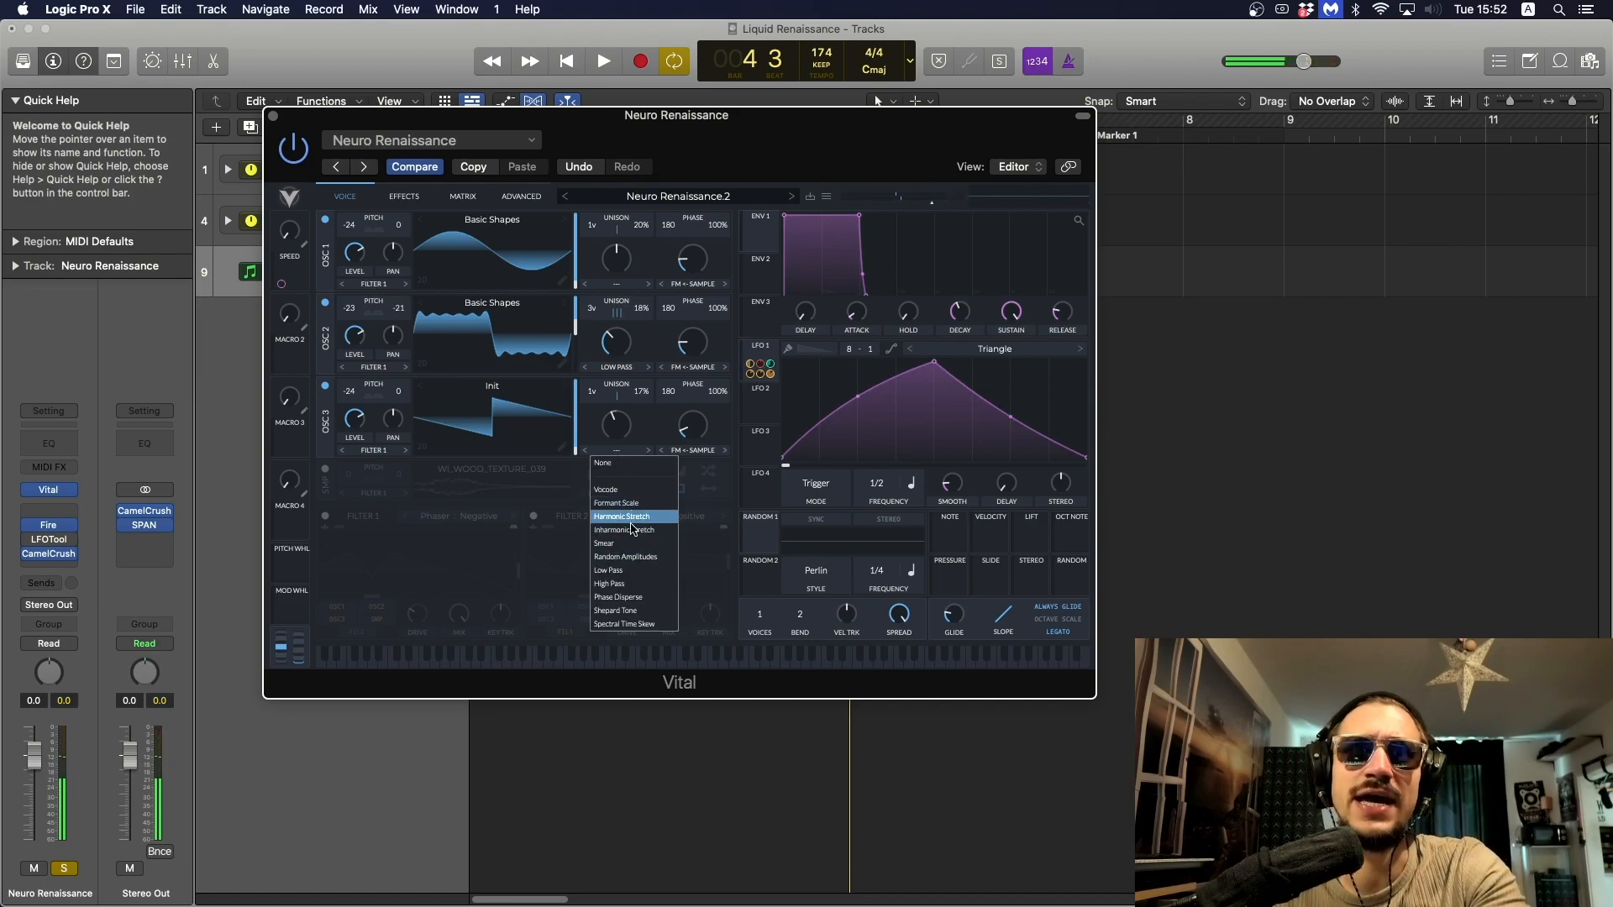
{"action": "left_click", "coordinate": [641, 572]}
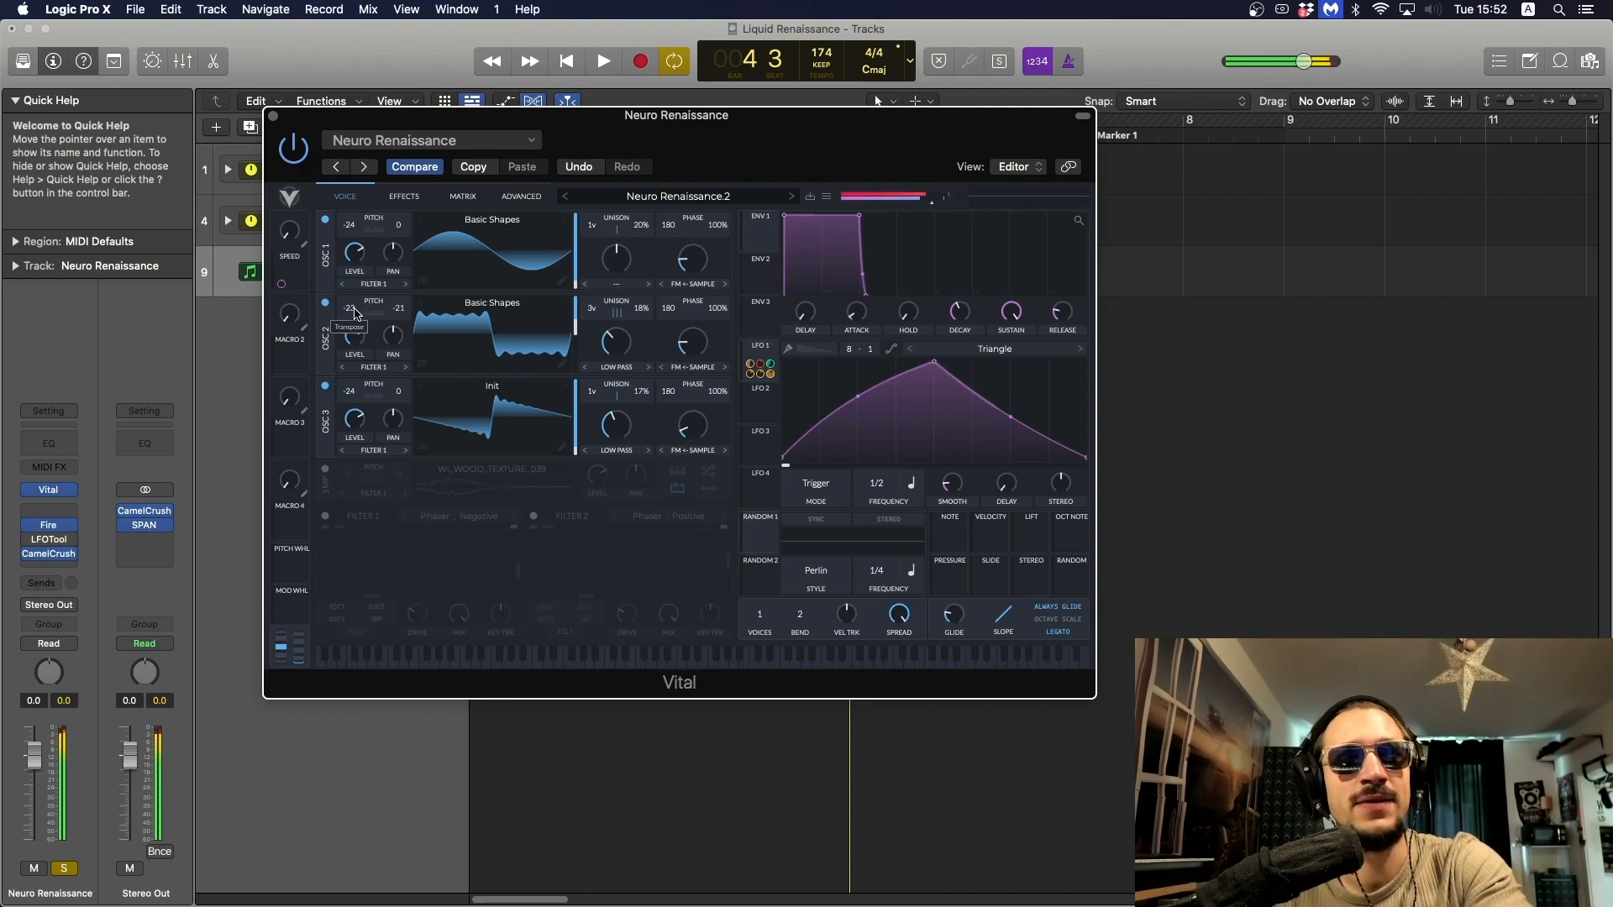
Try oscillator 2 transposed to -24 semitones and set it back to -23.
{"action": "left_click_drag", "start_coordinate": [359, 314], "coordinate": [352, 446]}
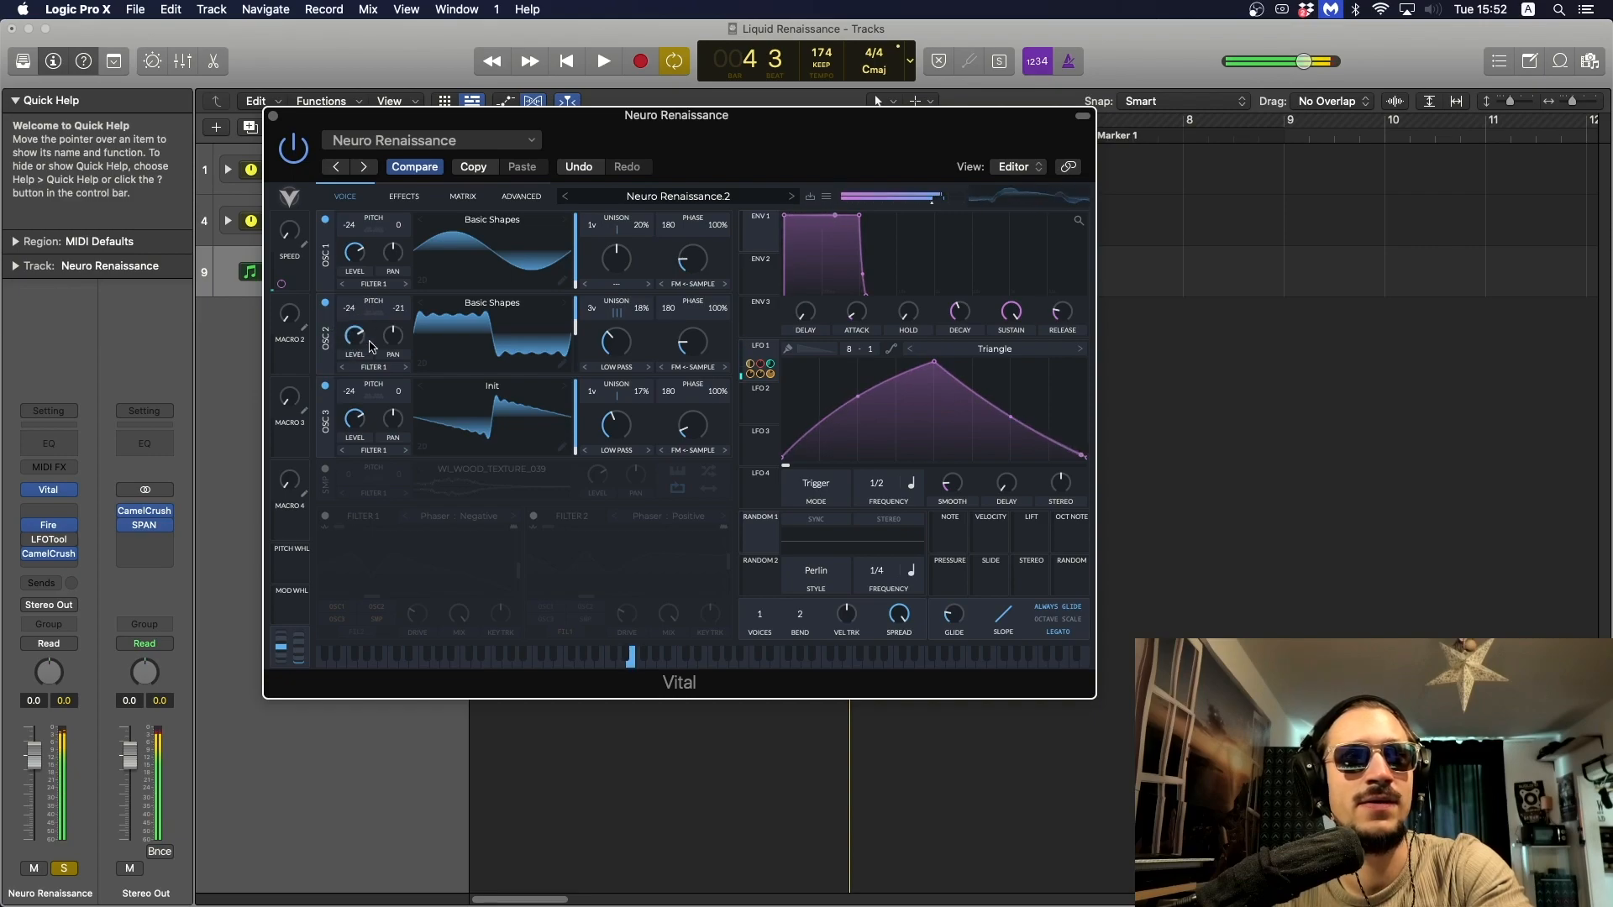
{"action": "scroll", "coordinate": [357, 304], "scroll_direction": "up", "scroll_amount": 1}
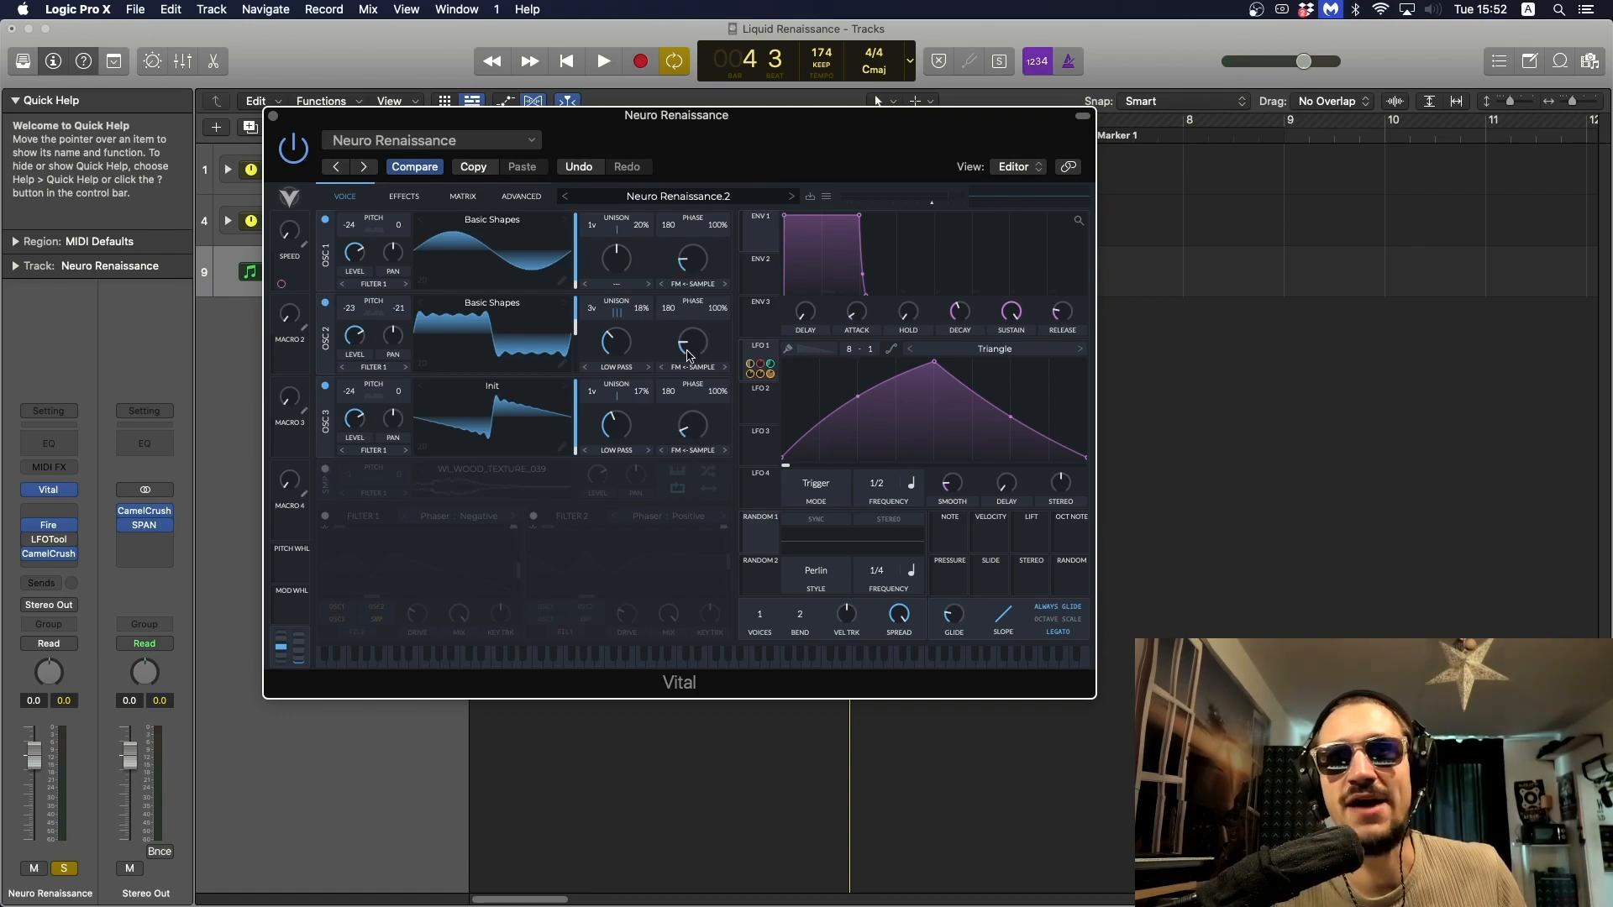
Turn the sampler and Filter 1 back on.
{"action": "left_click", "coordinate": [326, 471]}
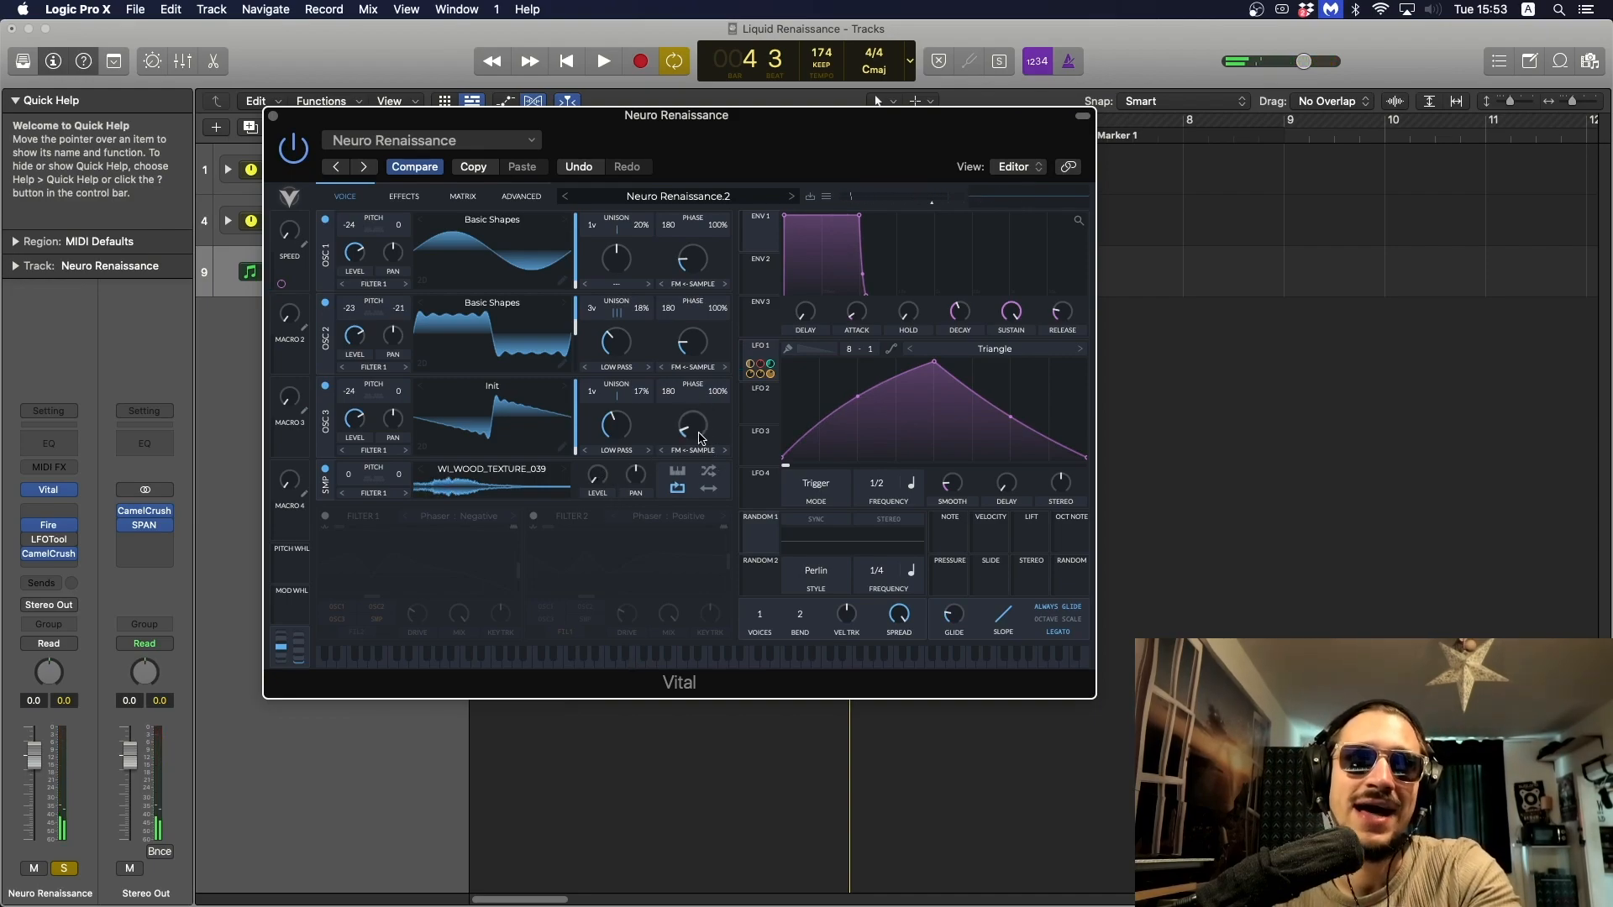
{"action": "mouse_move", "coordinate": [697, 438]}
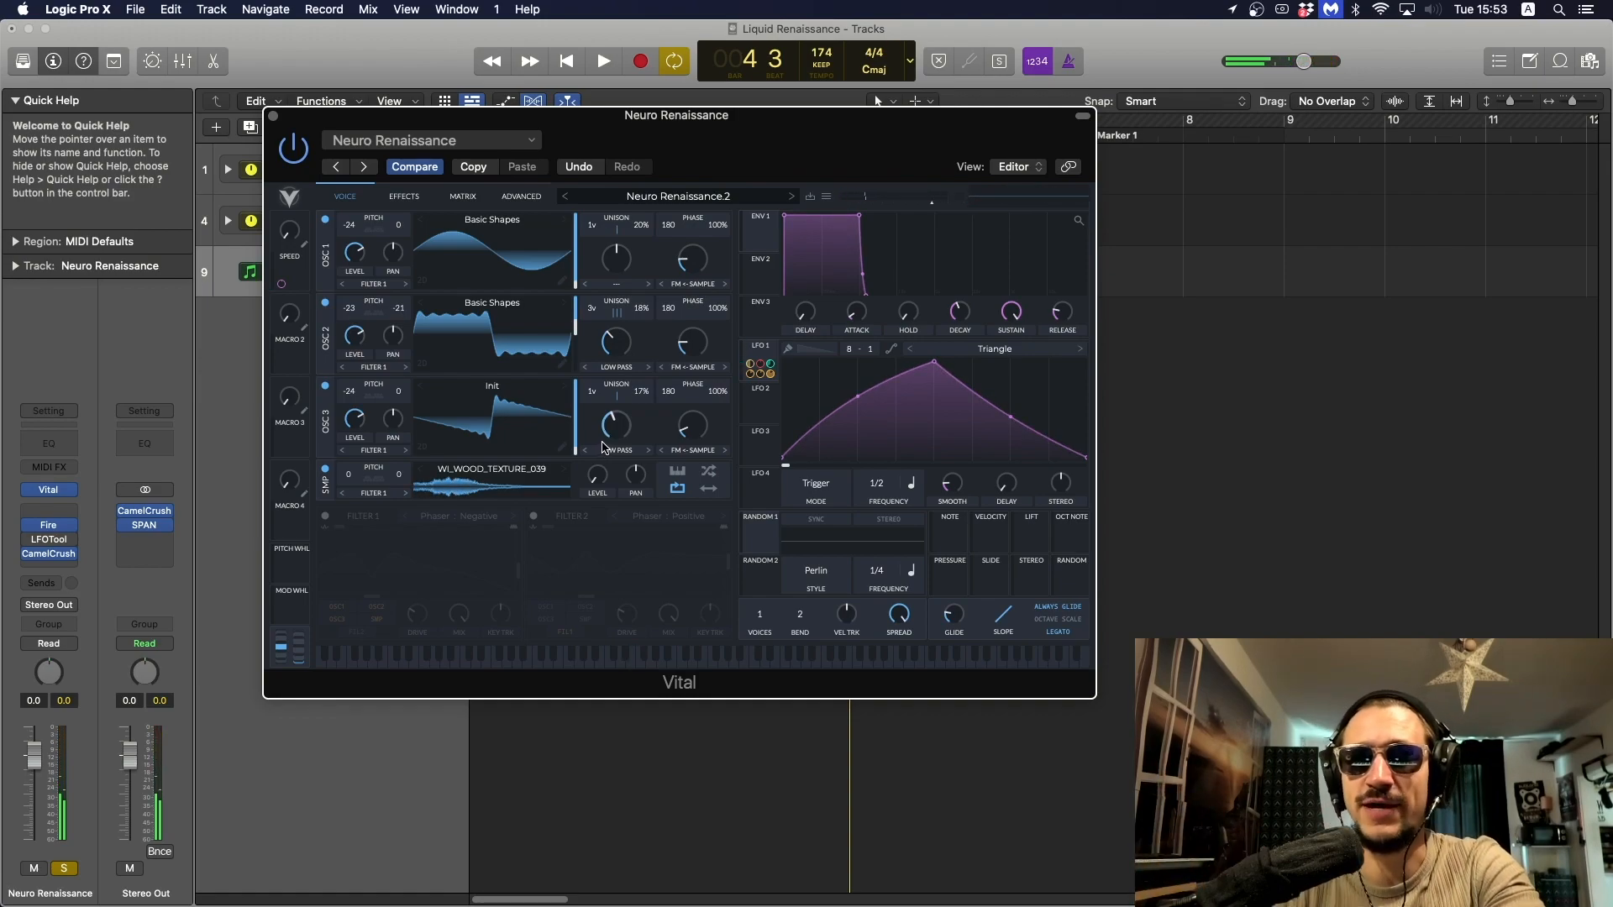
{"action": "left_click", "coordinate": [325, 516]}
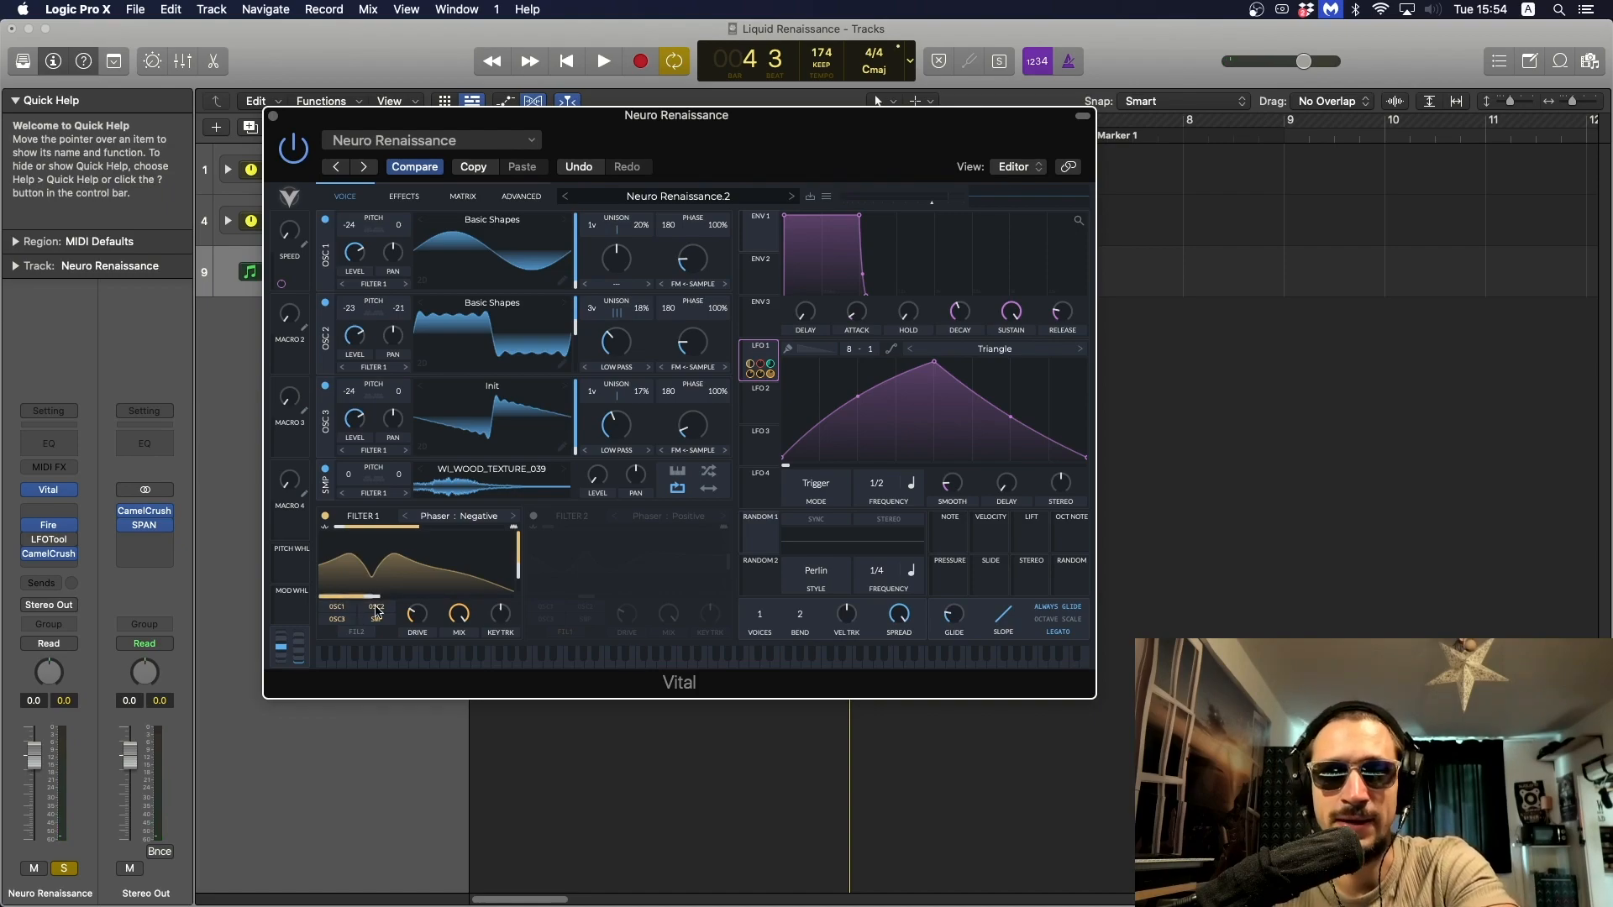
Turn on Filter 2, compare the sound with it off and on, and inspect its modulated controls, keeping it on.
{"action": "left_click_drag", "start_coordinate": [425, 575], "coordinate": [375, 548]}
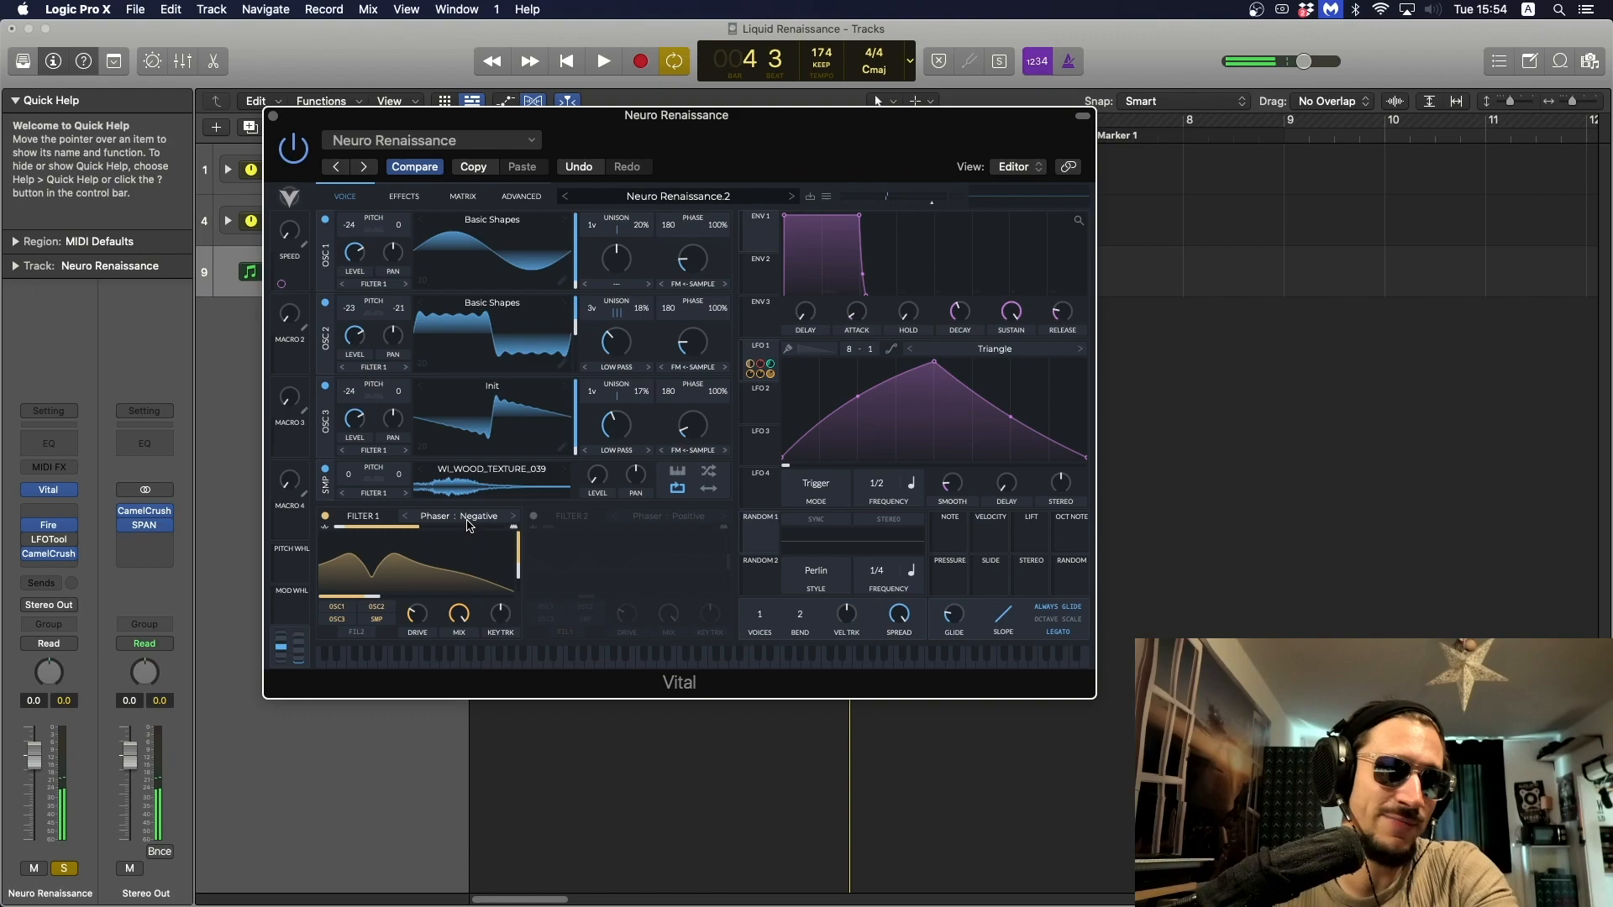
{"action": "left_click", "coordinate": [532, 517]}
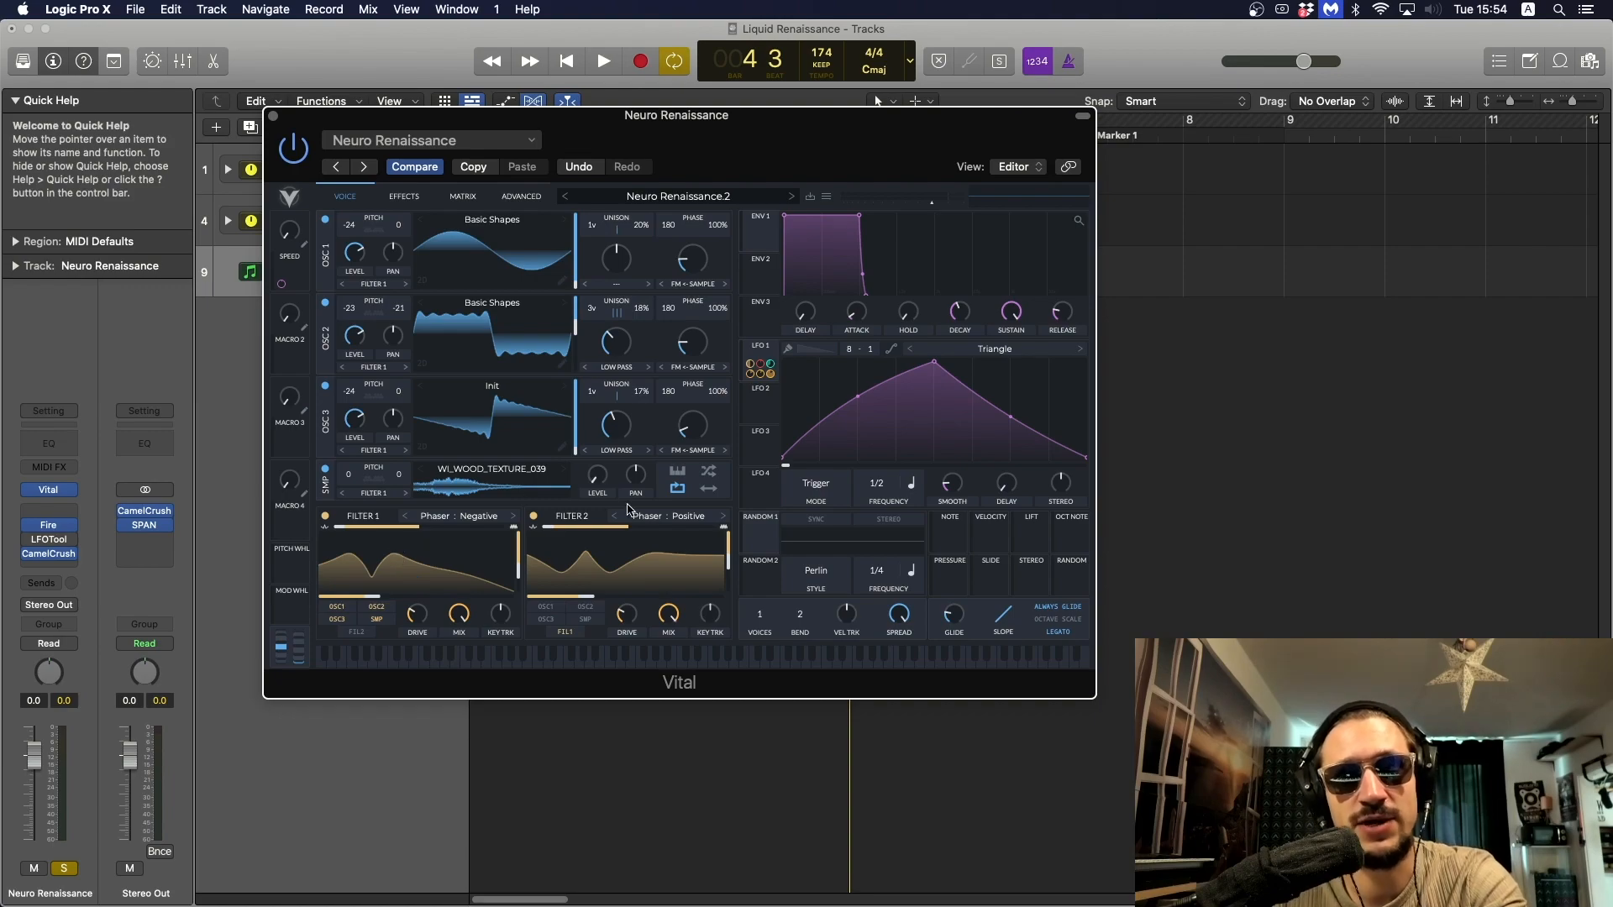
{"action": "left_click", "coordinate": [550, 647]}
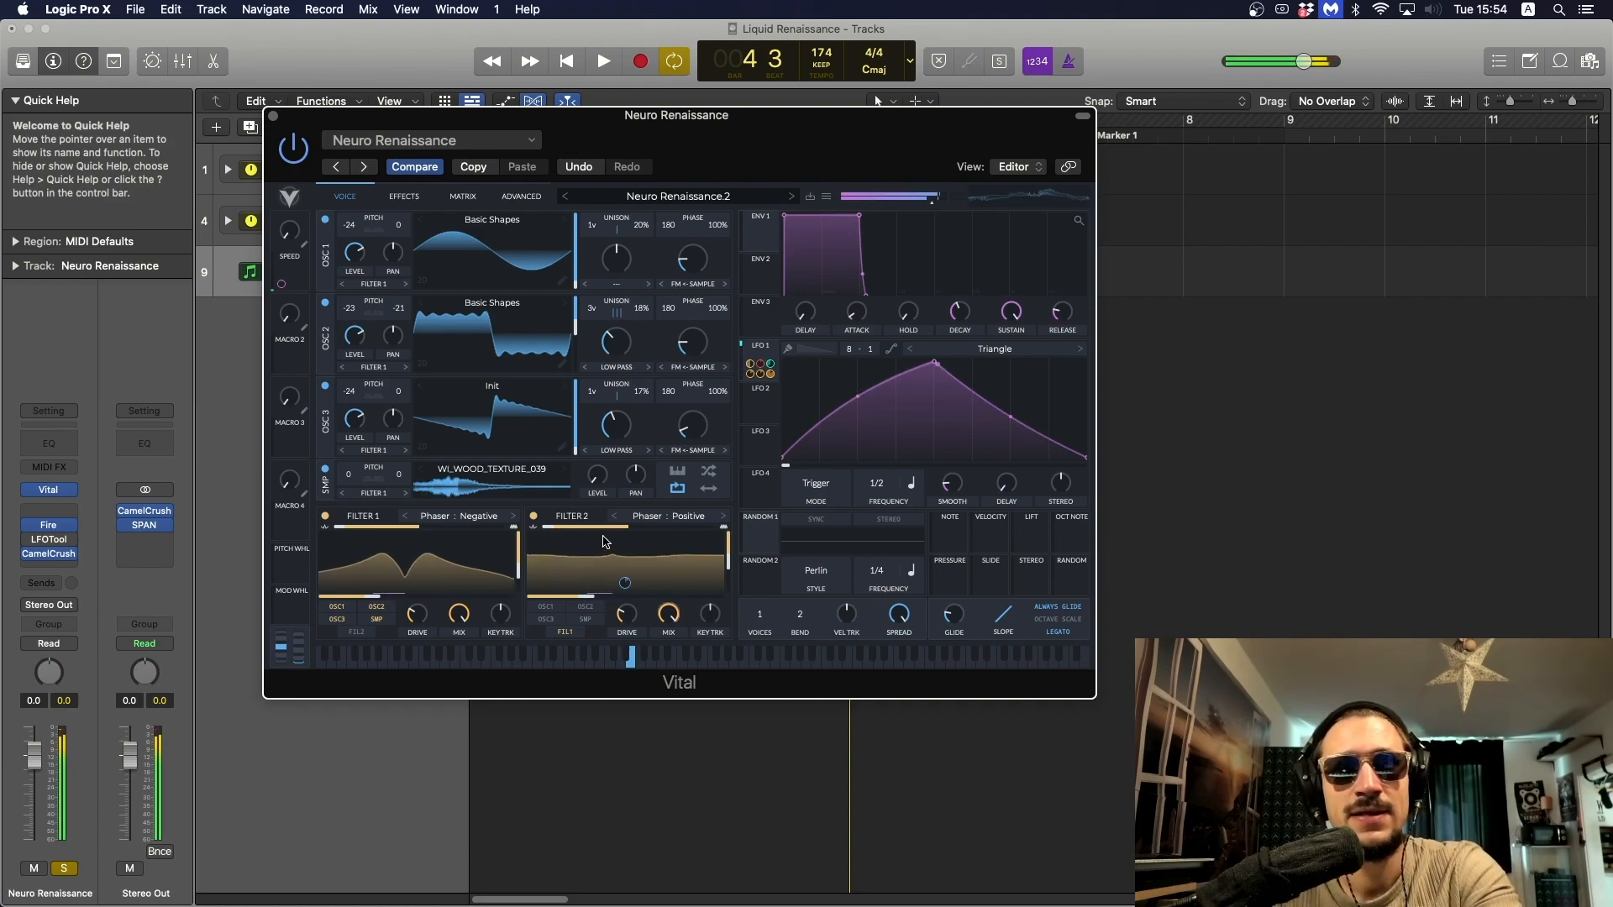
{"action": "left_click", "coordinate": [534, 517]}
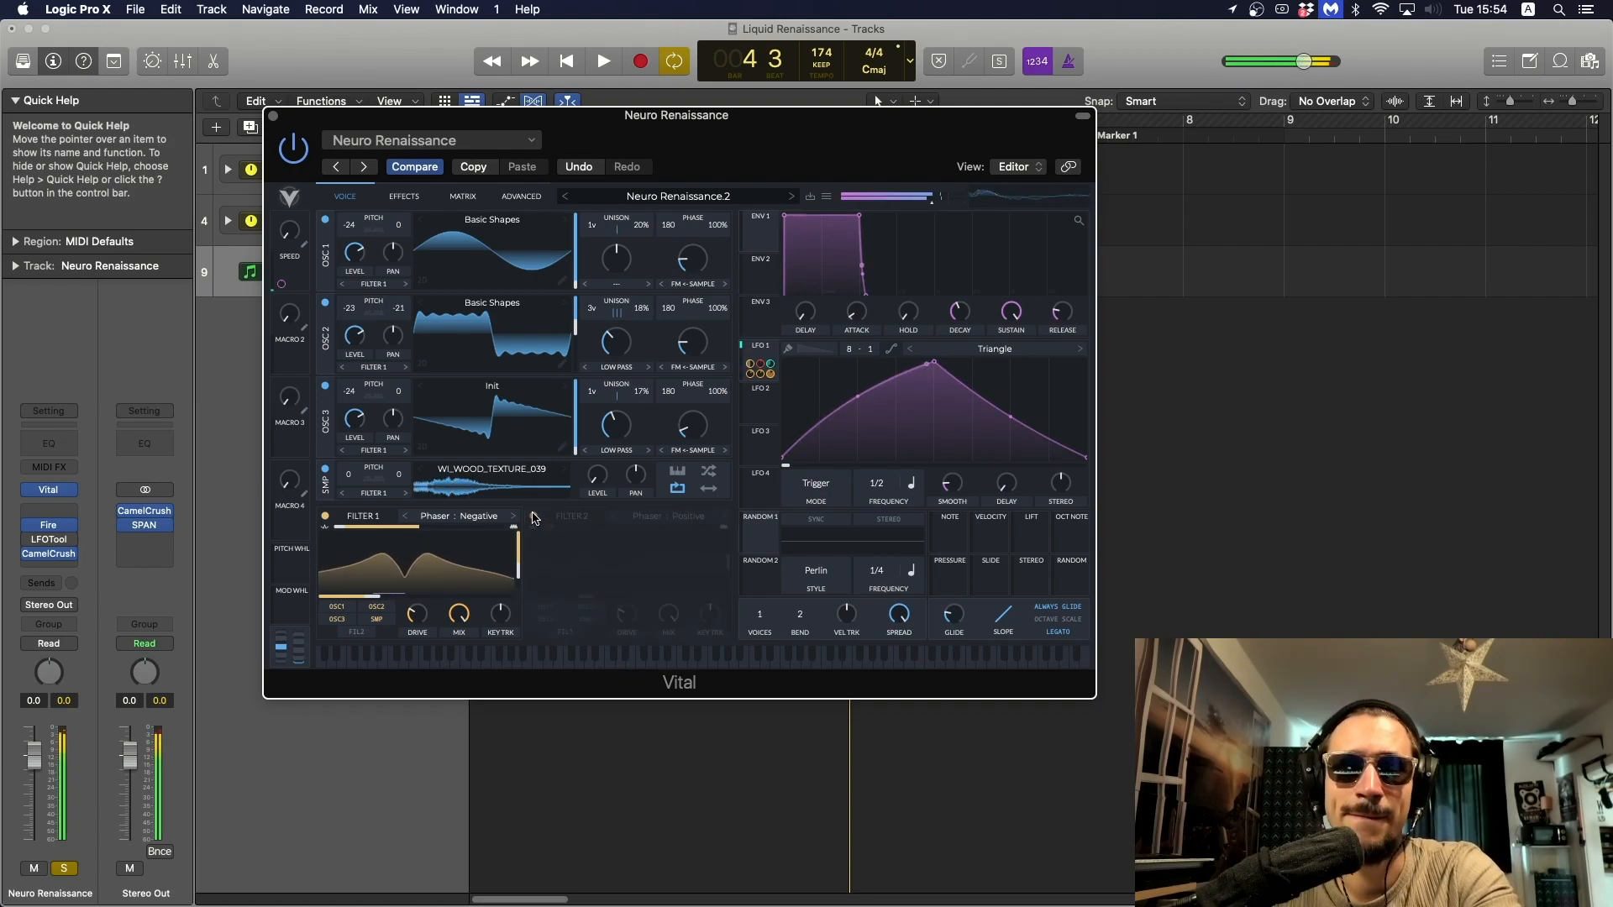
{"action": "left_click", "coordinate": [534, 517]}
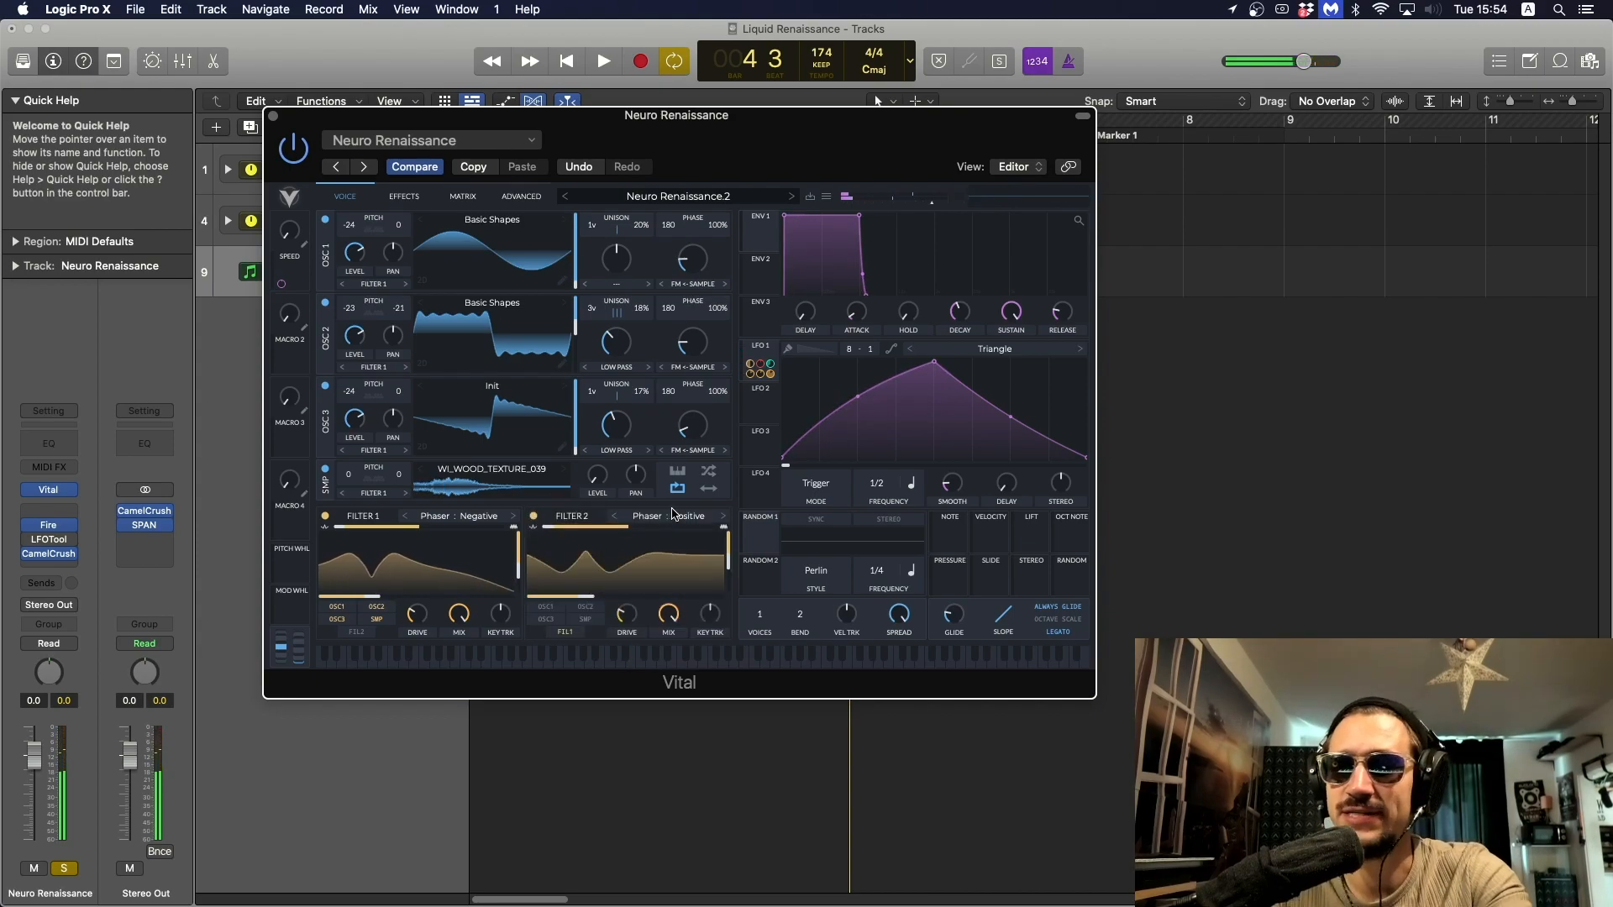
{"action": "right_click", "coordinate": [589, 599]}
{"action": "key", "text": "Escape"}
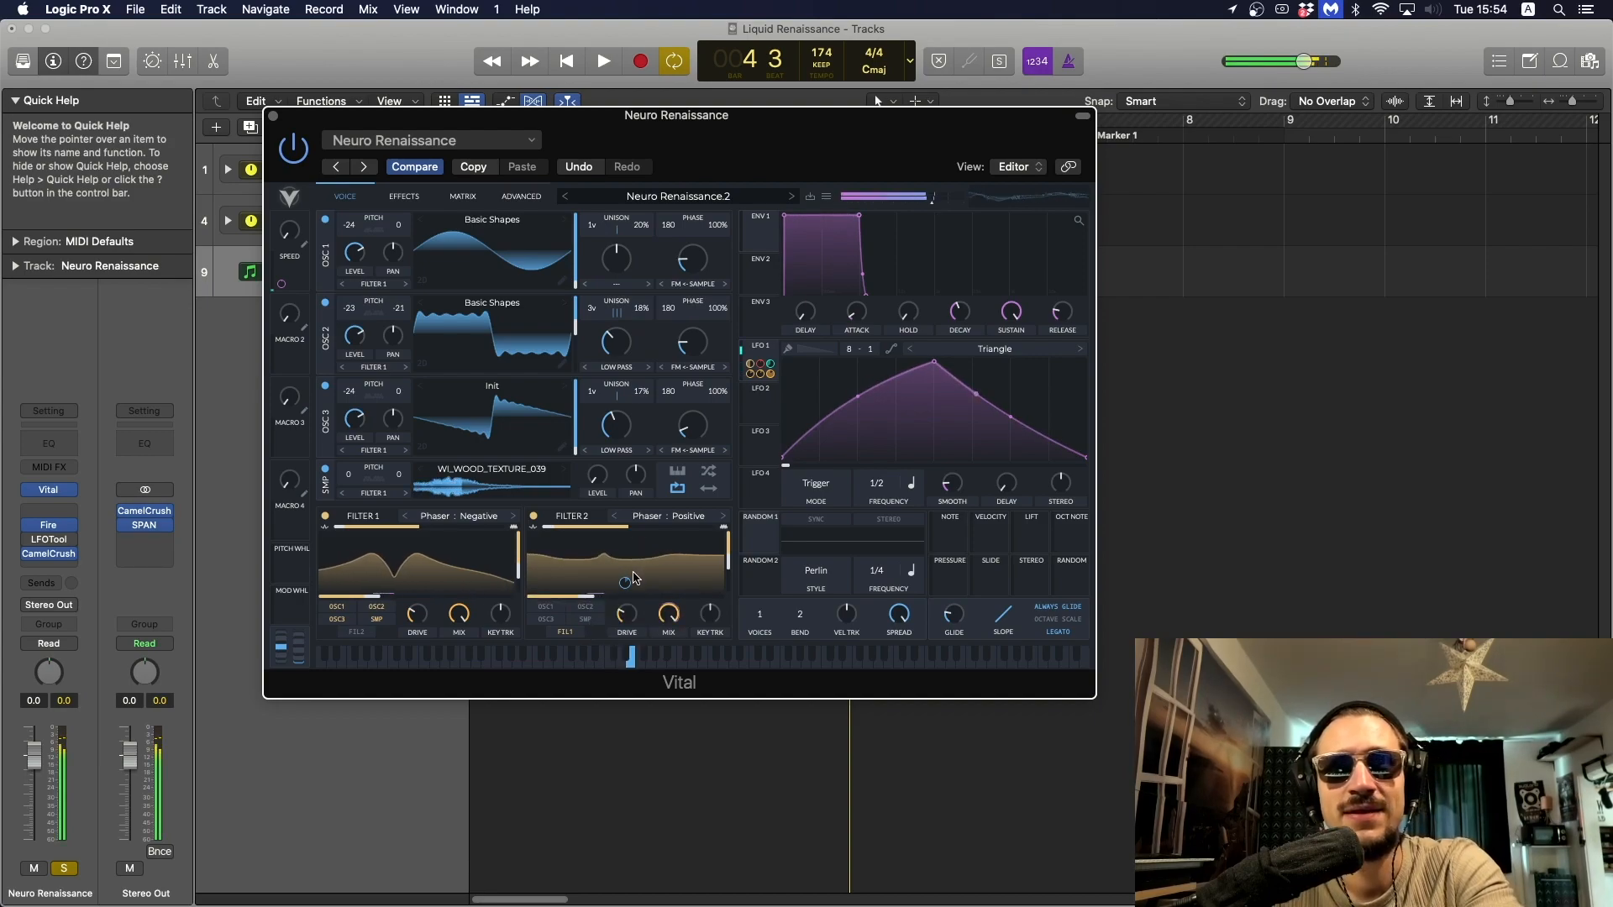
{"action": "mouse_move", "coordinate": [629, 593]}
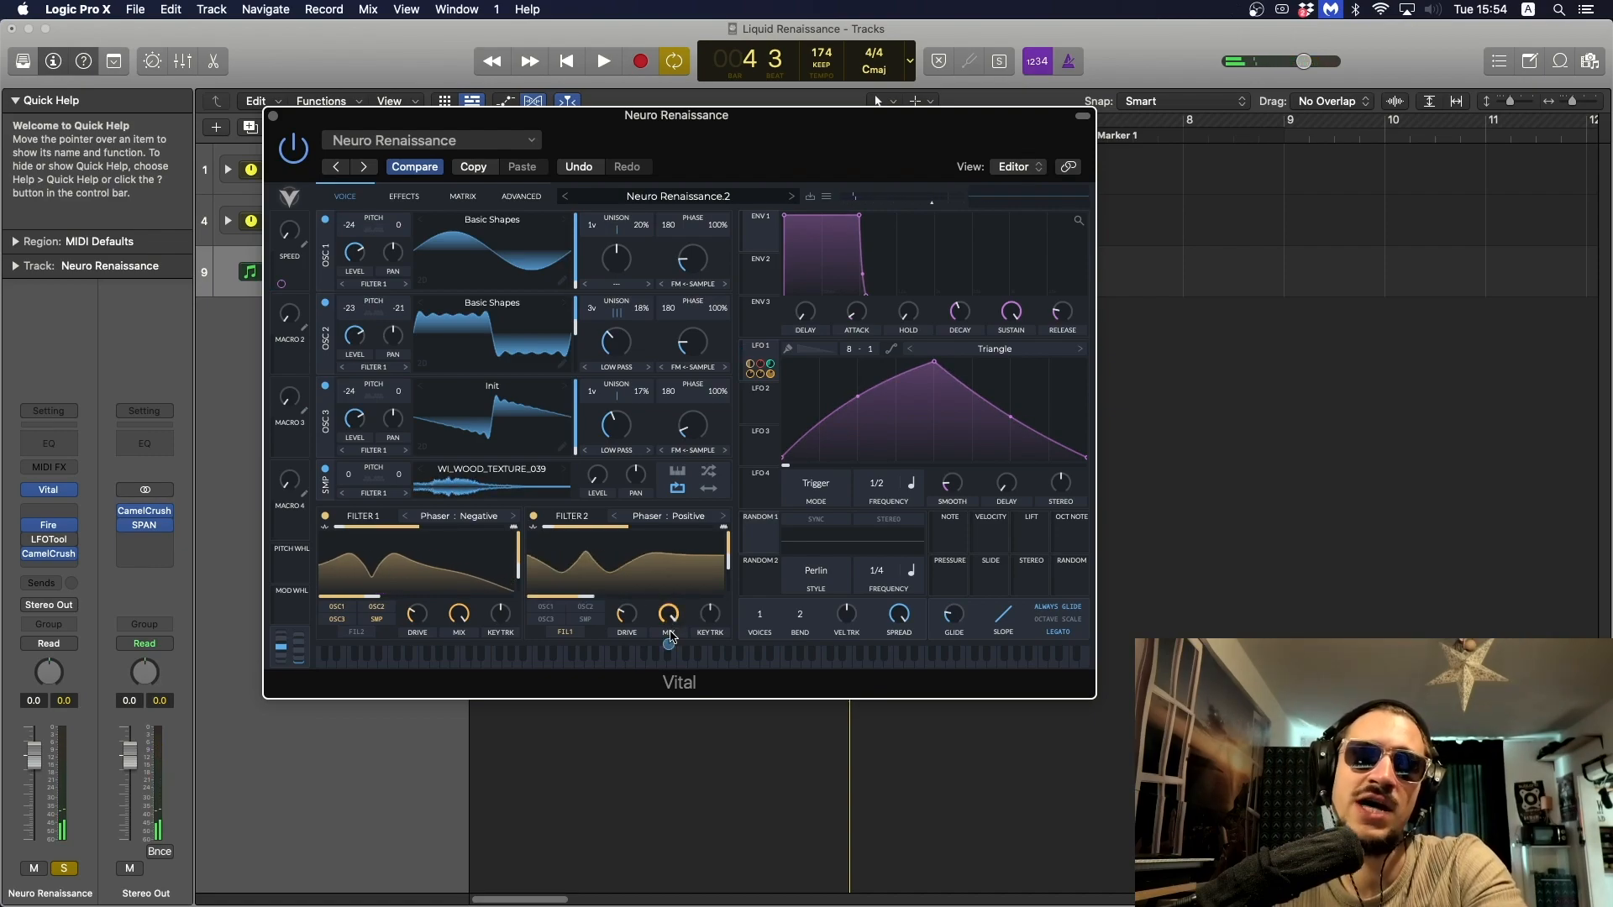
{"action": "mouse_move", "coordinate": [670, 643]}
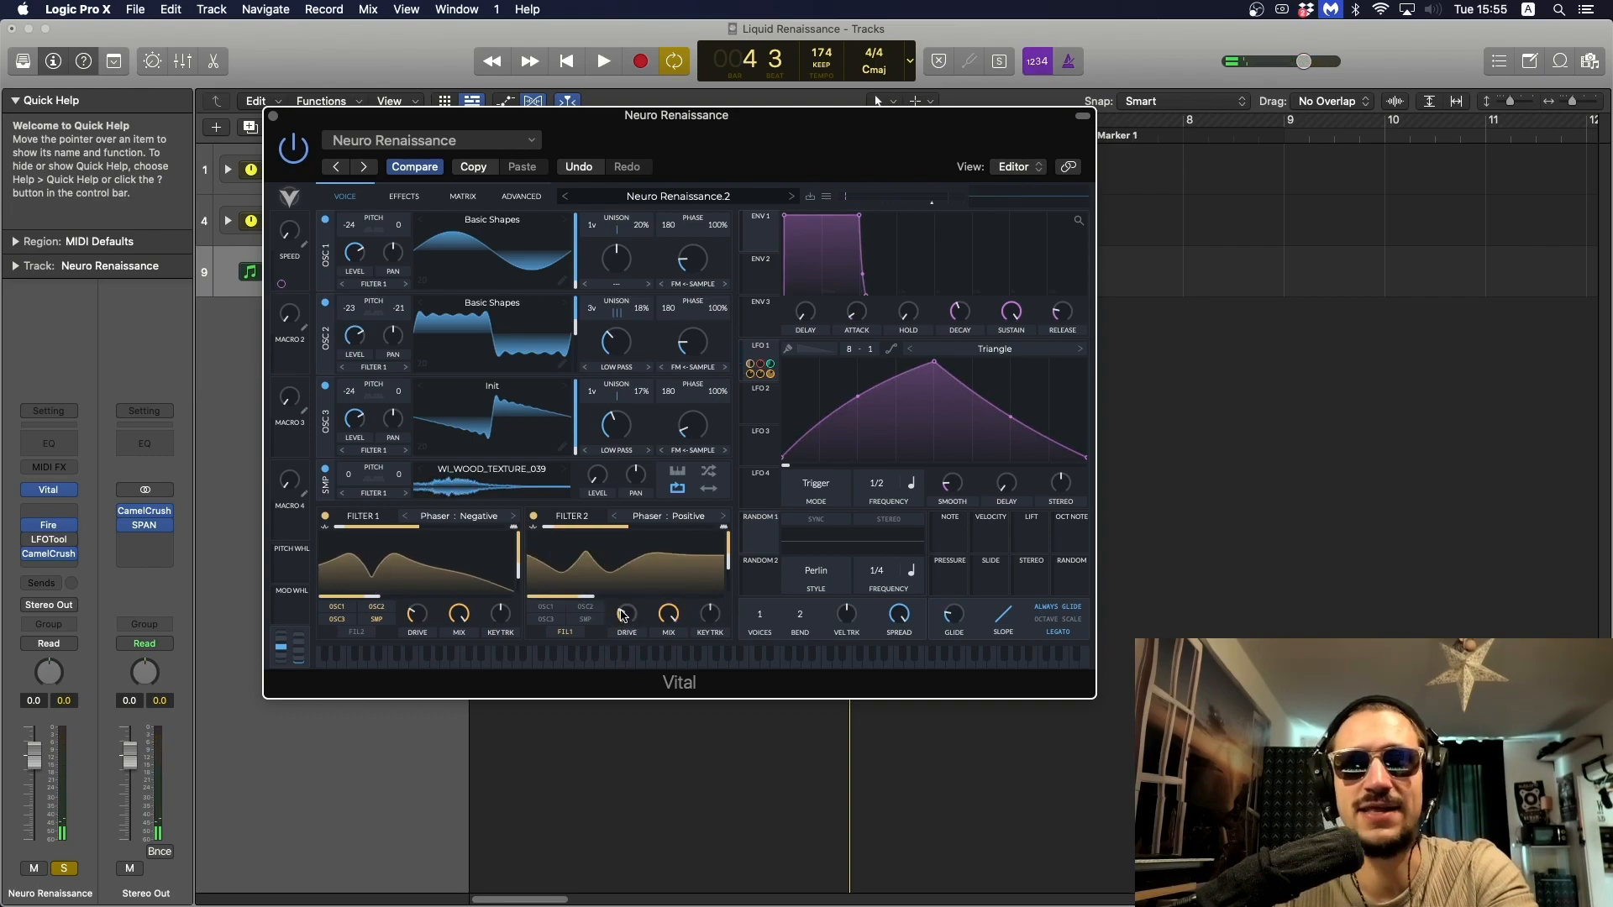
{"action": "mouse_move", "coordinate": [626, 557]}
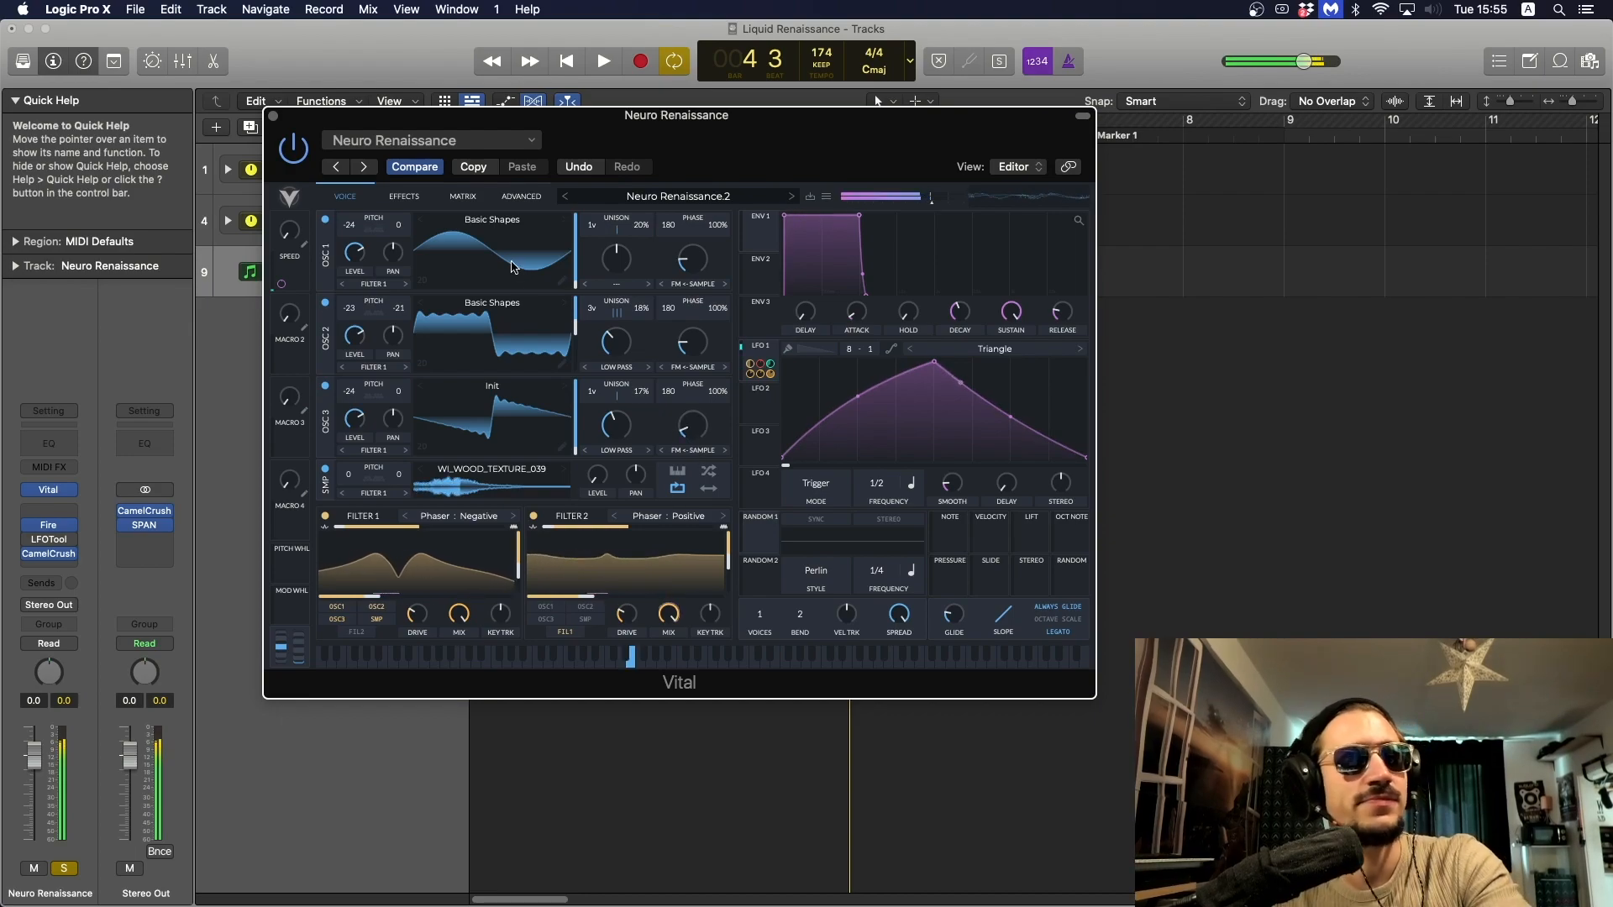
Turn on the Reverb in the patch's effects chain and inspect its mix and low-cut settings.
{"action": "left_click", "coordinate": [412, 195]}
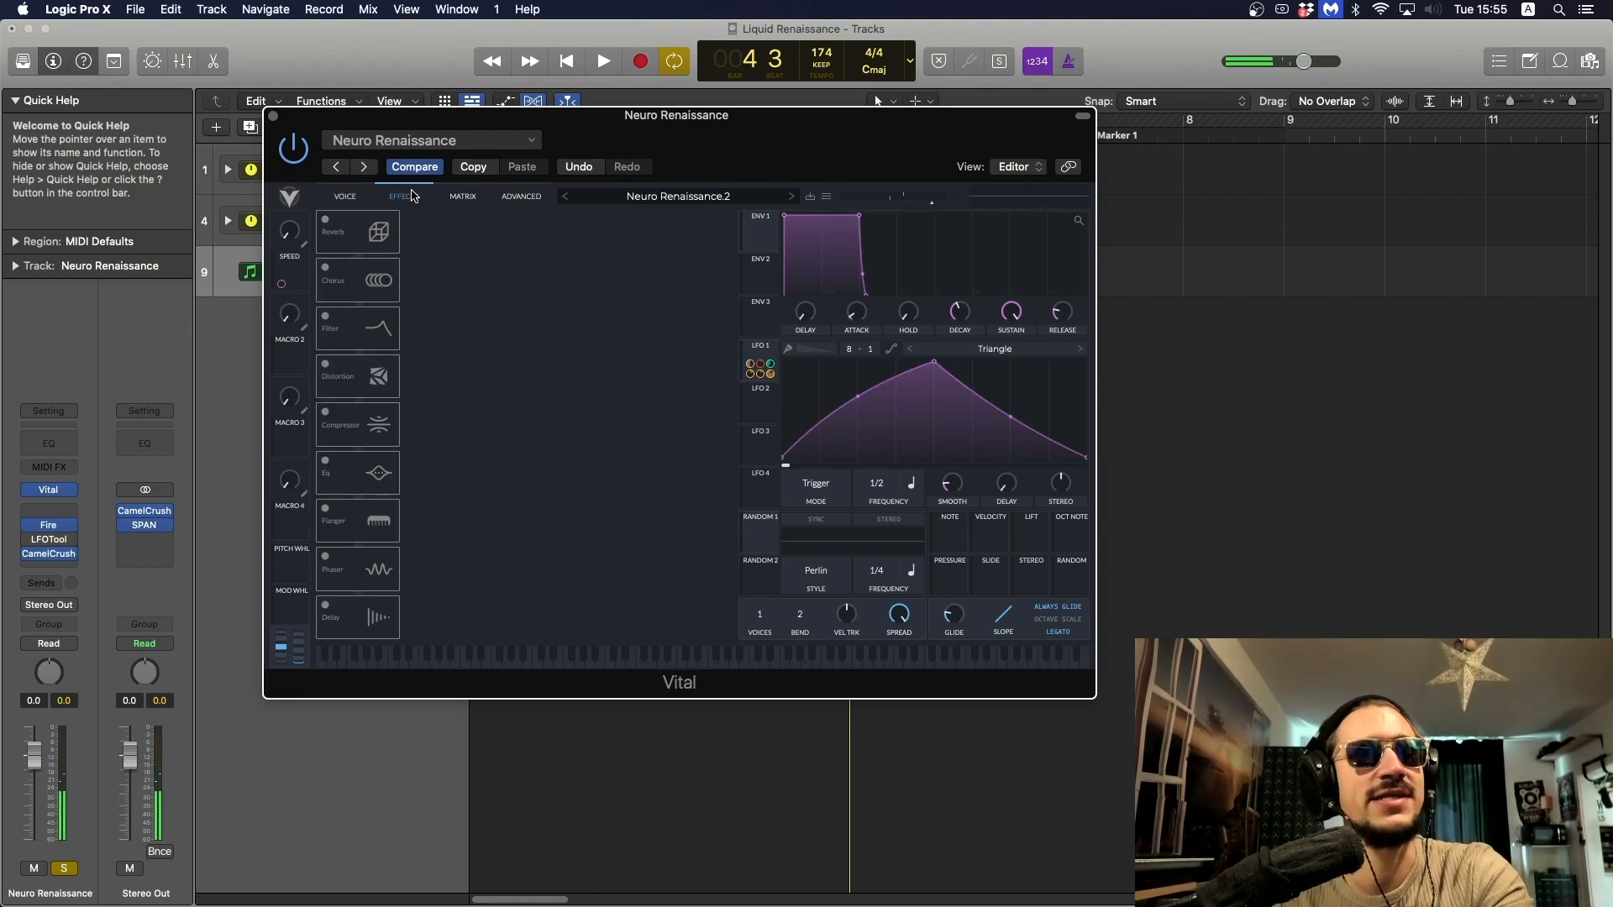
{"action": "left_click", "coordinate": [324, 227]}
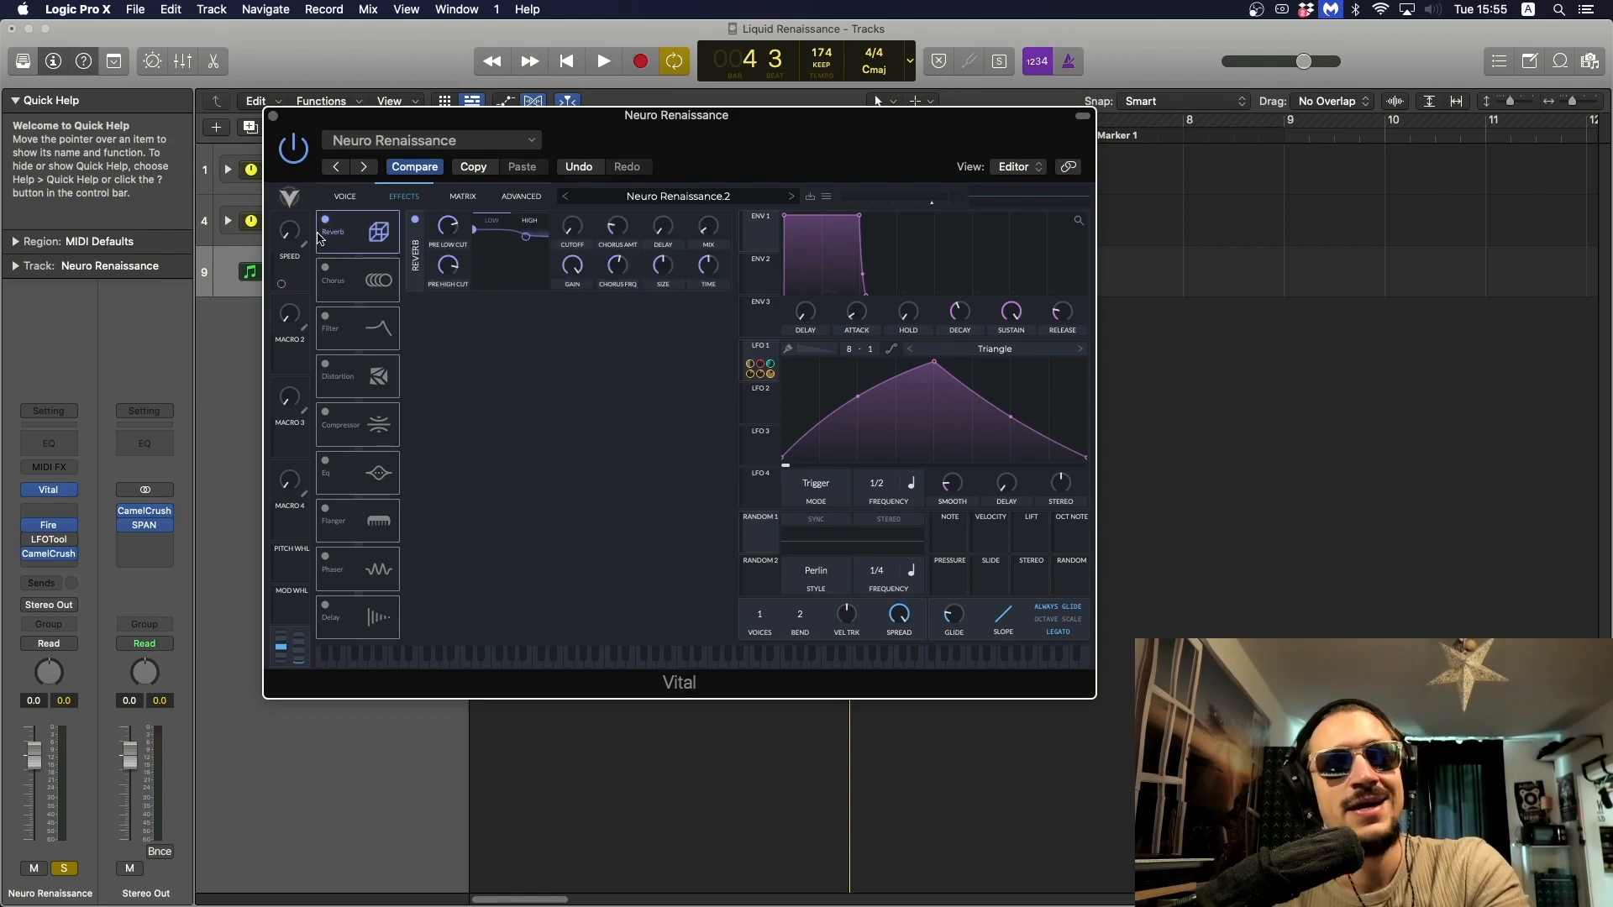
{"action": "mouse_move", "coordinate": [711, 231]}
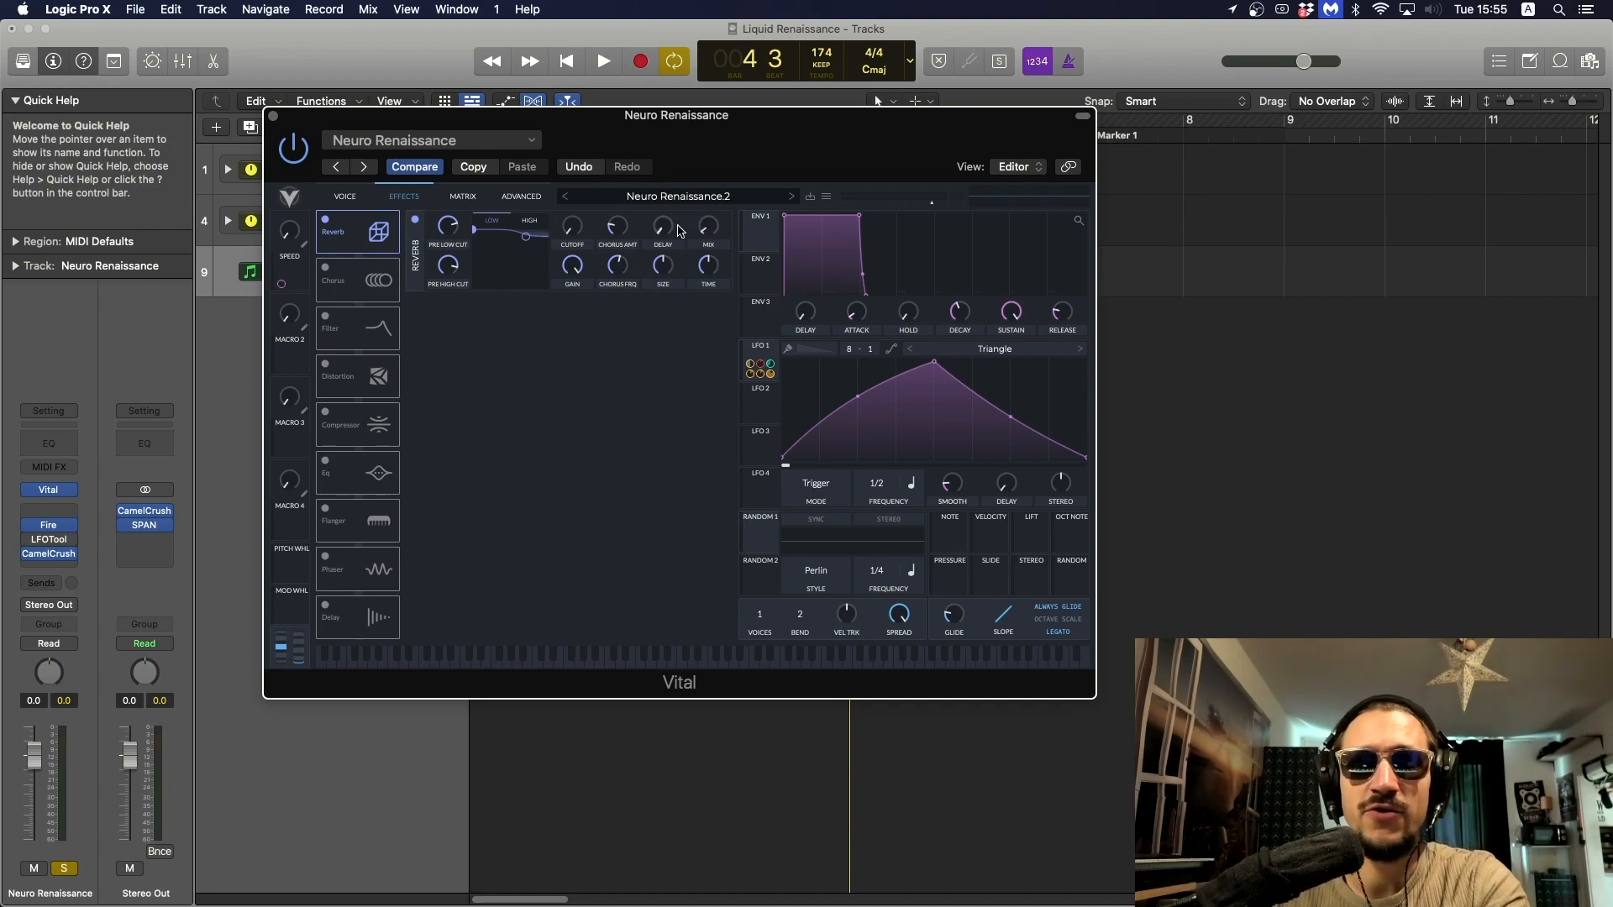
{"action": "mouse_move", "coordinate": [451, 236]}
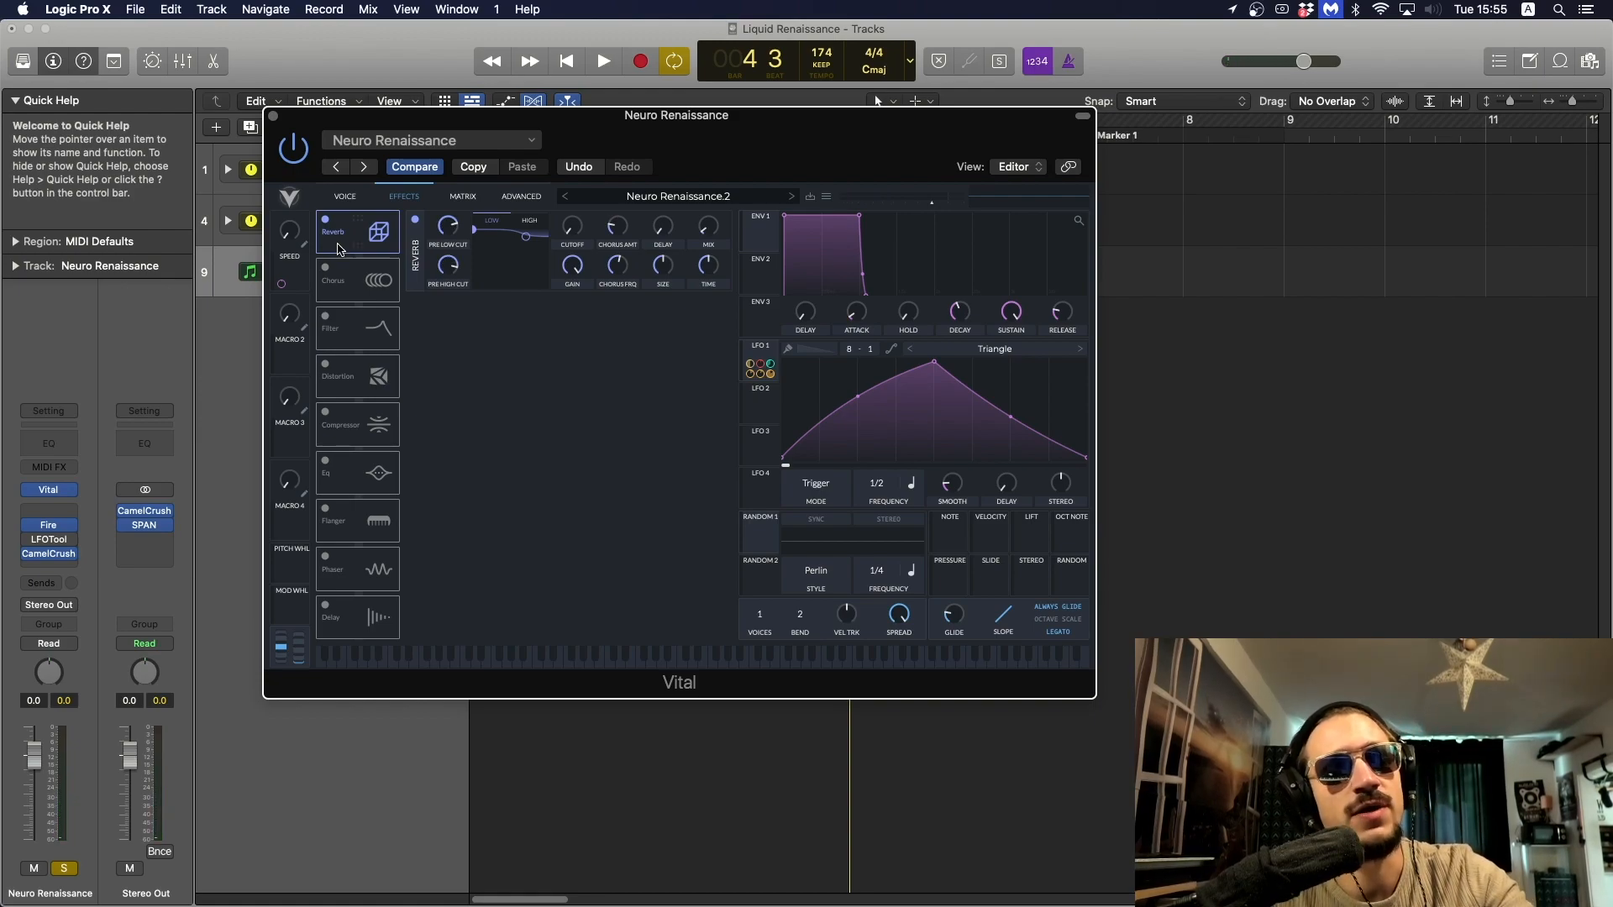
Turn on the Chorus effect, try adjusting its mix, and turn on the Filter effect.
{"action": "left_click", "coordinate": [325, 268]}
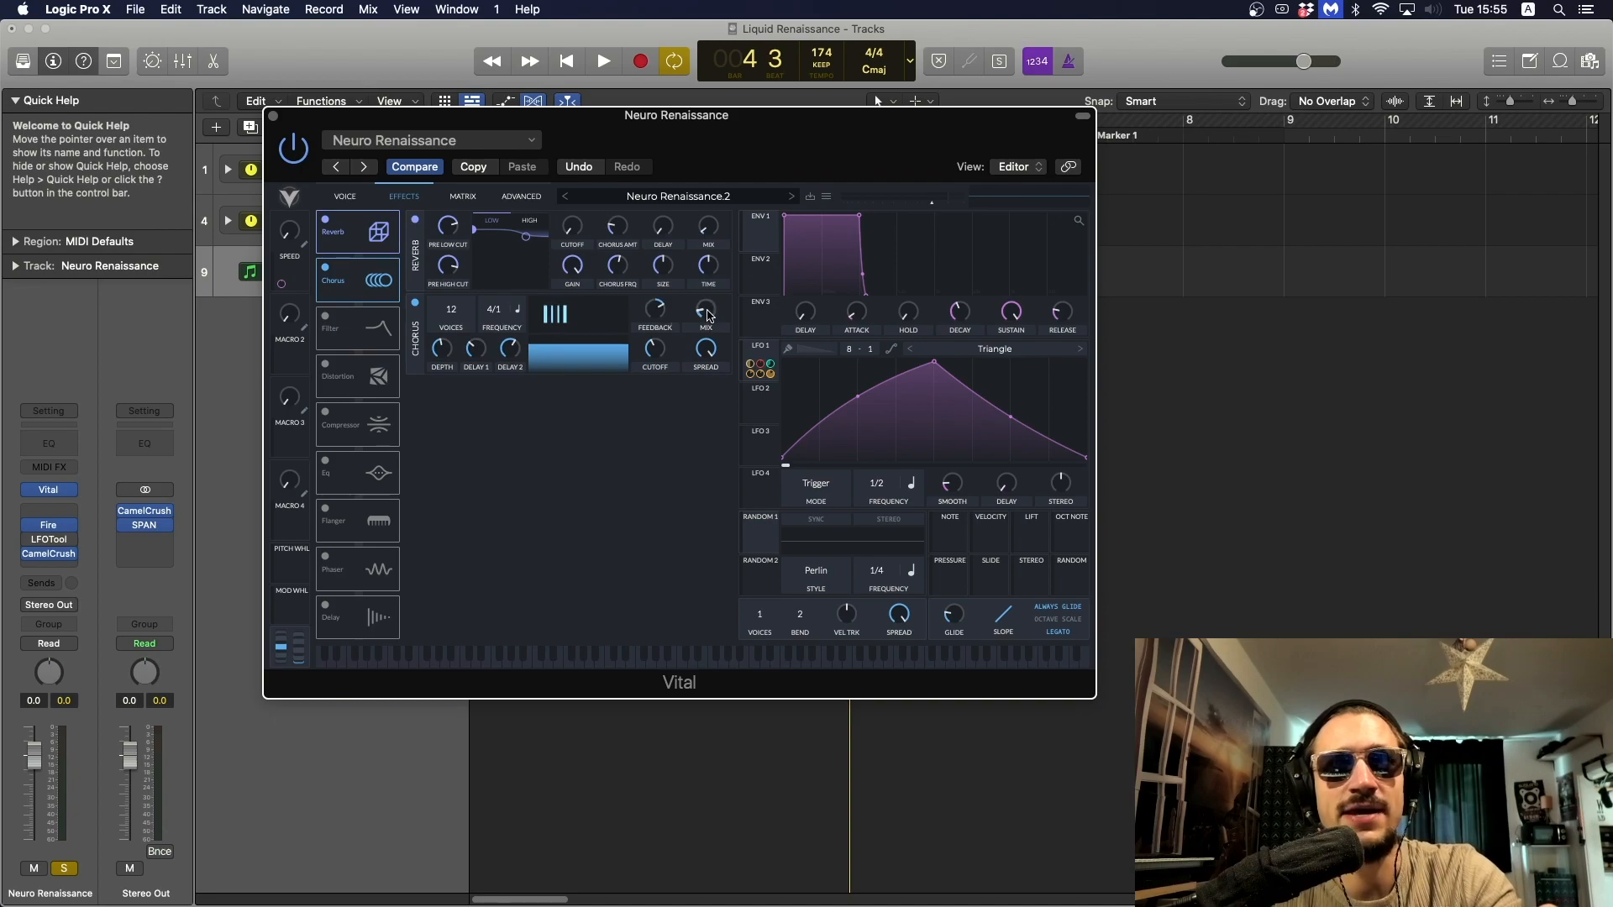
{"action": "mouse_move", "coordinate": [708, 315]}
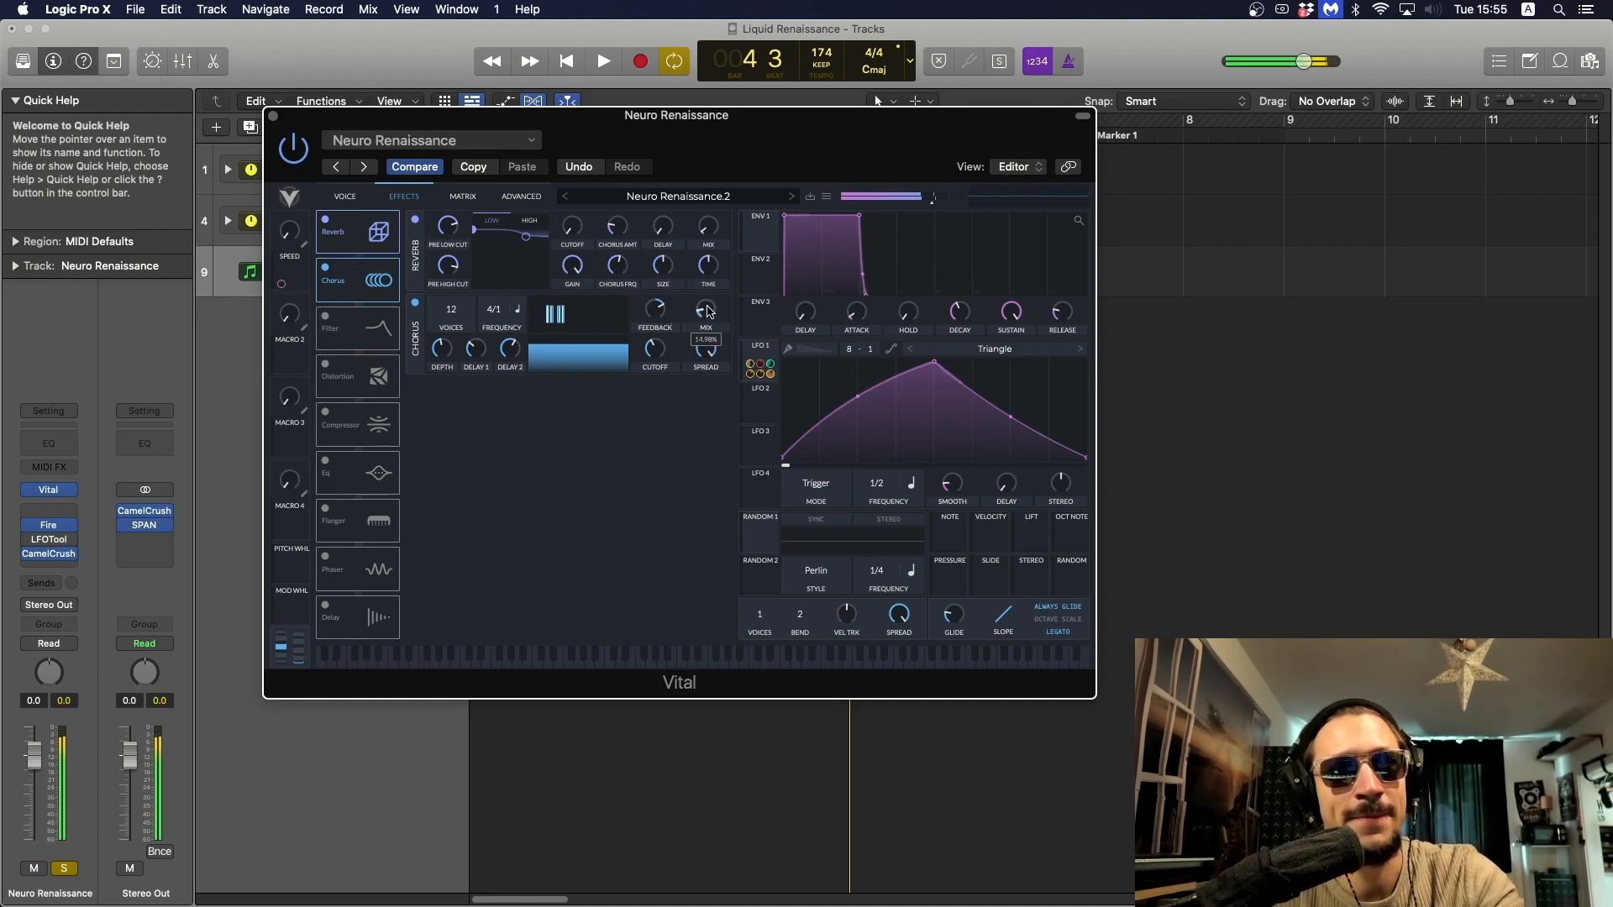
{"action": "left_click_drag", "start_coordinate": [700, 314], "coordinate": [704, 321]}
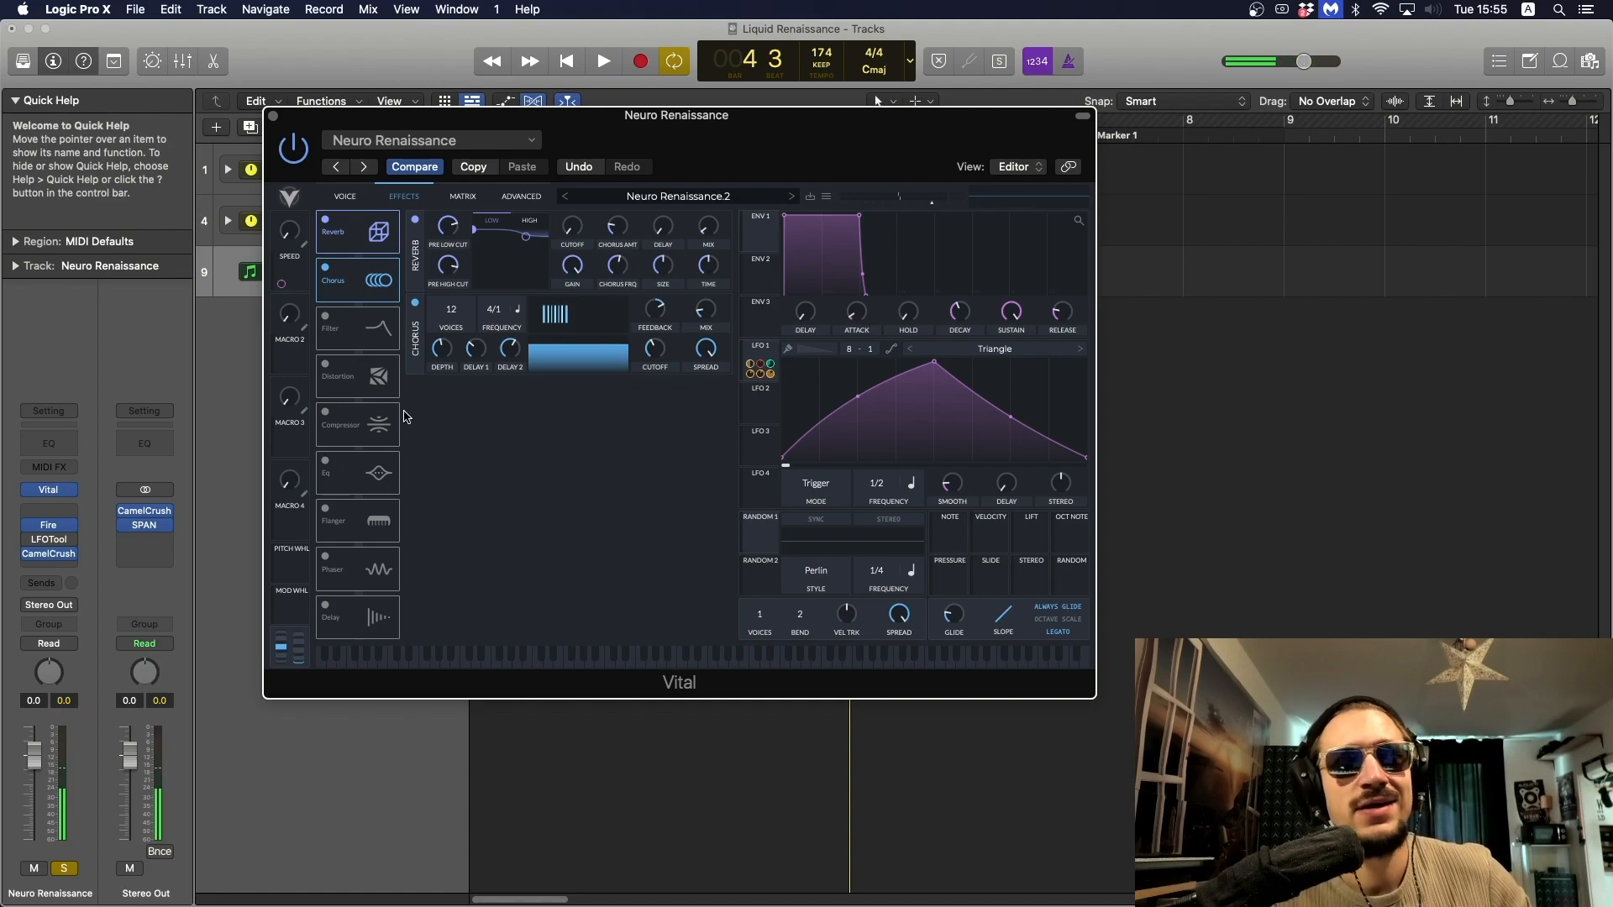
{"action": "left_click", "coordinate": [326, 318]}
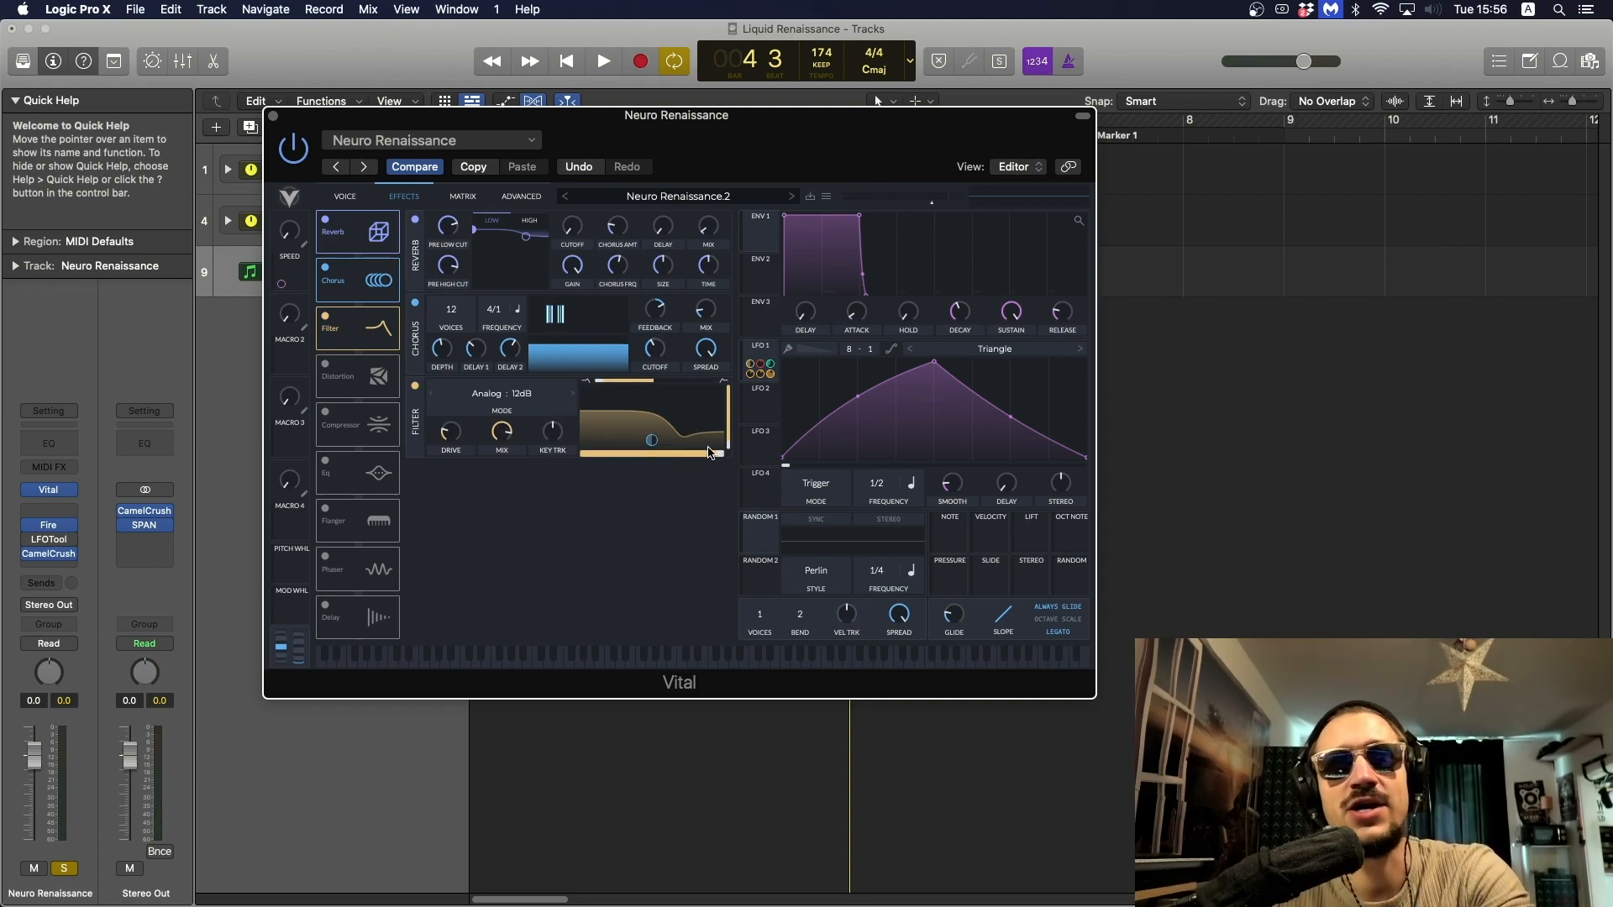
{"action": "mouse_move", "coordinate": [656, 442]}
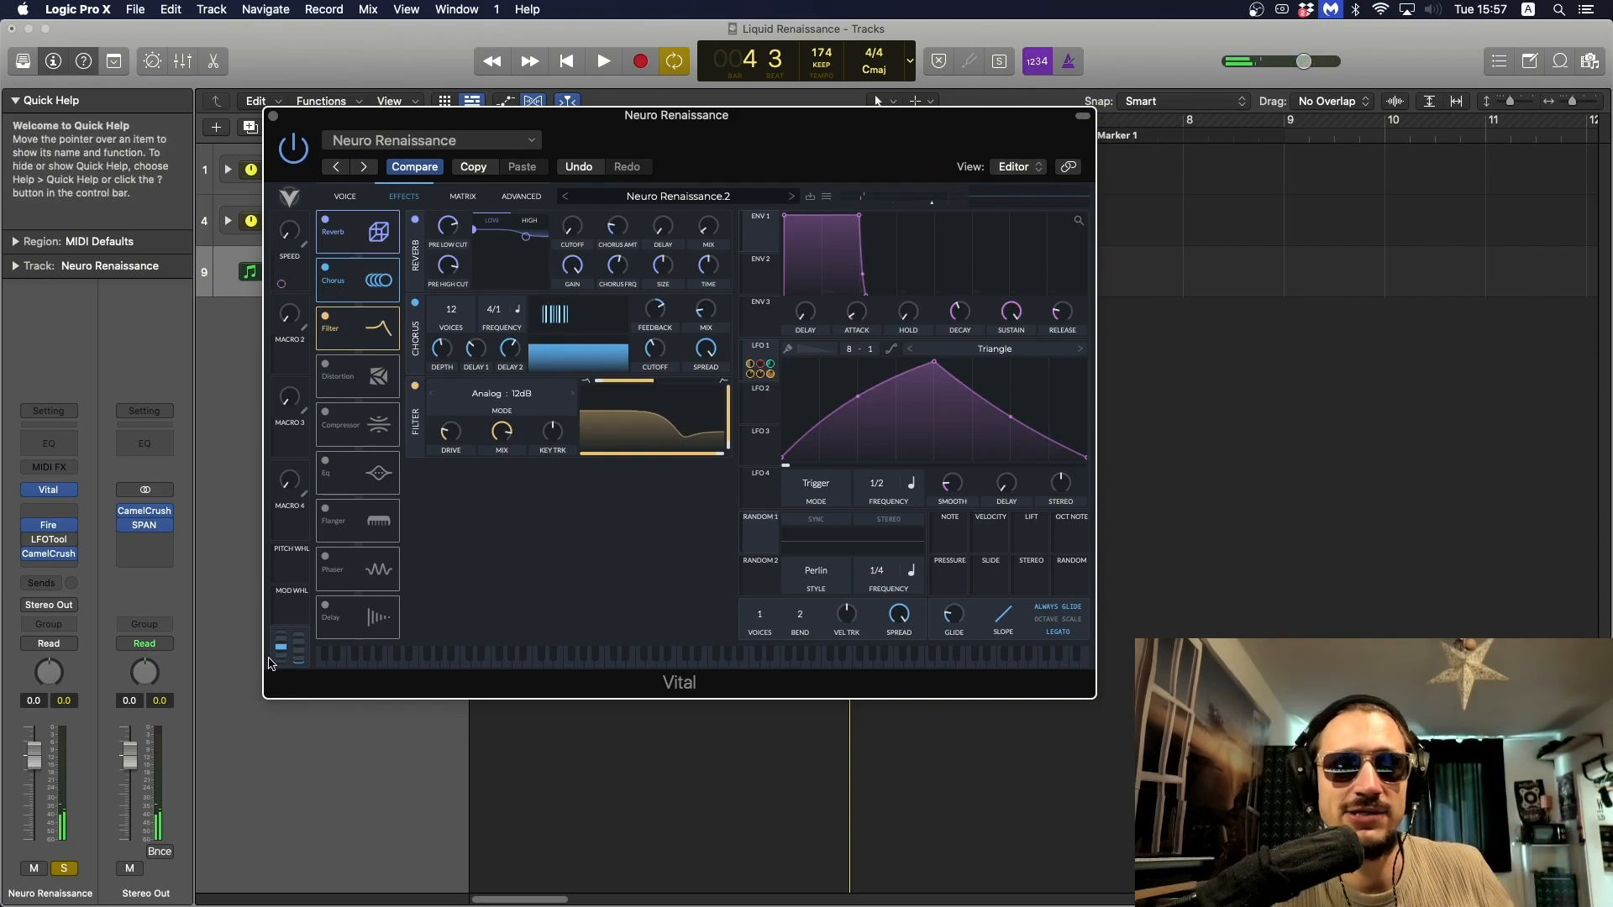
Play the loop with the bass track unsoloed, then solo the Neuro Renaissance track again and stop playback.
{"action": "key", "text": "space"}
{"action": "key", "text": "space"}
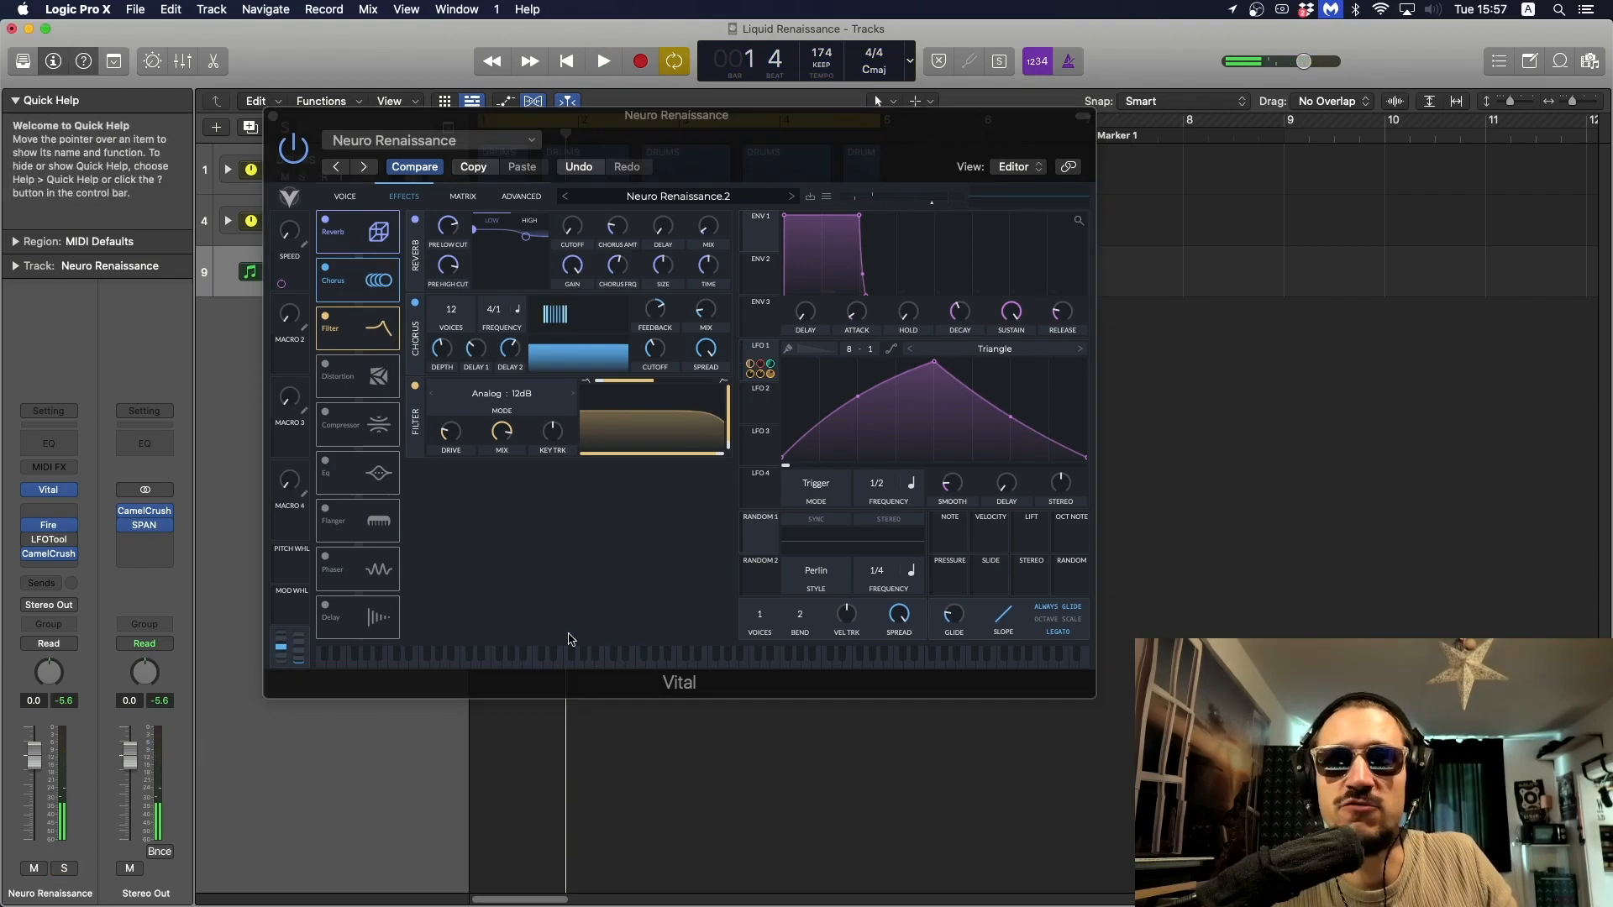
{"action": "key", "text": "space"}
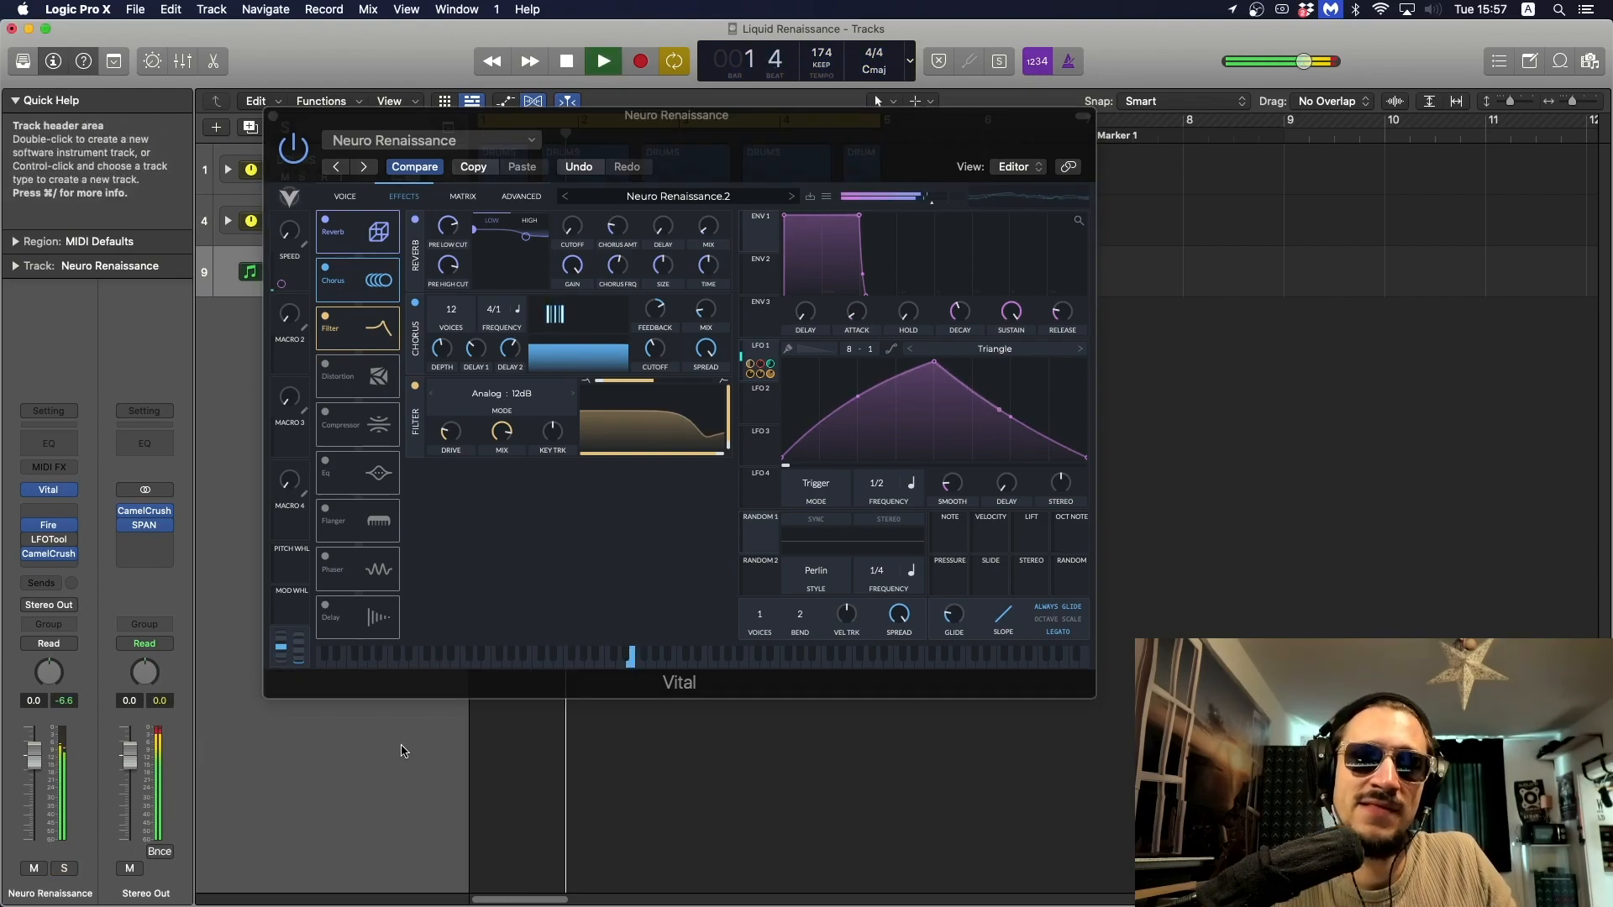
{"action": "left_click", "coordinate": [64, 868]}
{"action": "key", "text": "space"}
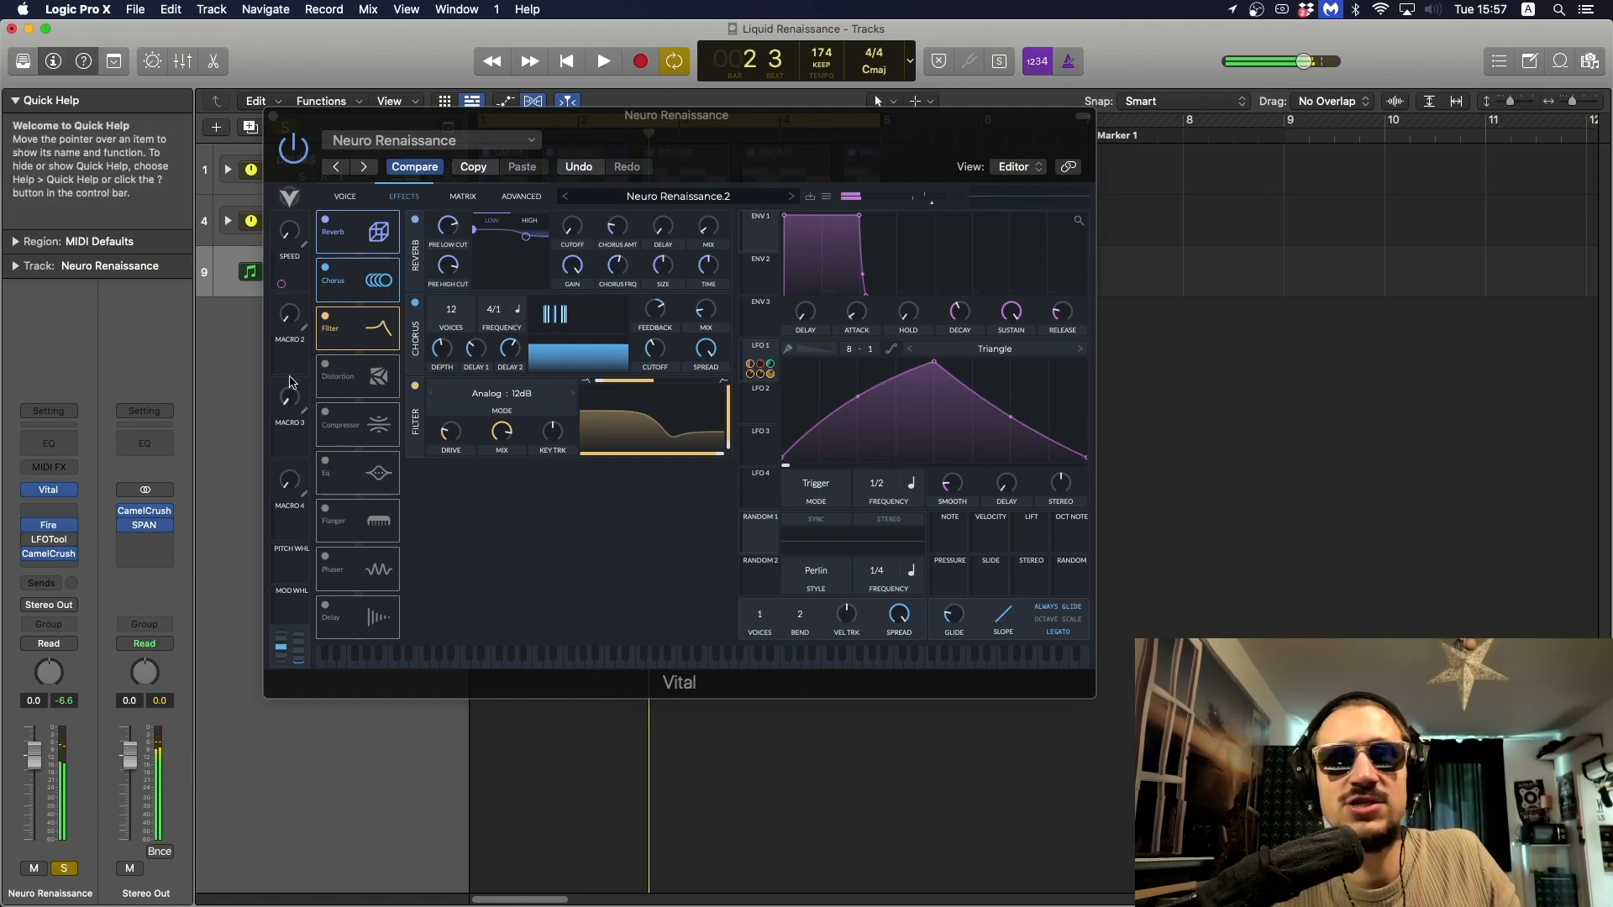
Turn on the Distortion and the multiband Compressor, and inspect the modulation on the compressor's high band.
{"action": "left_click", "coordinate": [328, 376]}
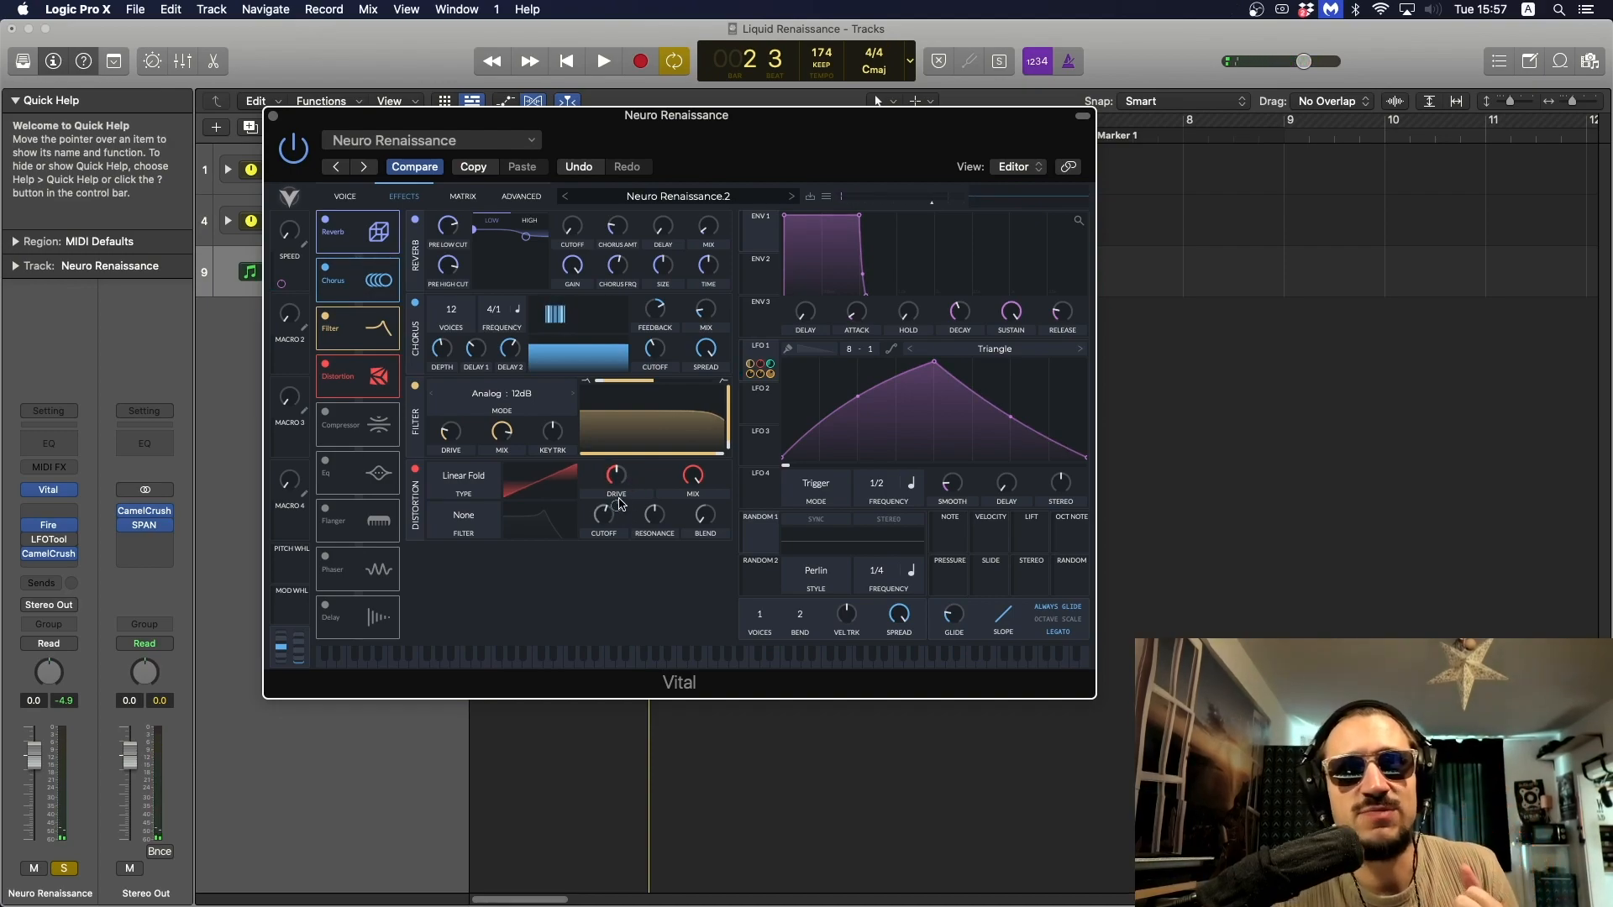
{"action": "mouse_move", "coordinate": [621, 508]}
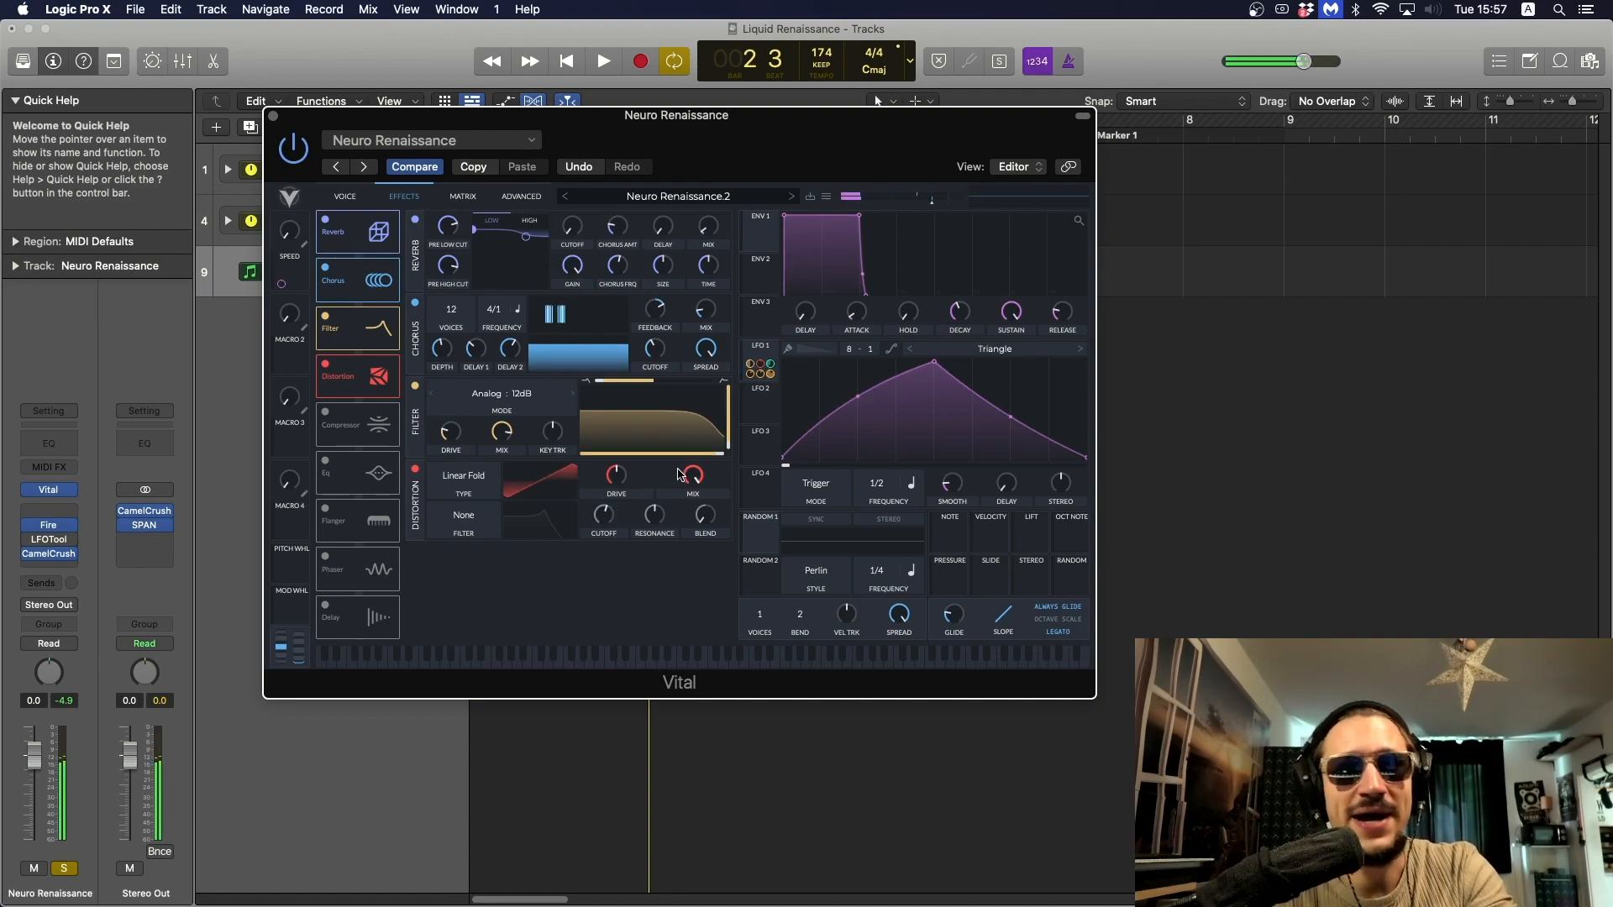
{"action": "left_click", "coordinate": [325, 412]}
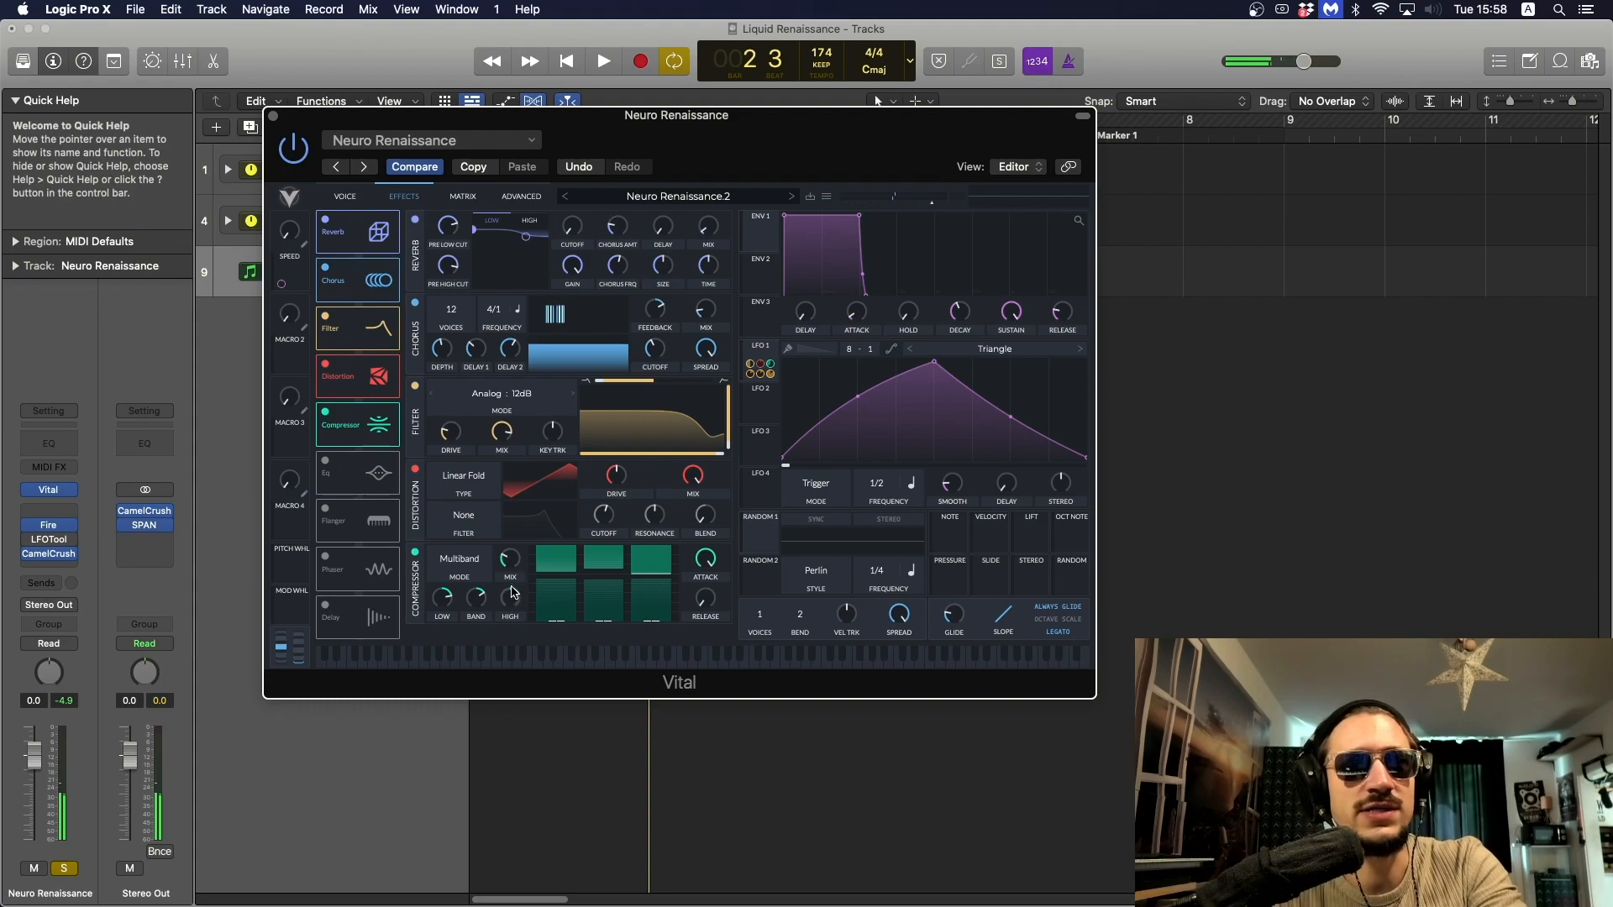
{"action": "mouse_move", "coordinate": [514, 591]}
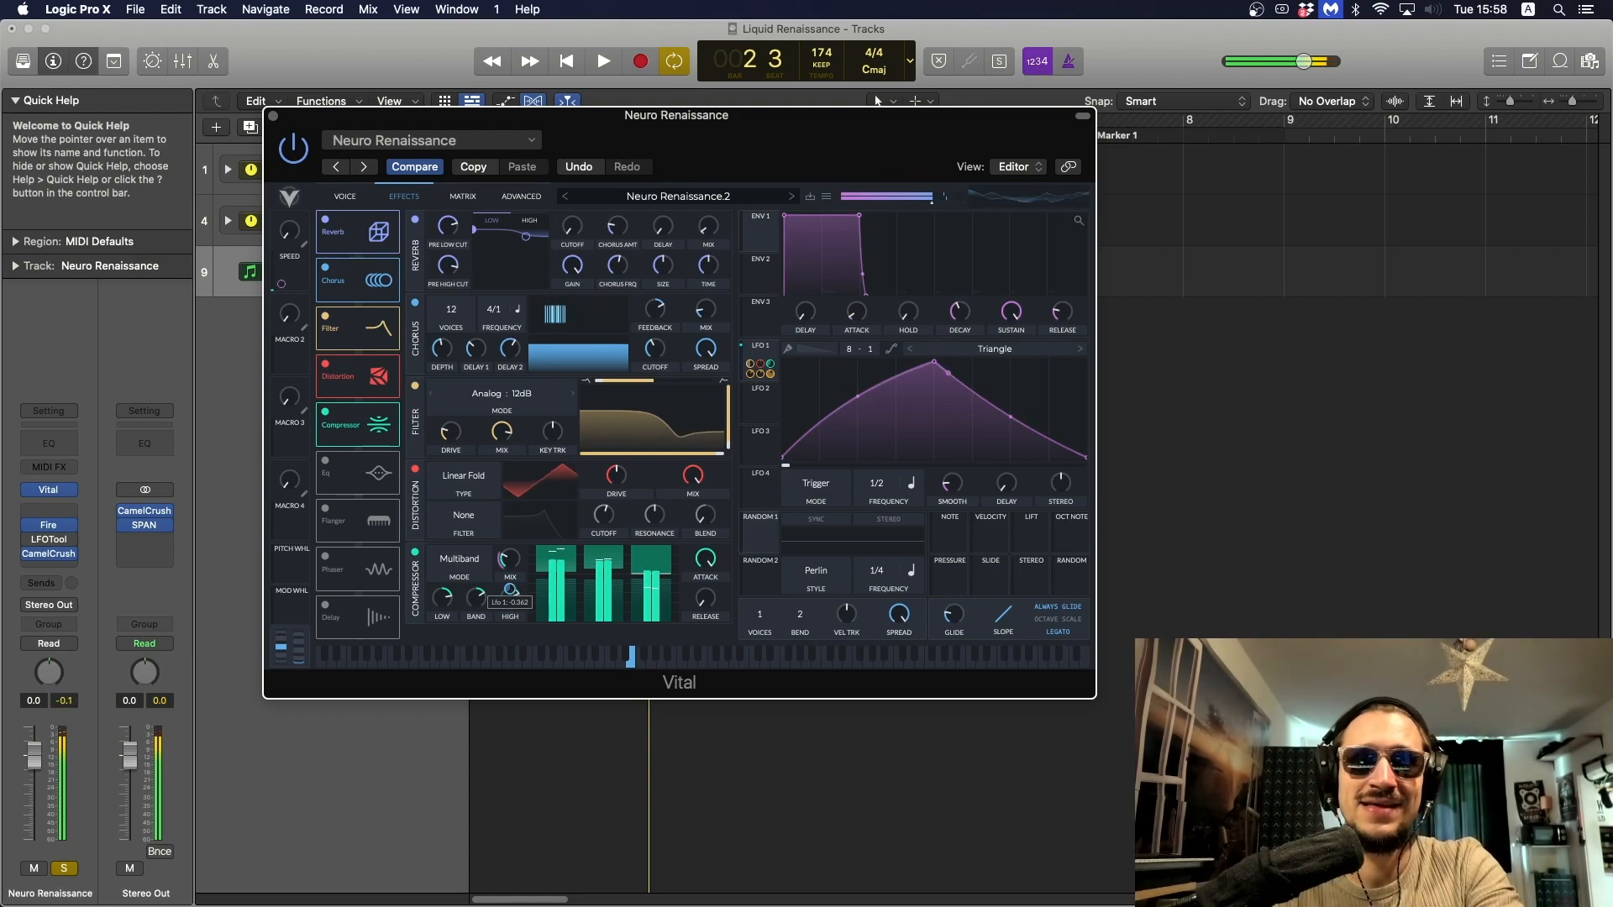
{"action": "scroll", "coordinate": [511, 589], "scroll_direction": "down", "scroll_amount": 5}
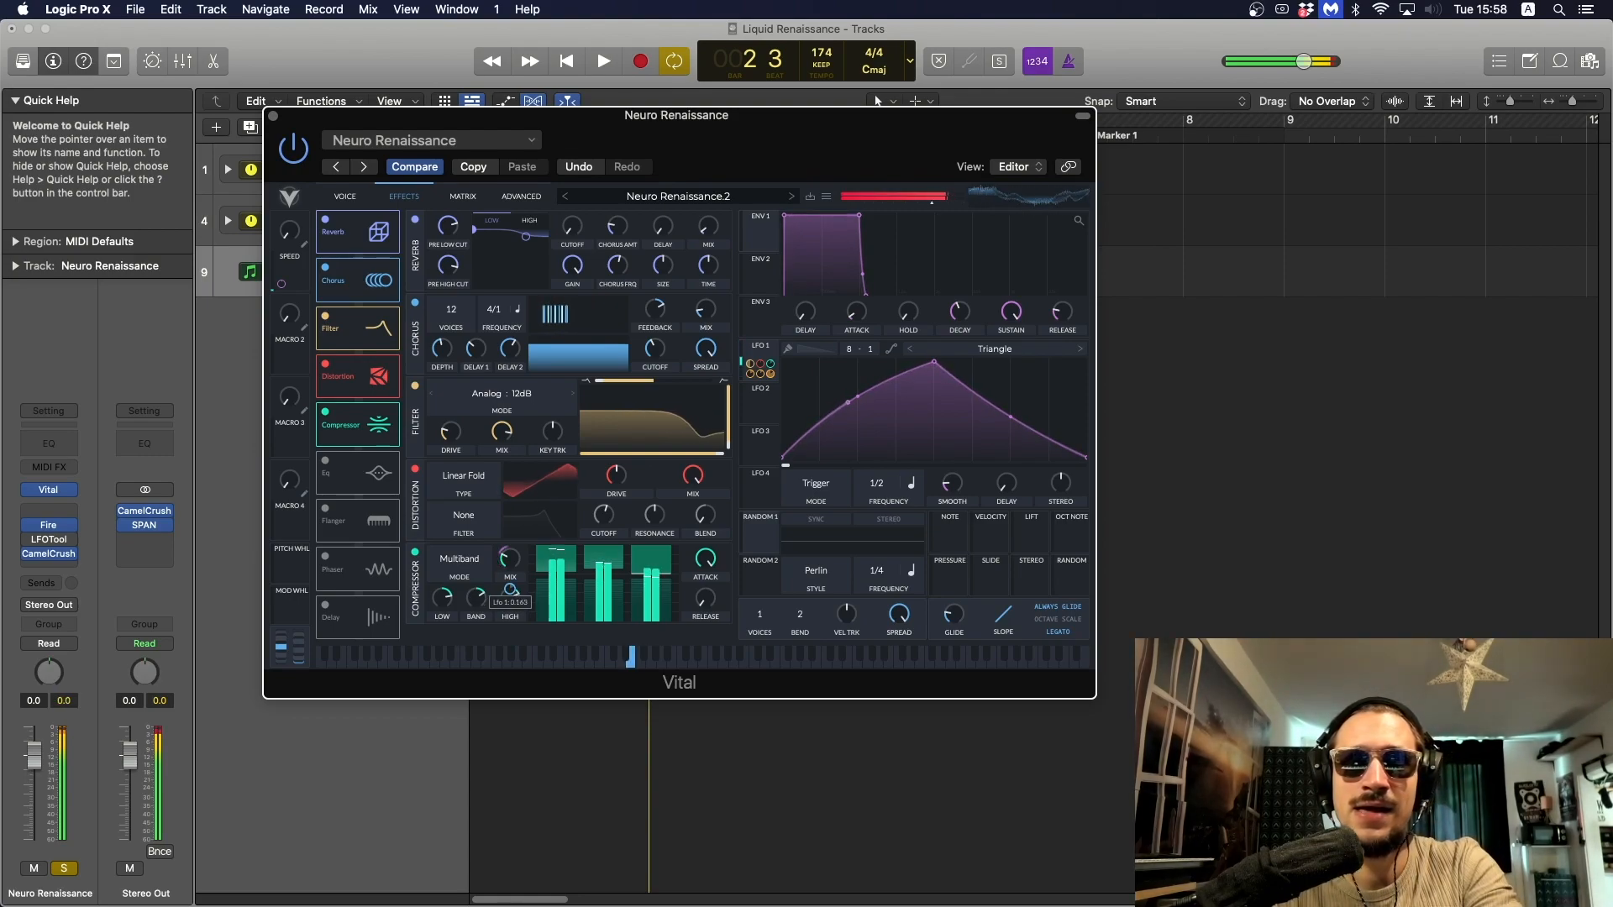
{"action": "scroll", "coordinate": [511, 589], "scroll_direction": "up", "scroll_amount": 3}
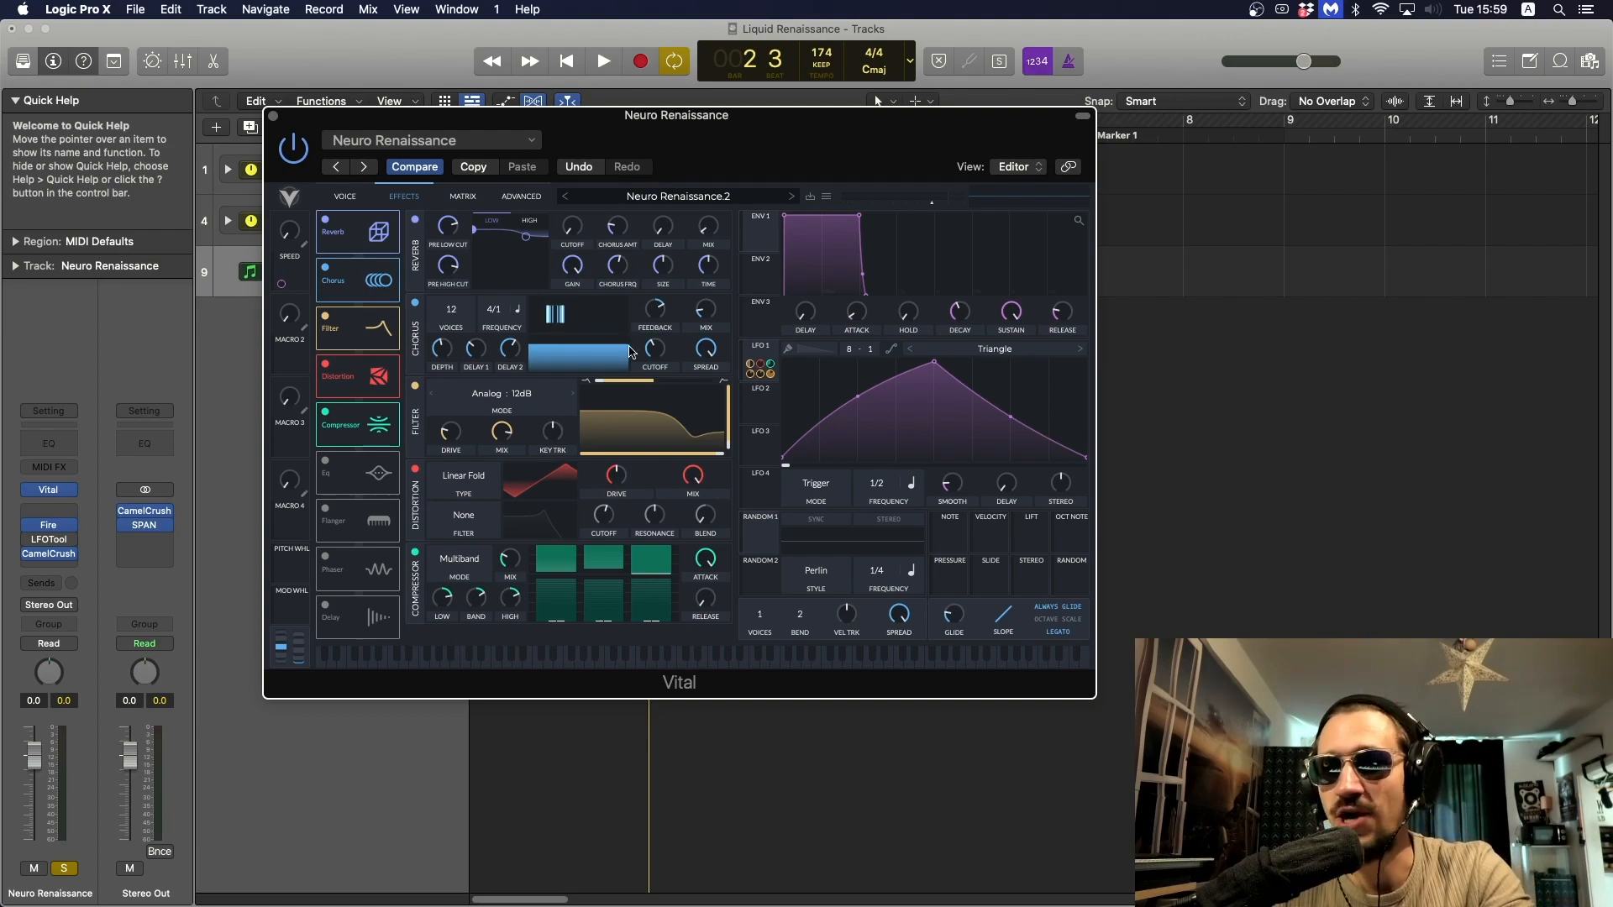
Turn on the EQ and audition its middle band with the gain reset, restoring the cut after comparing.
{"action": "left_click", "coordinate": [325, 461]}
{"action": "scroll", "coordinate": [588, 504], "scroll_direction": "down", "scroll_amount": 3}
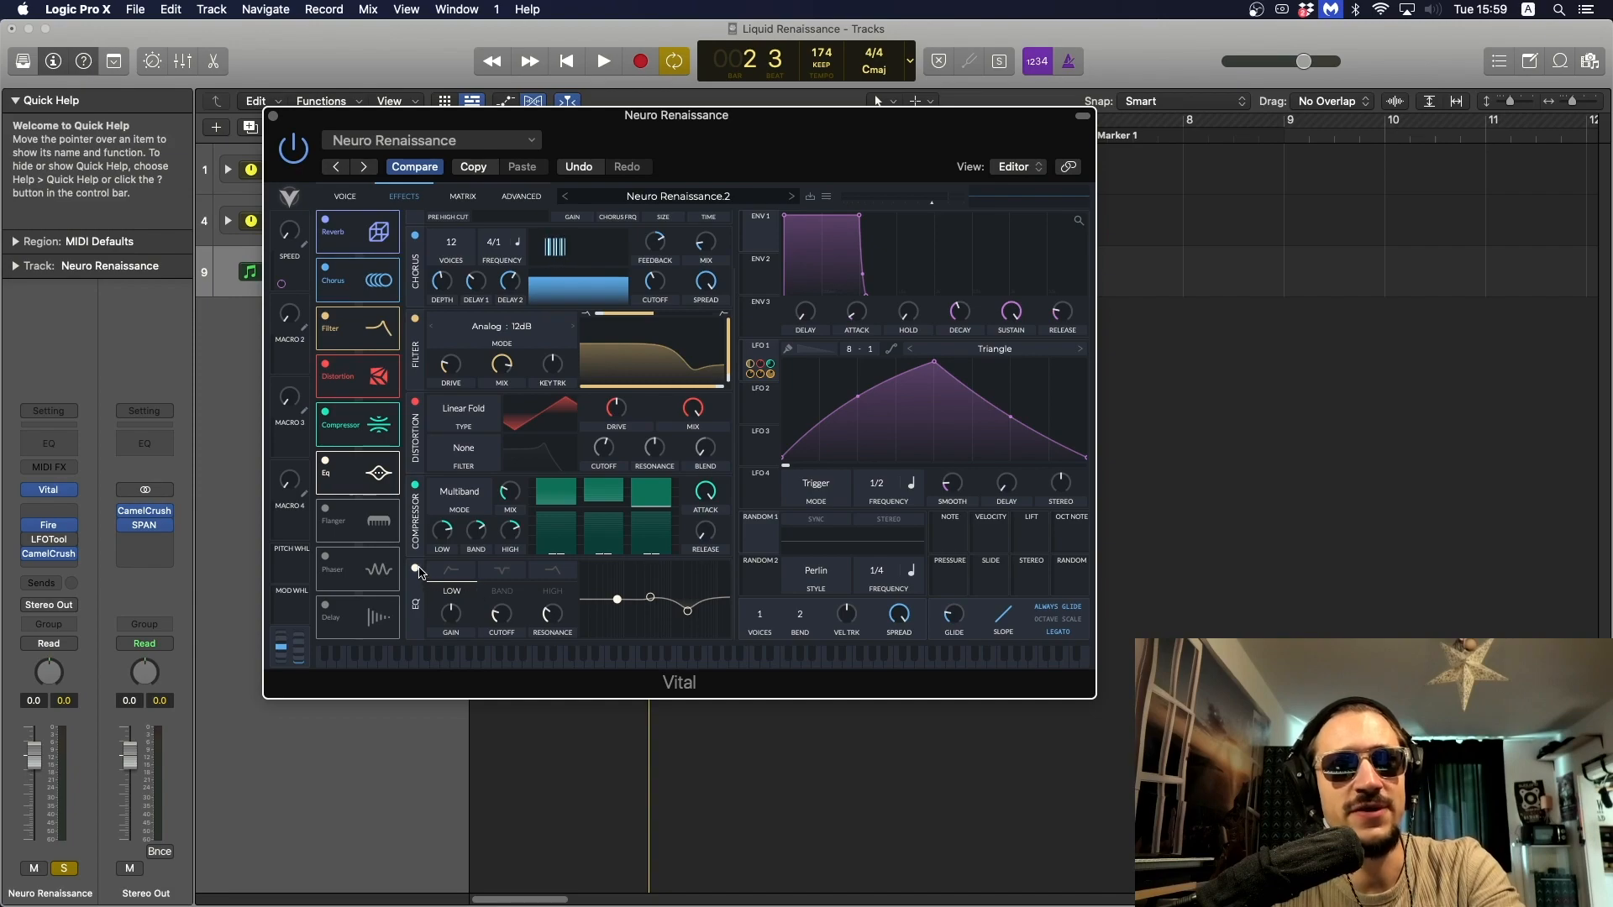
{"action": "left_click", "coordinate": [504, 592]}
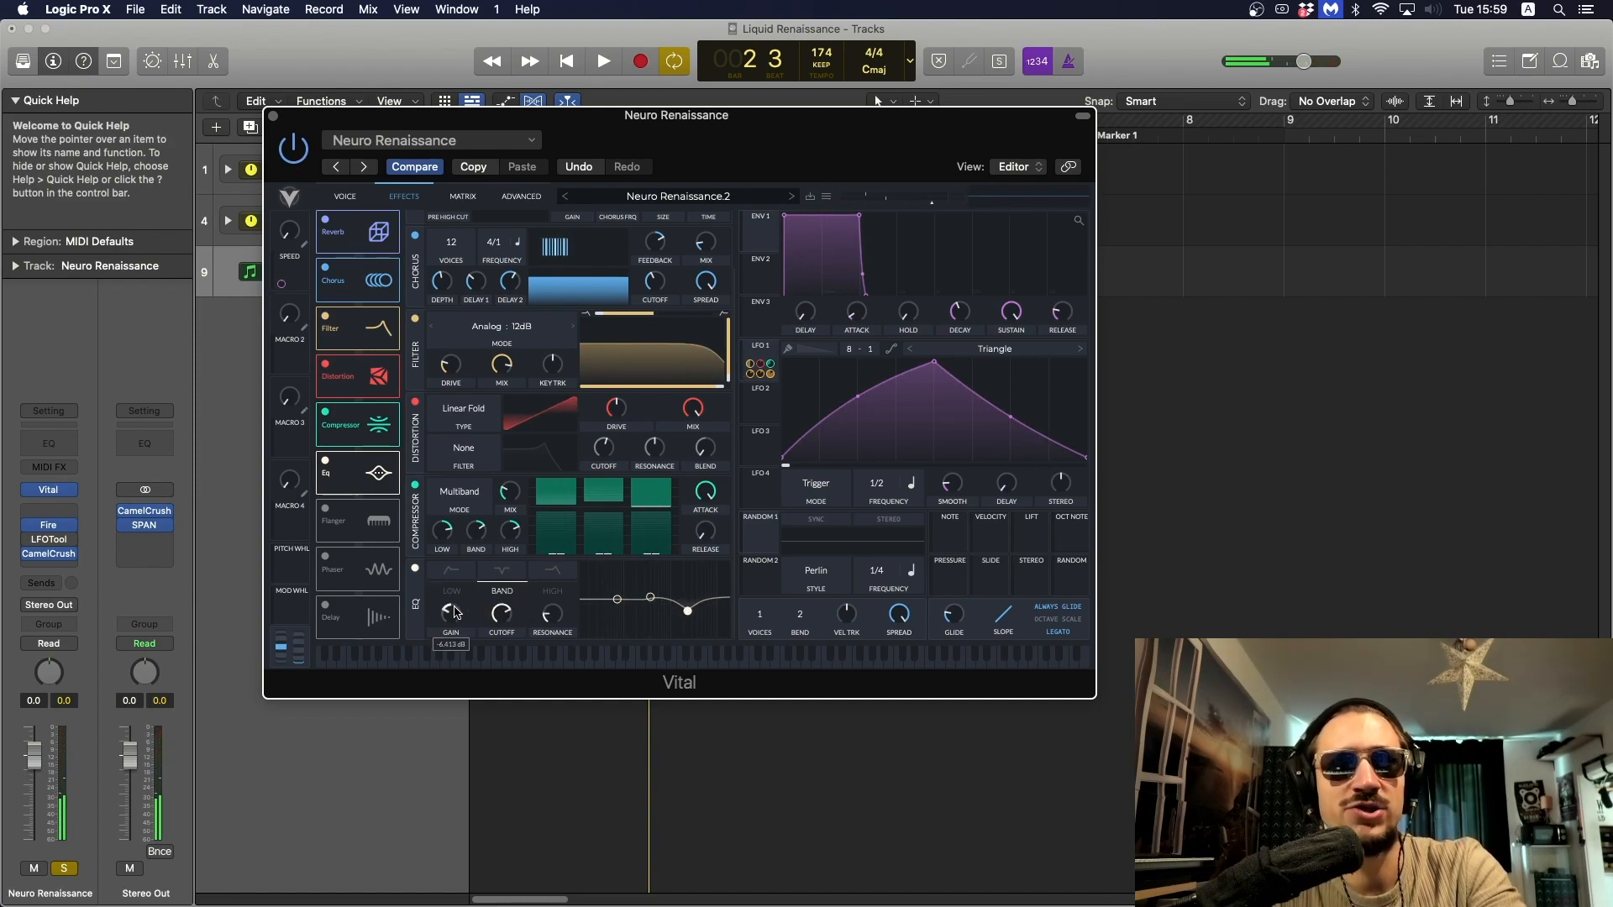
{"action": "double_click", "coordinate": [455, 613]}
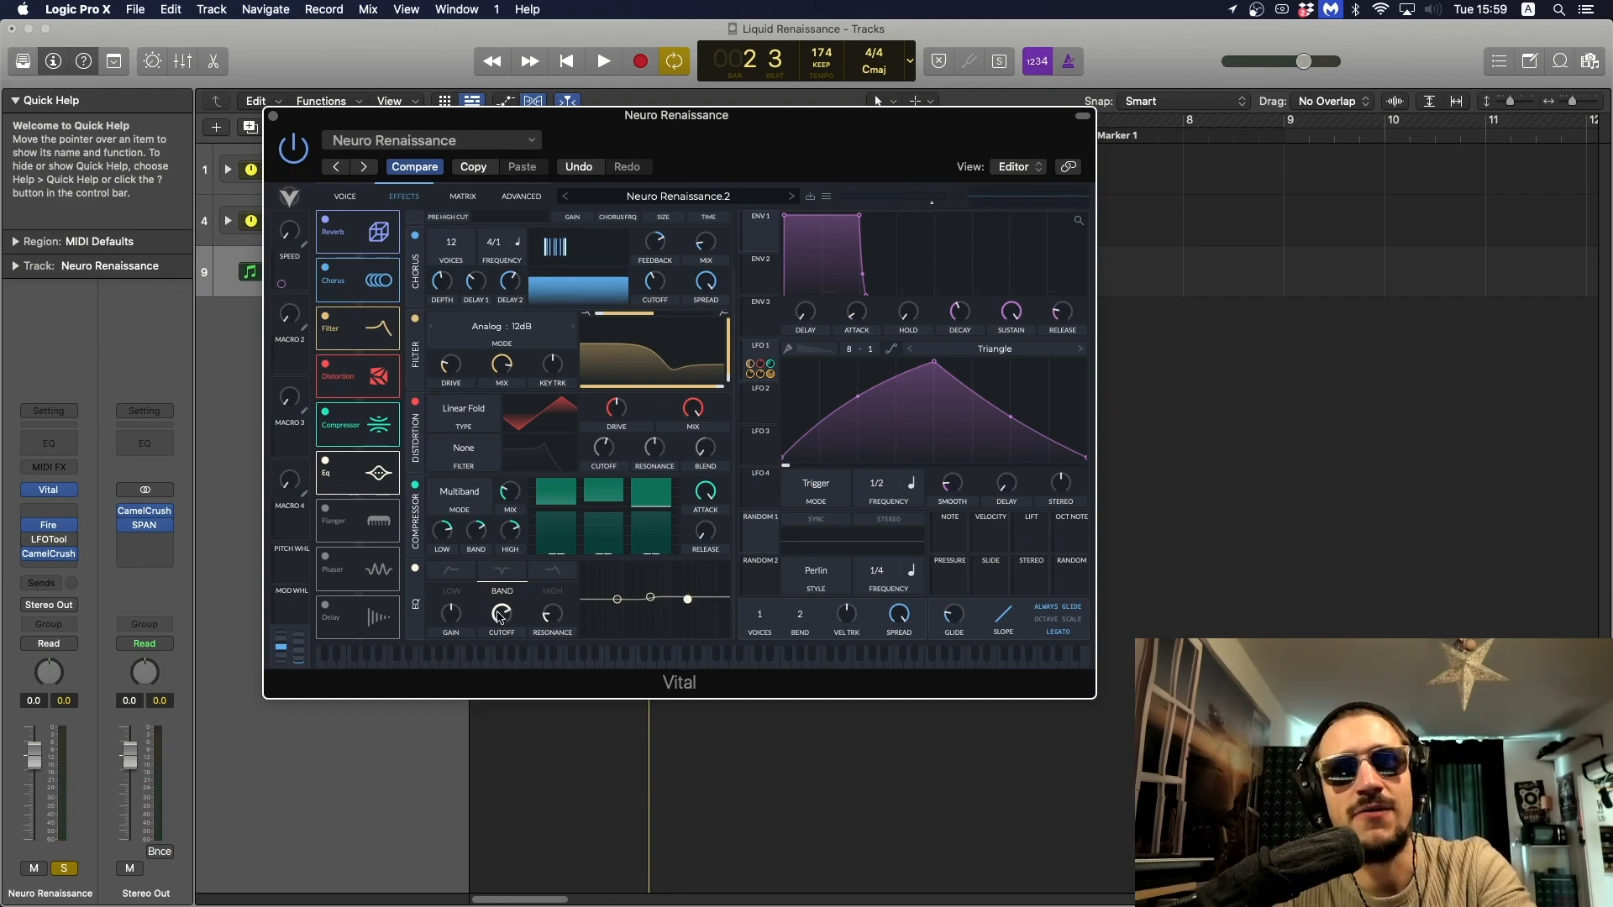
{"action": "mouse_move", "coordinate": [499, 618]}
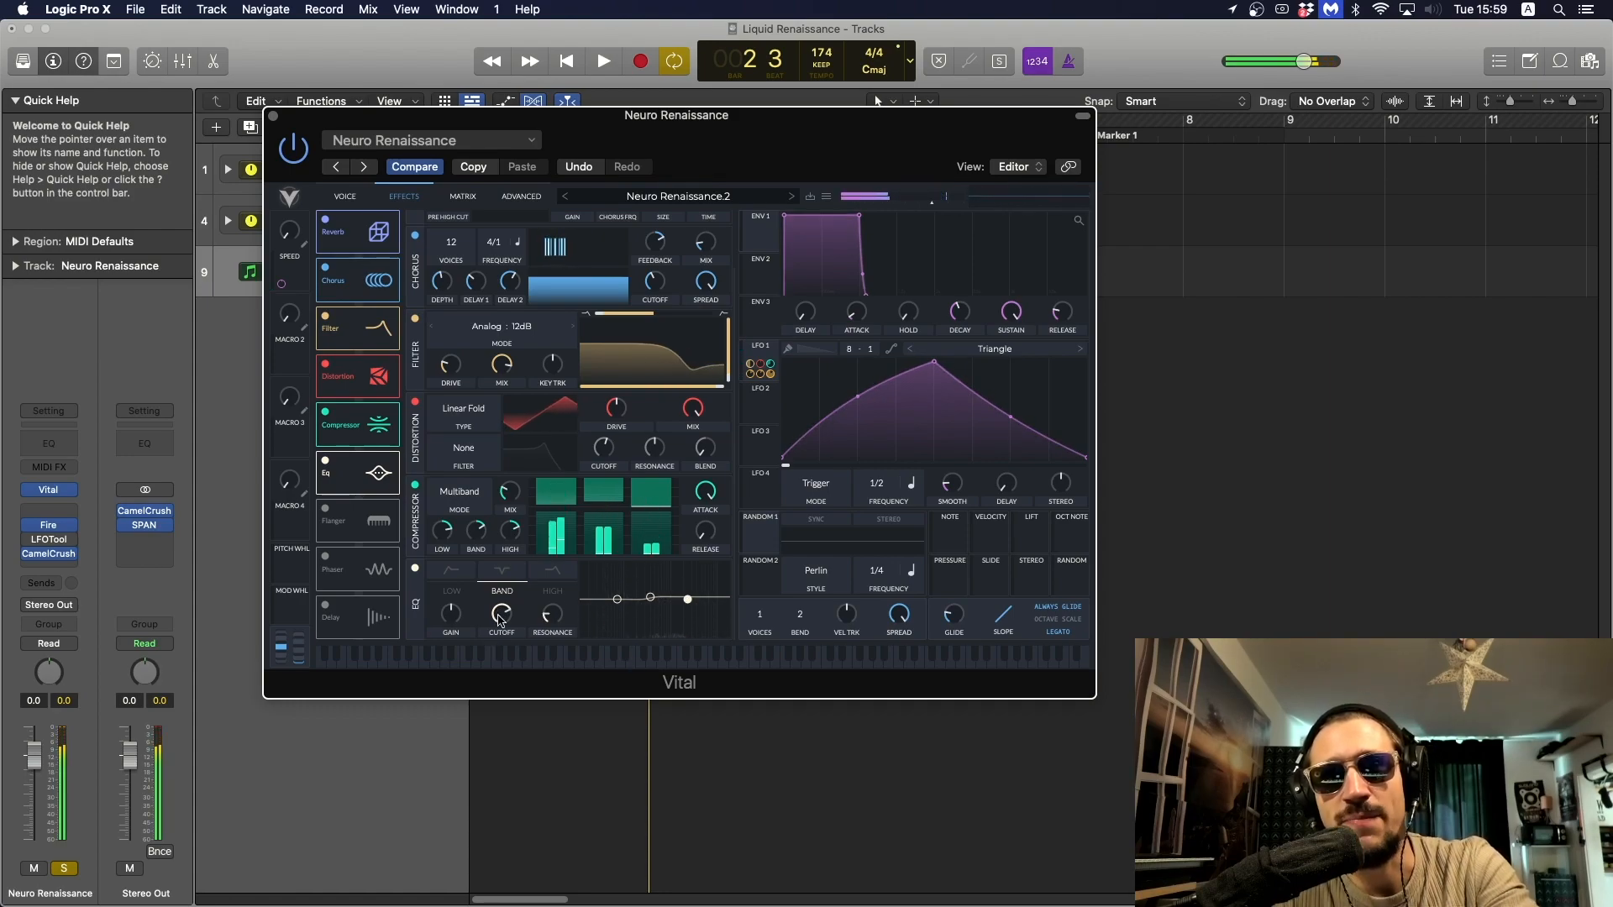
{"action": "mouse_move", "coordinate": [446, 636]}
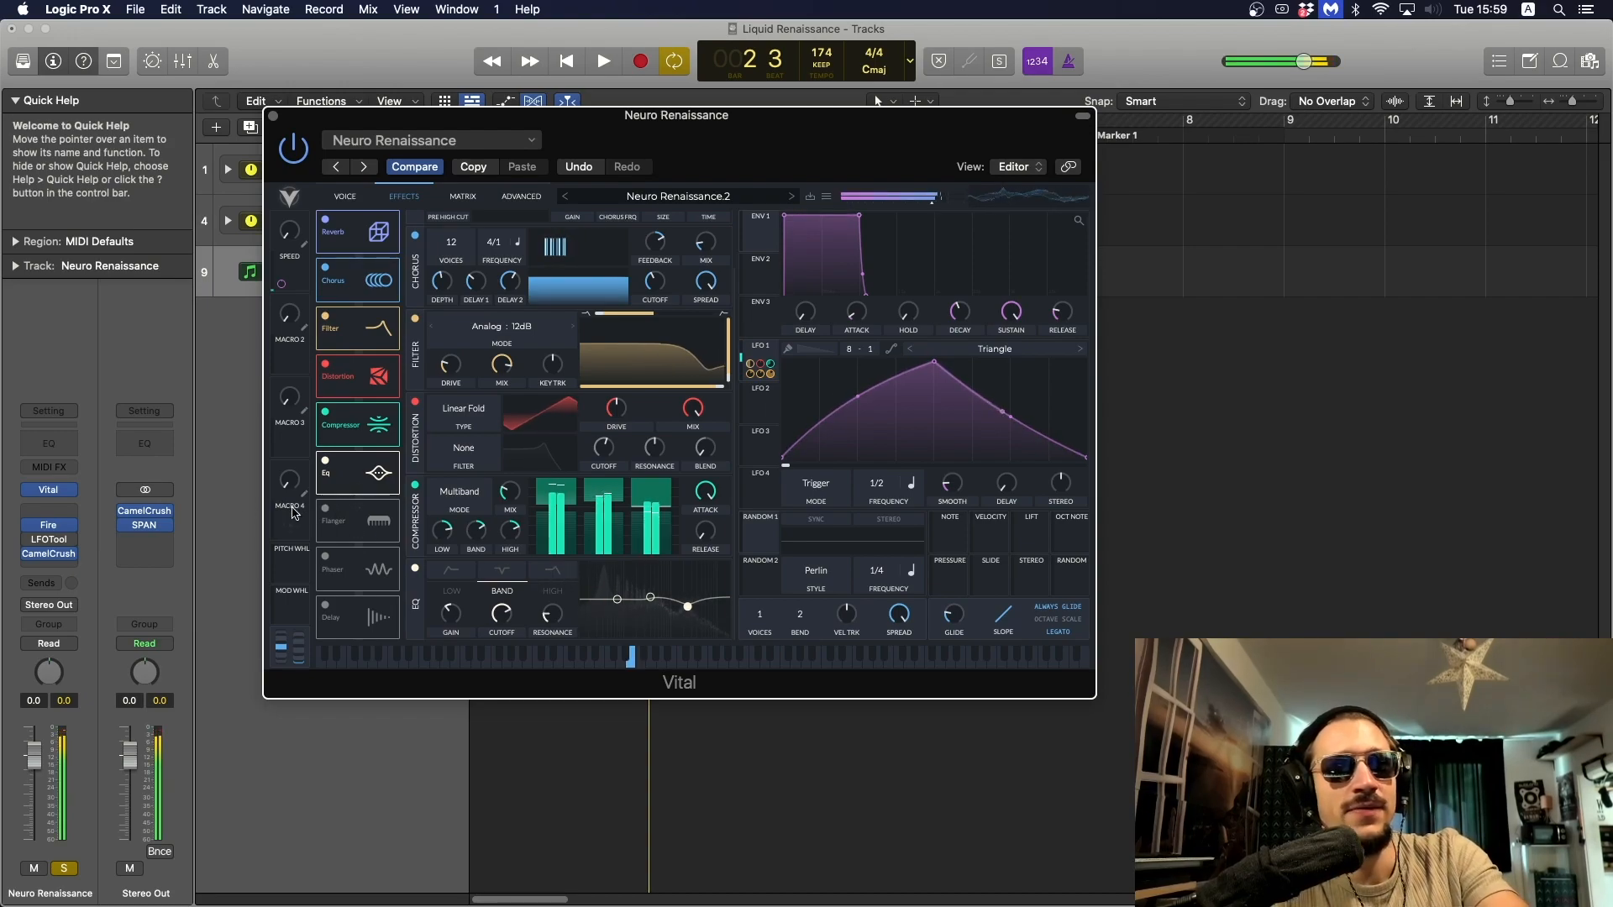
Turn on the Flanger effect and raise its mix to about 69%.
{"action": "left_click", "coordinate": [328, 518]}
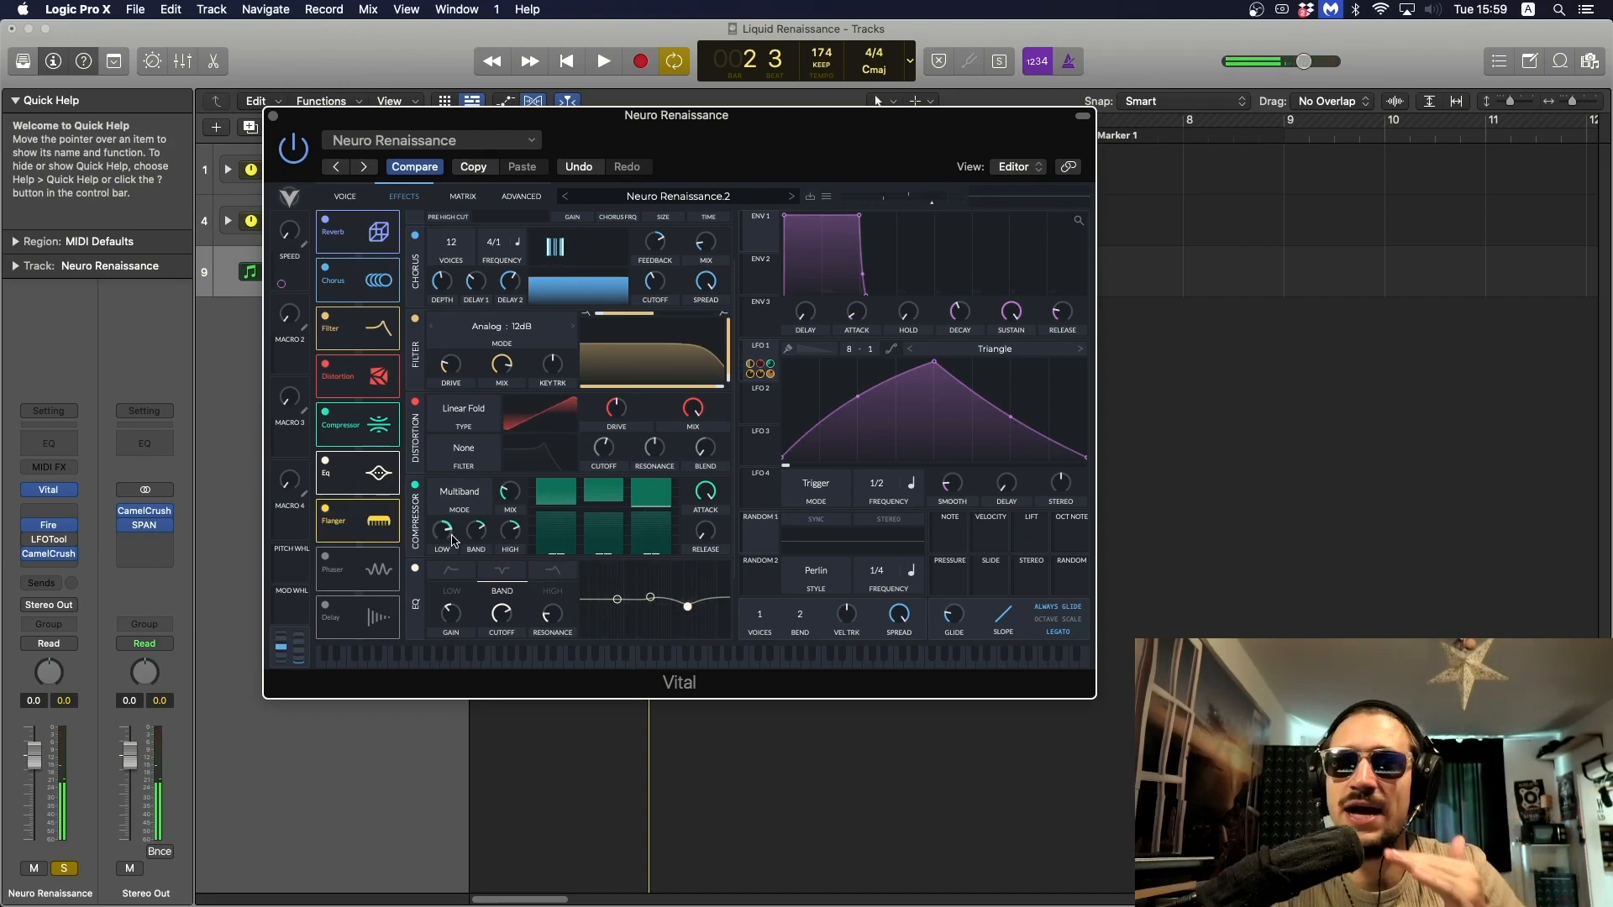
{"action": "scroll", "coordinate": [612, 581], "scroll_direction": "down", "scroll_amount": 1}
{"action": "scroll", "coordinate": [612, 581], "scroll_direction": "down", "scroll_amount": 2}
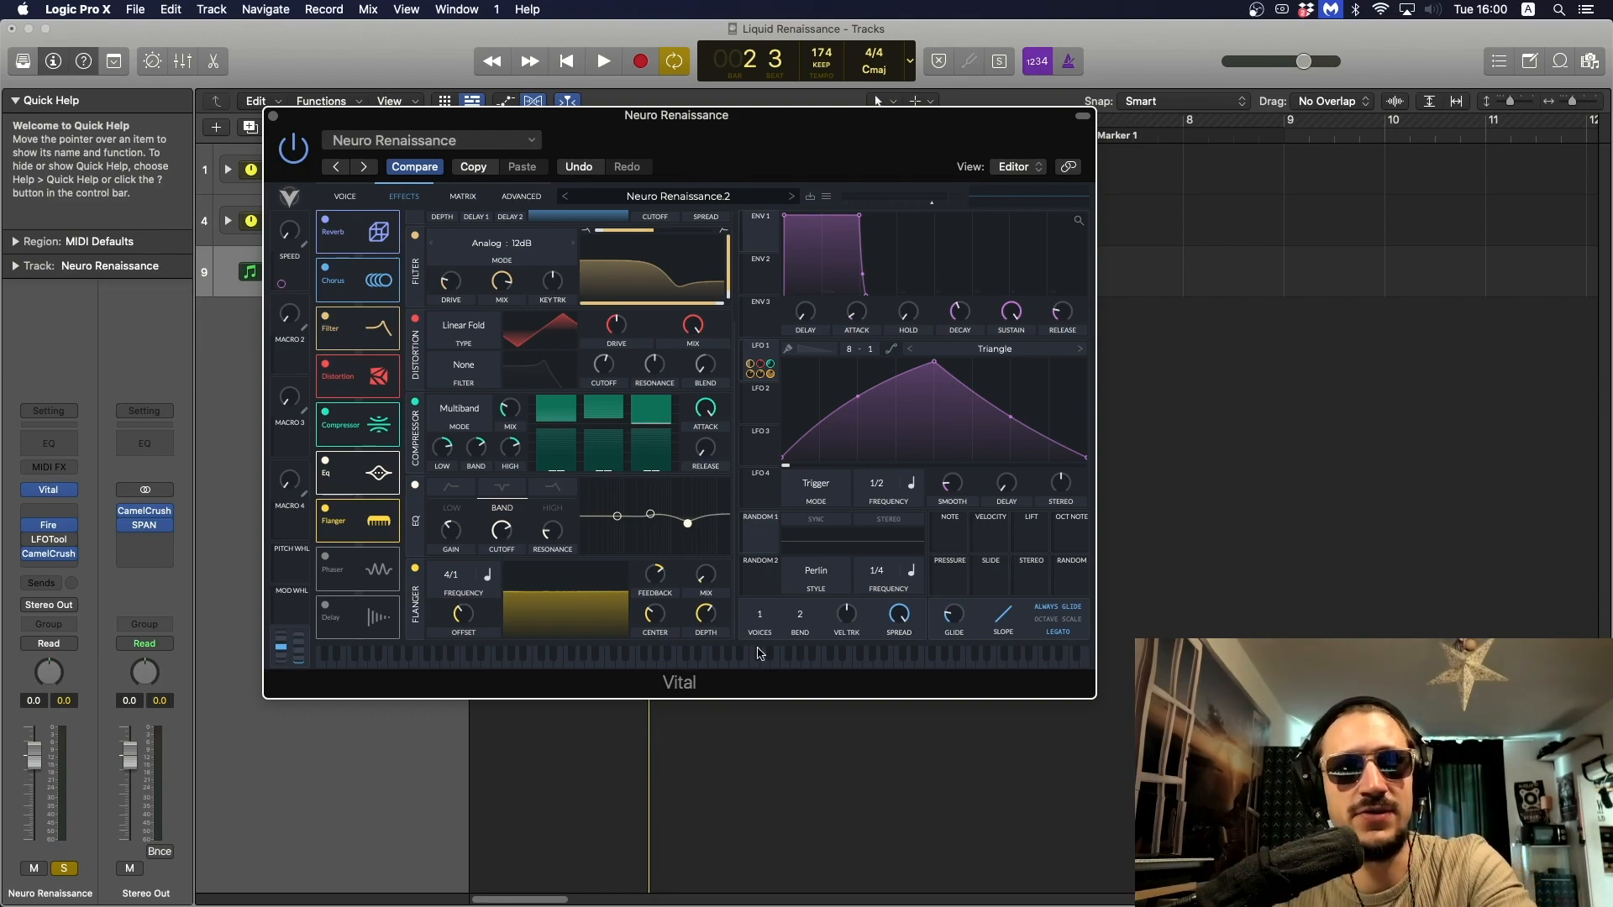
{"action": "left_click_drag", "start_coordinate": [694, 573], "coordinate": [718, 485]}
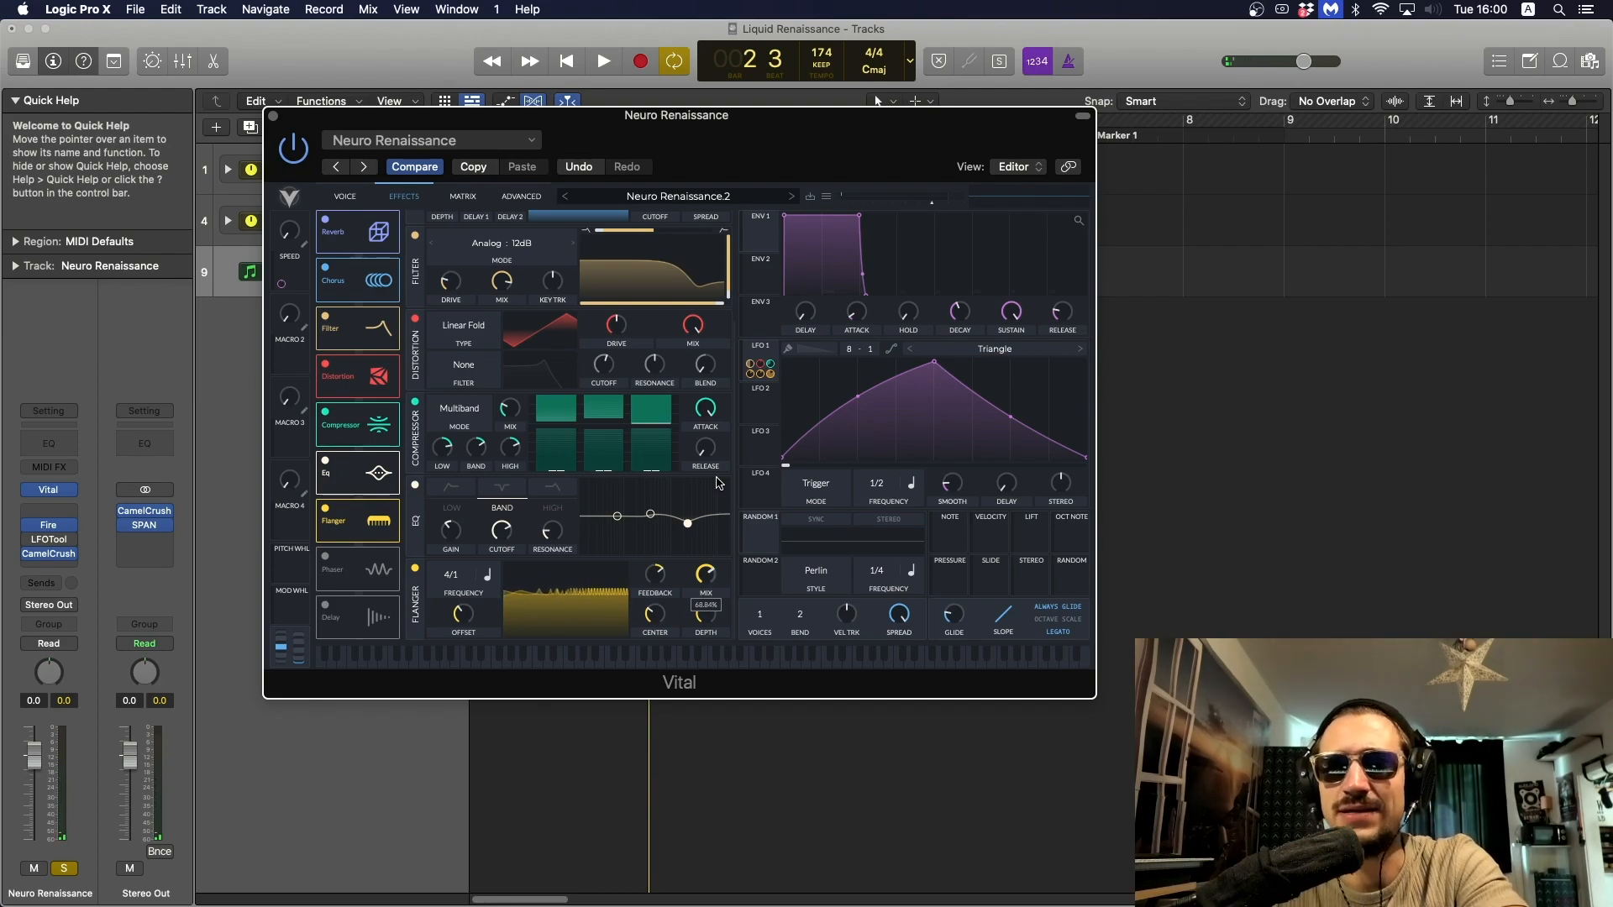
Lower the Flanger's mix and audition the loop briefly with the Neuro Renaissance track unsoloed.
{"action": "left_click_drag", "start_coordinate": [719, 484], "coordinate": [719, 484]}
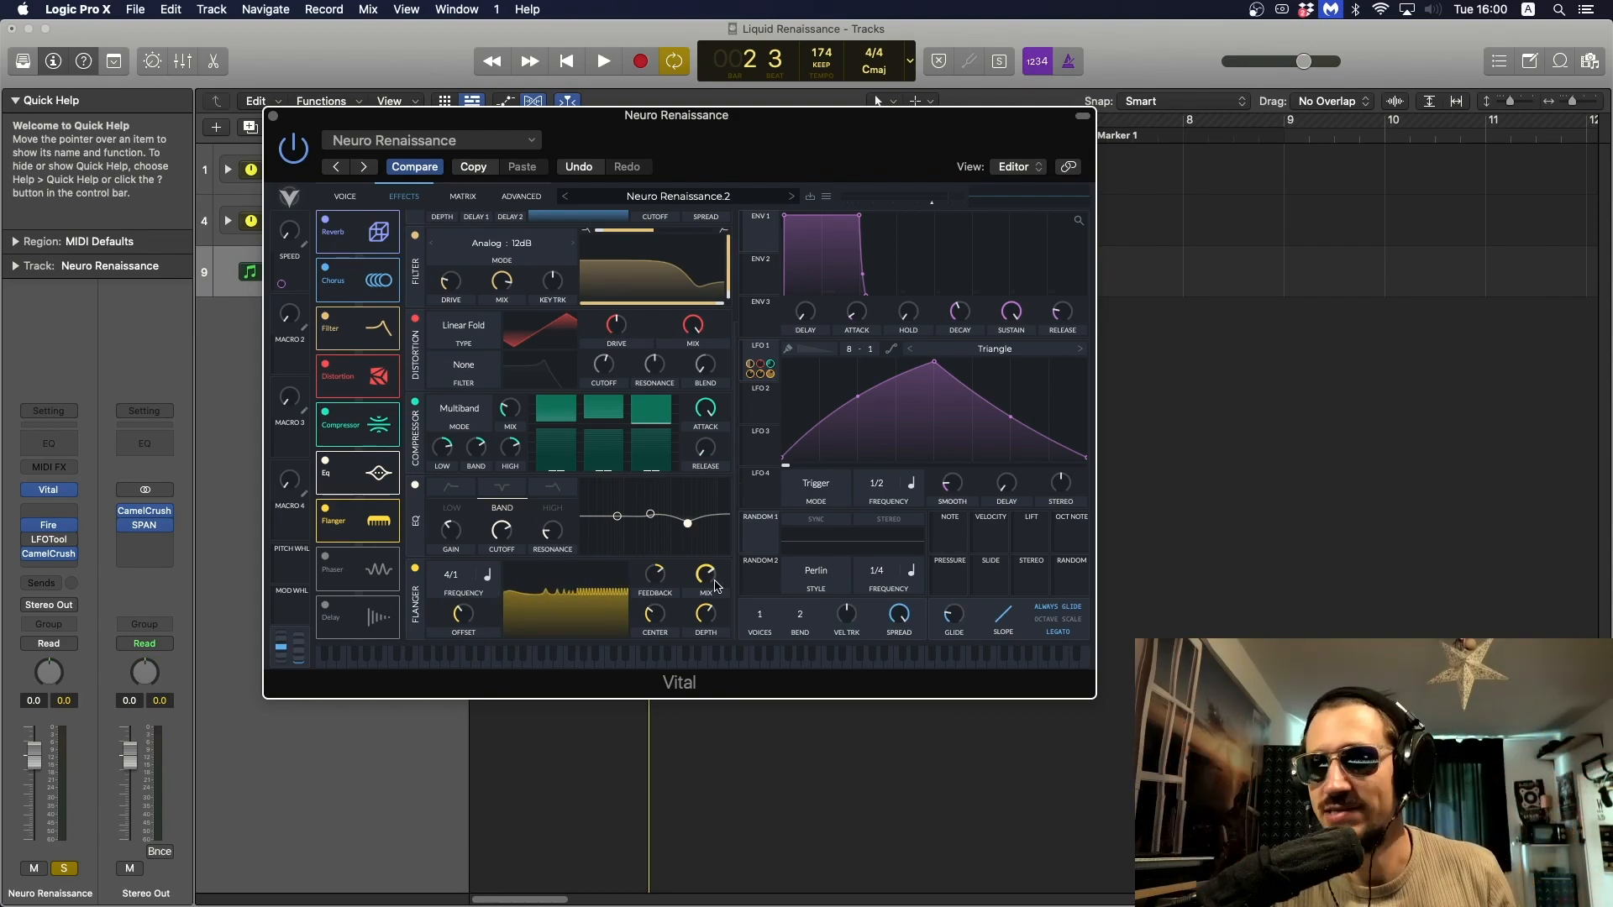
{"action": "left_click_drag", "start_coordinate": [716, 586], "coordinate": [692, 661]}
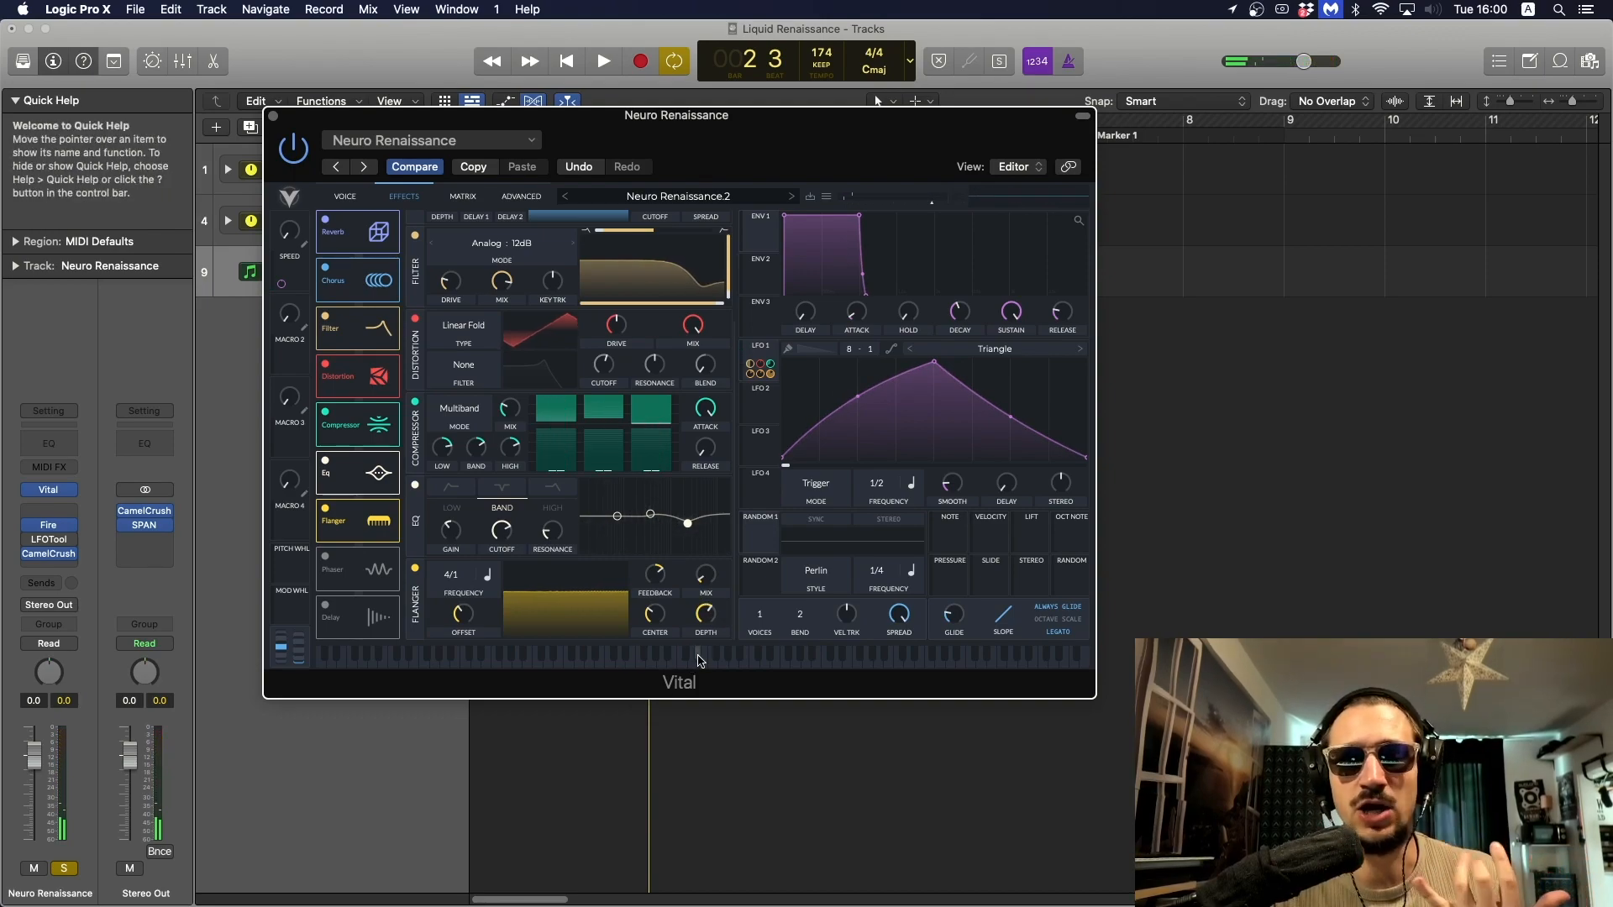
{"action": "left_click", "coordinate": [65, 868]}
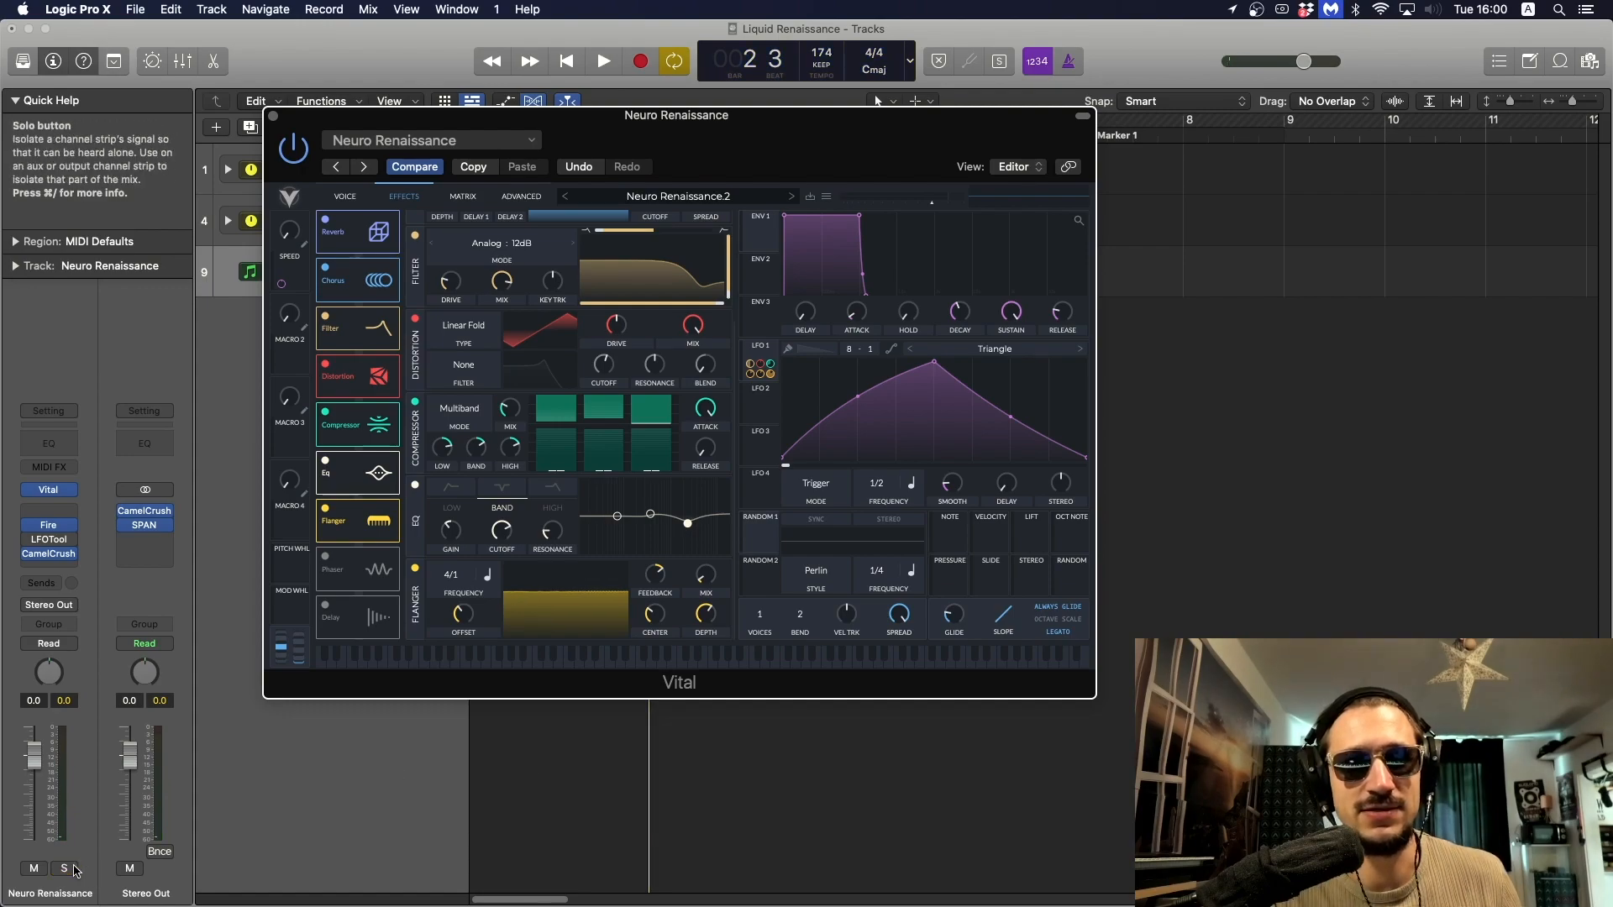
{"action": "key", "text": "space"}
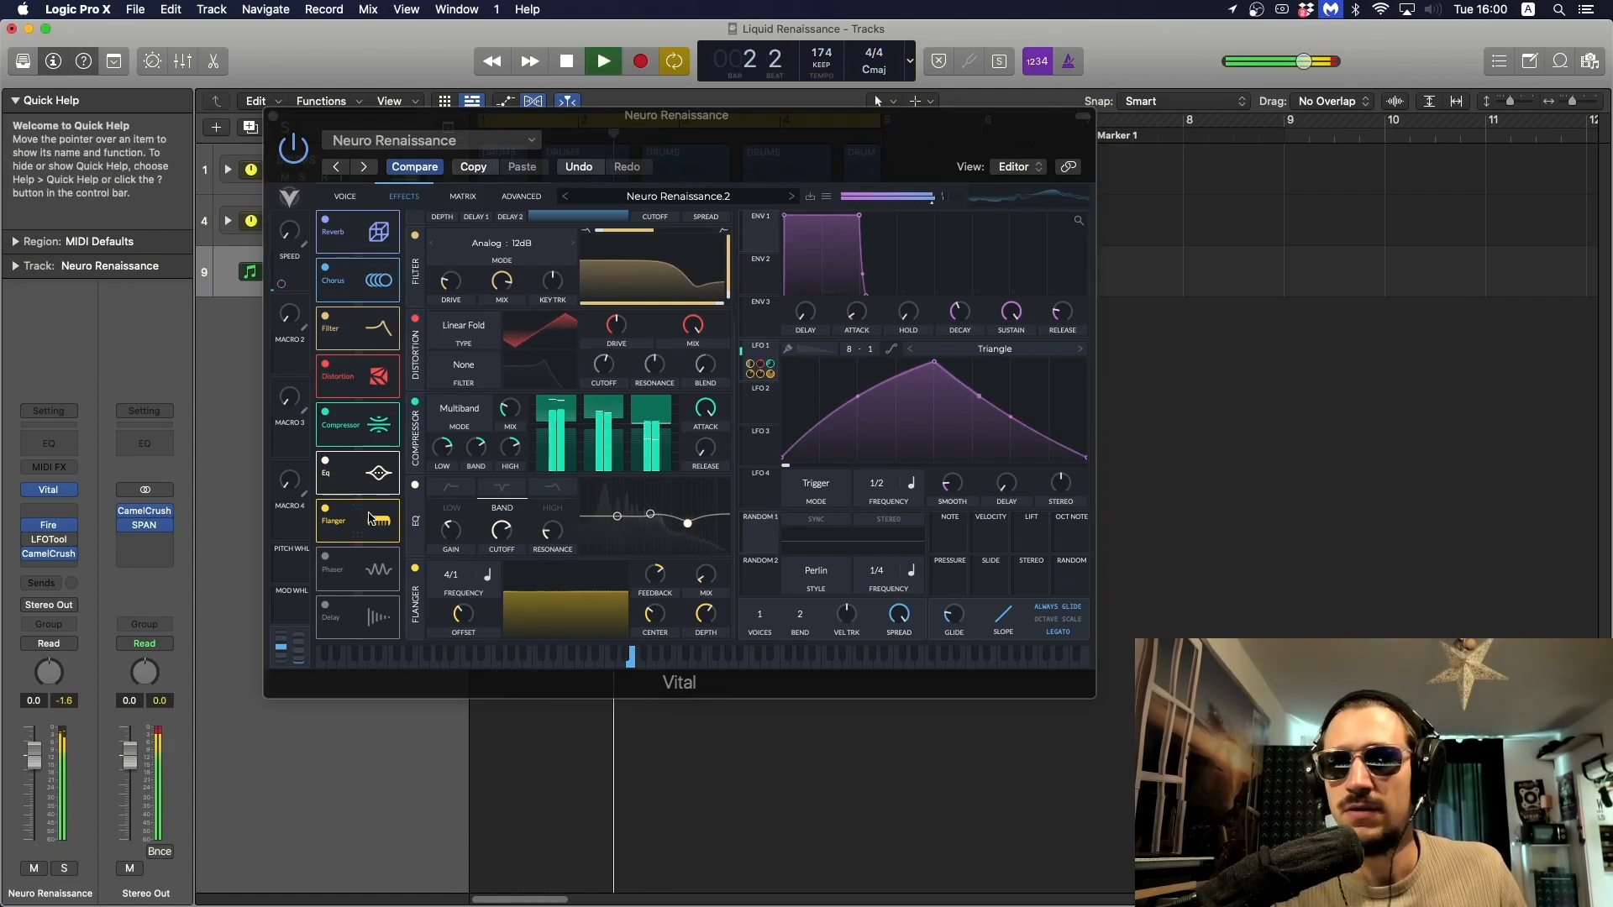
{"action": "key", "text": "space"}
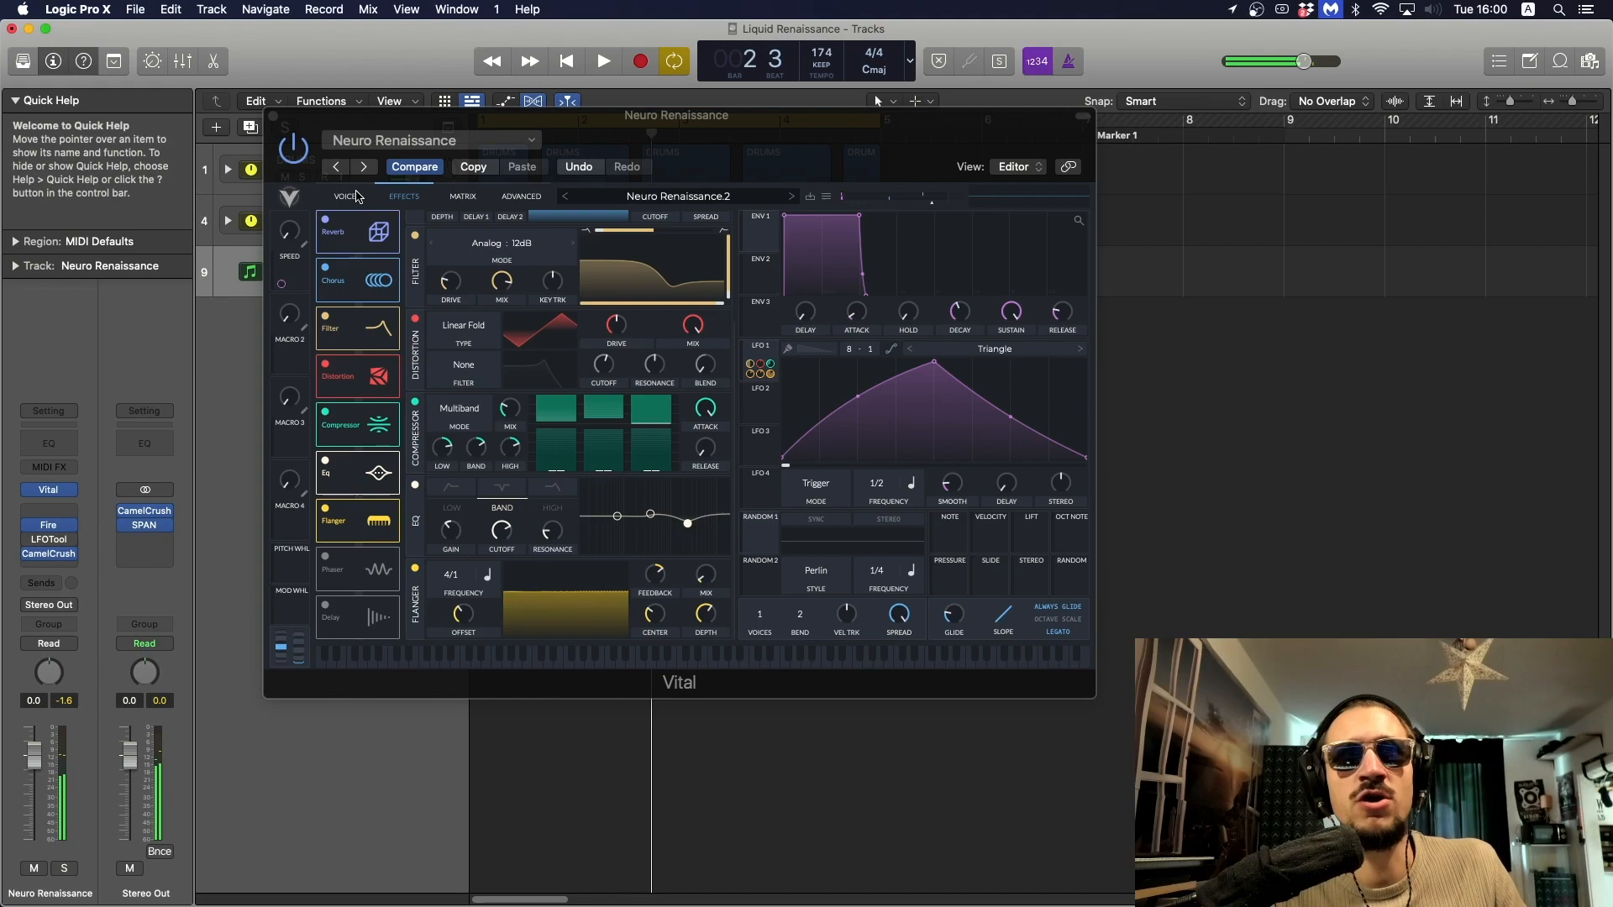
Return to Vital's oscillator and filter page and play the loop twice with the full mix, stopping playback after each pass.
{"action": "left_click", "coordinate": [354, 196]}
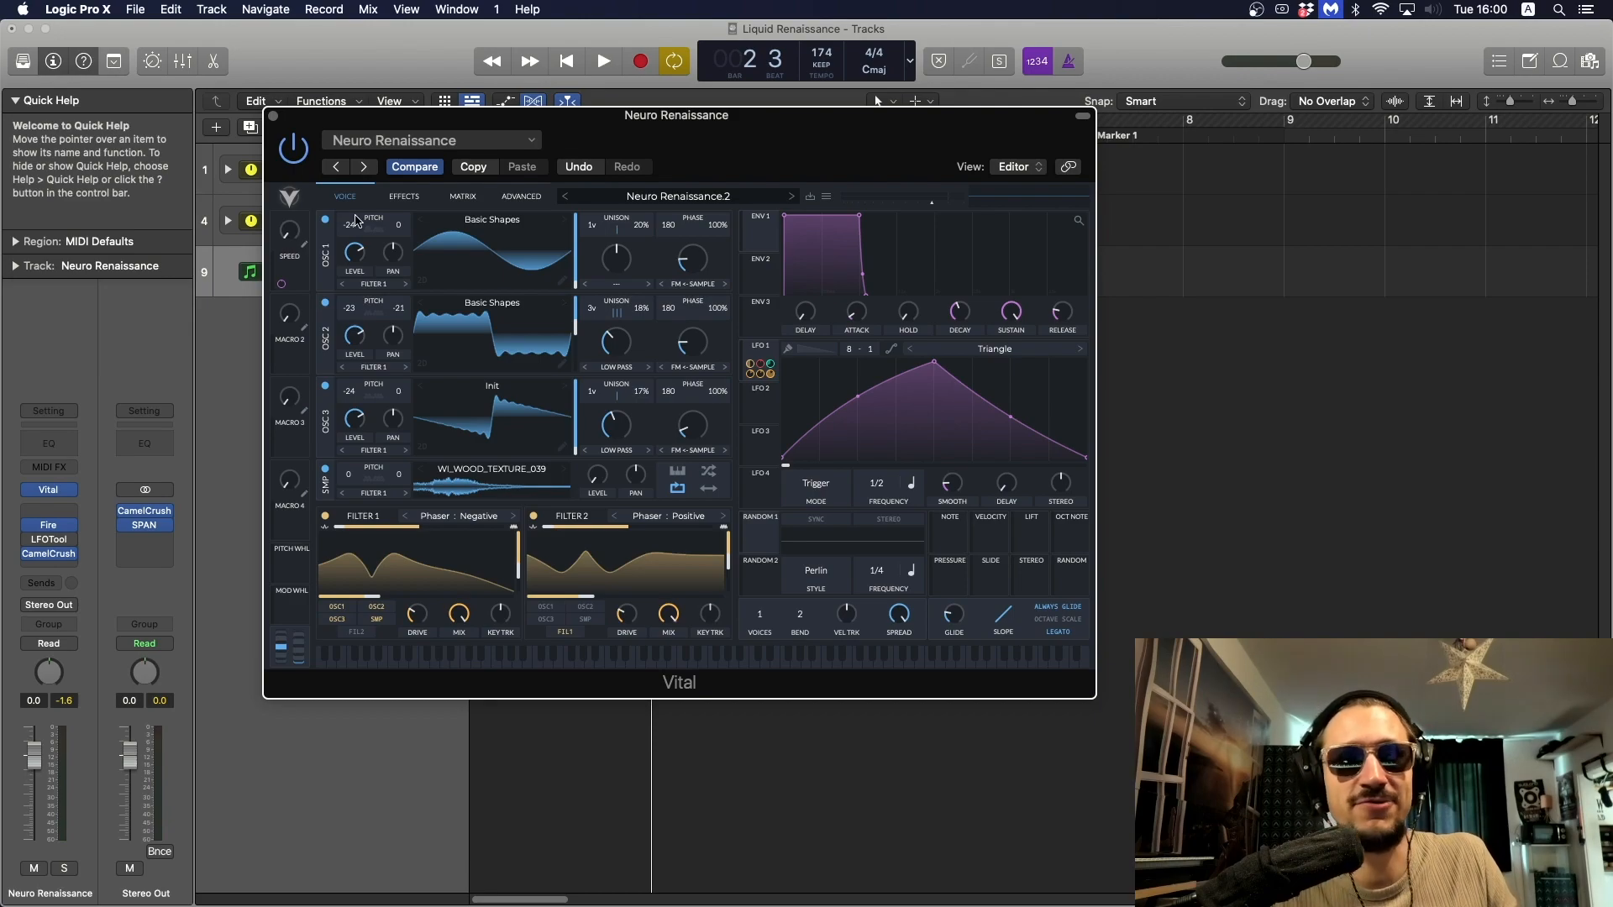
{"action": "left_click_drag", "start_coordinate": [546, 116], "coordinate": [548, 122]}
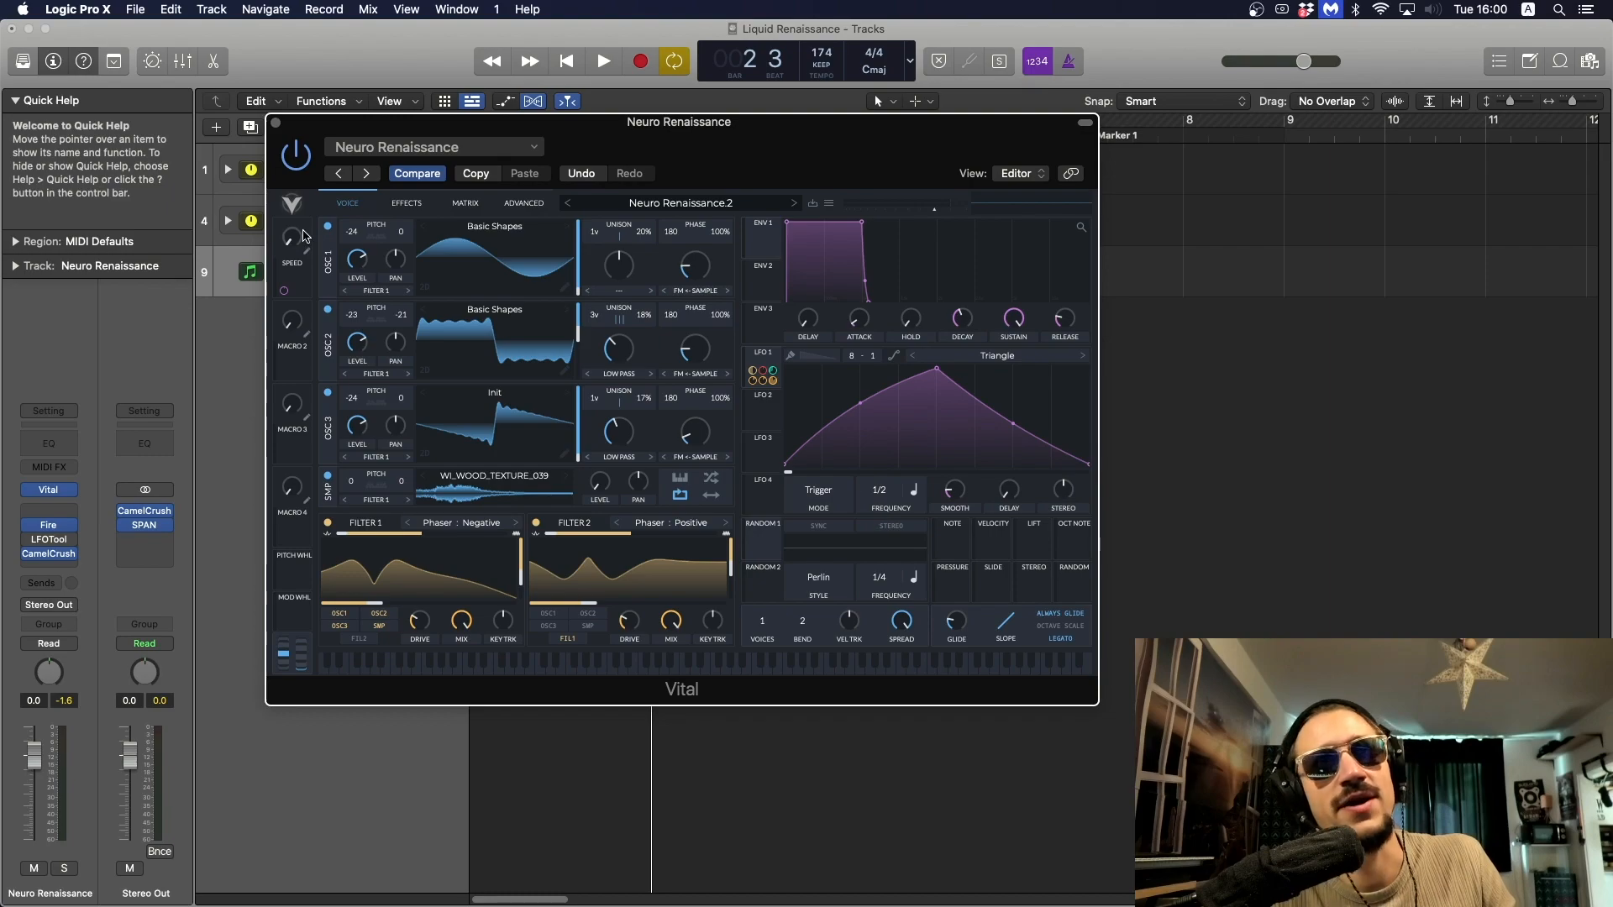
{"action": "key", "text": "space"}
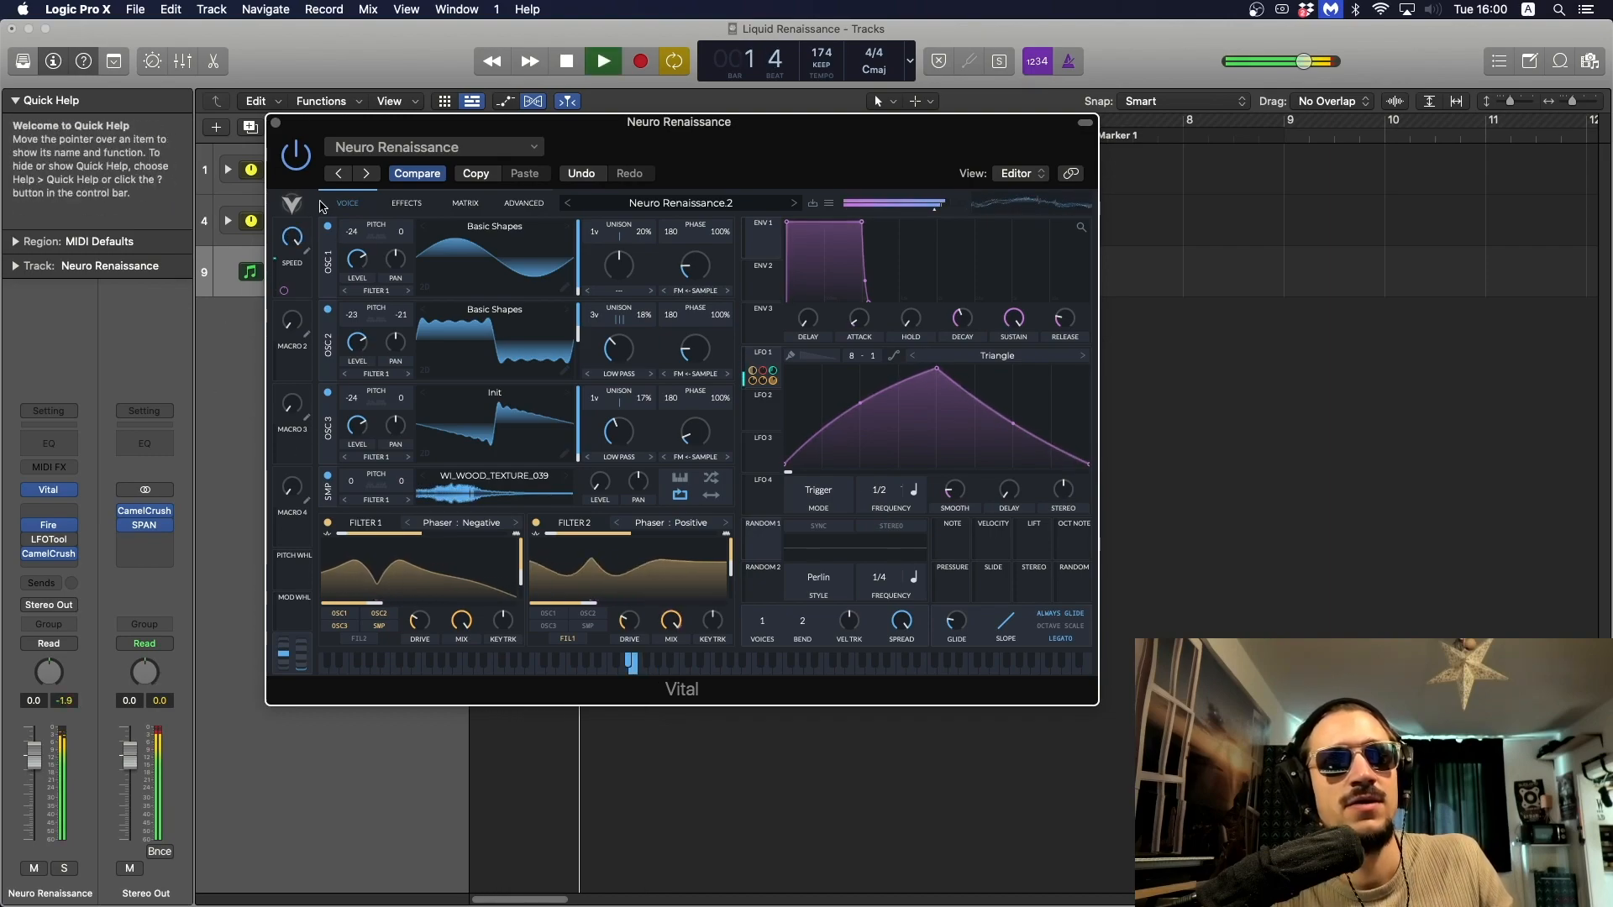
{"action": "key", "text": "space"}
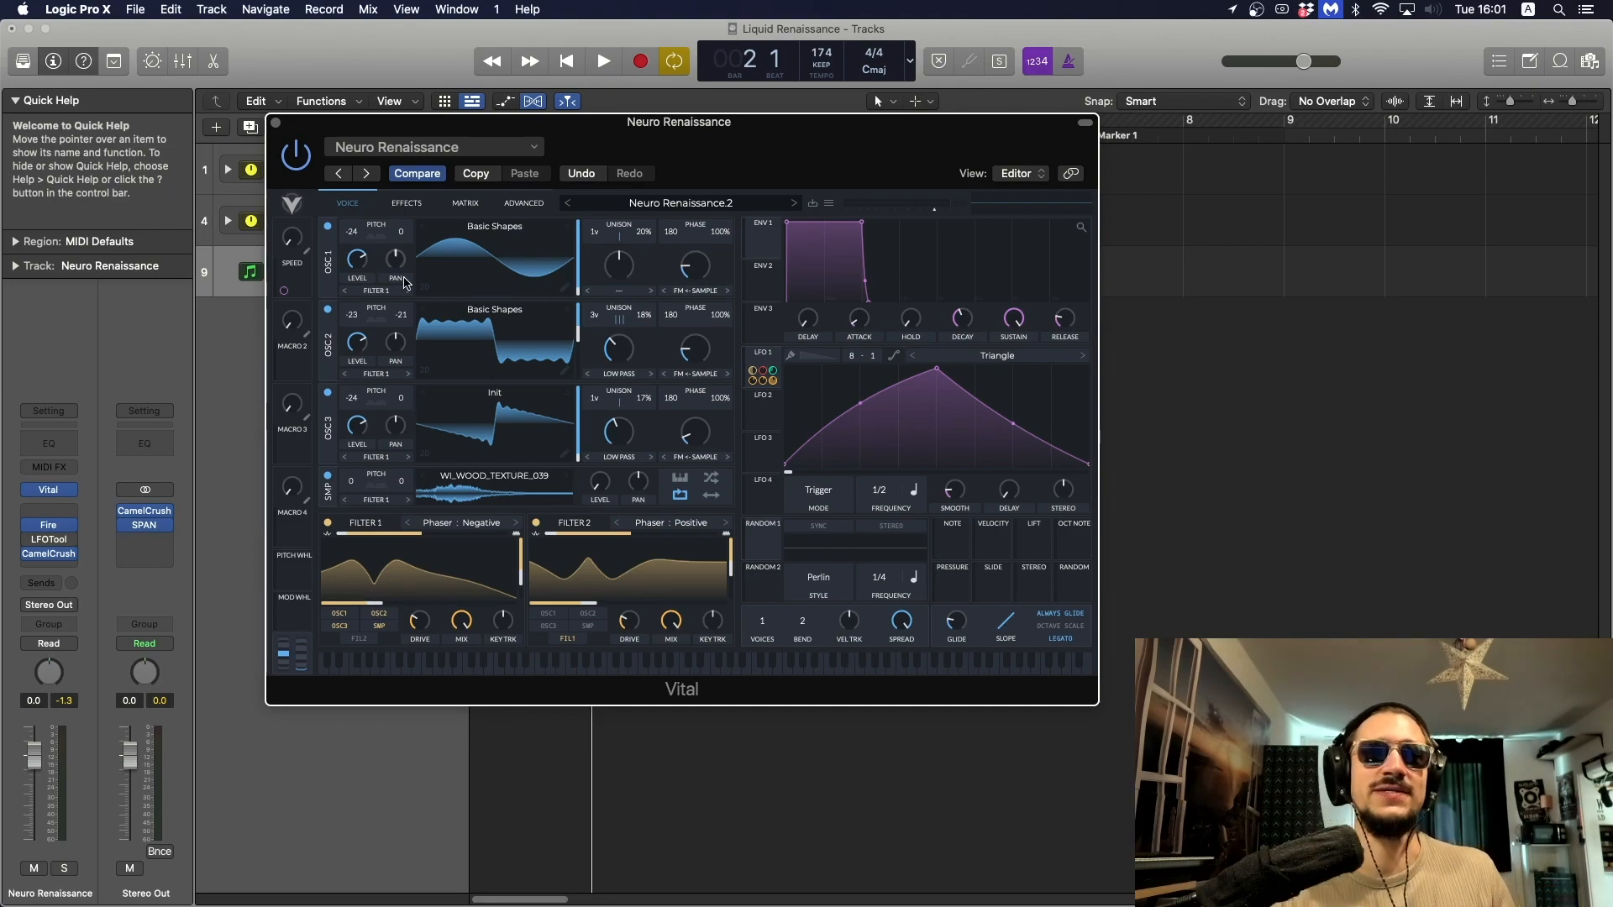
{"action": "key", "text": "space"}
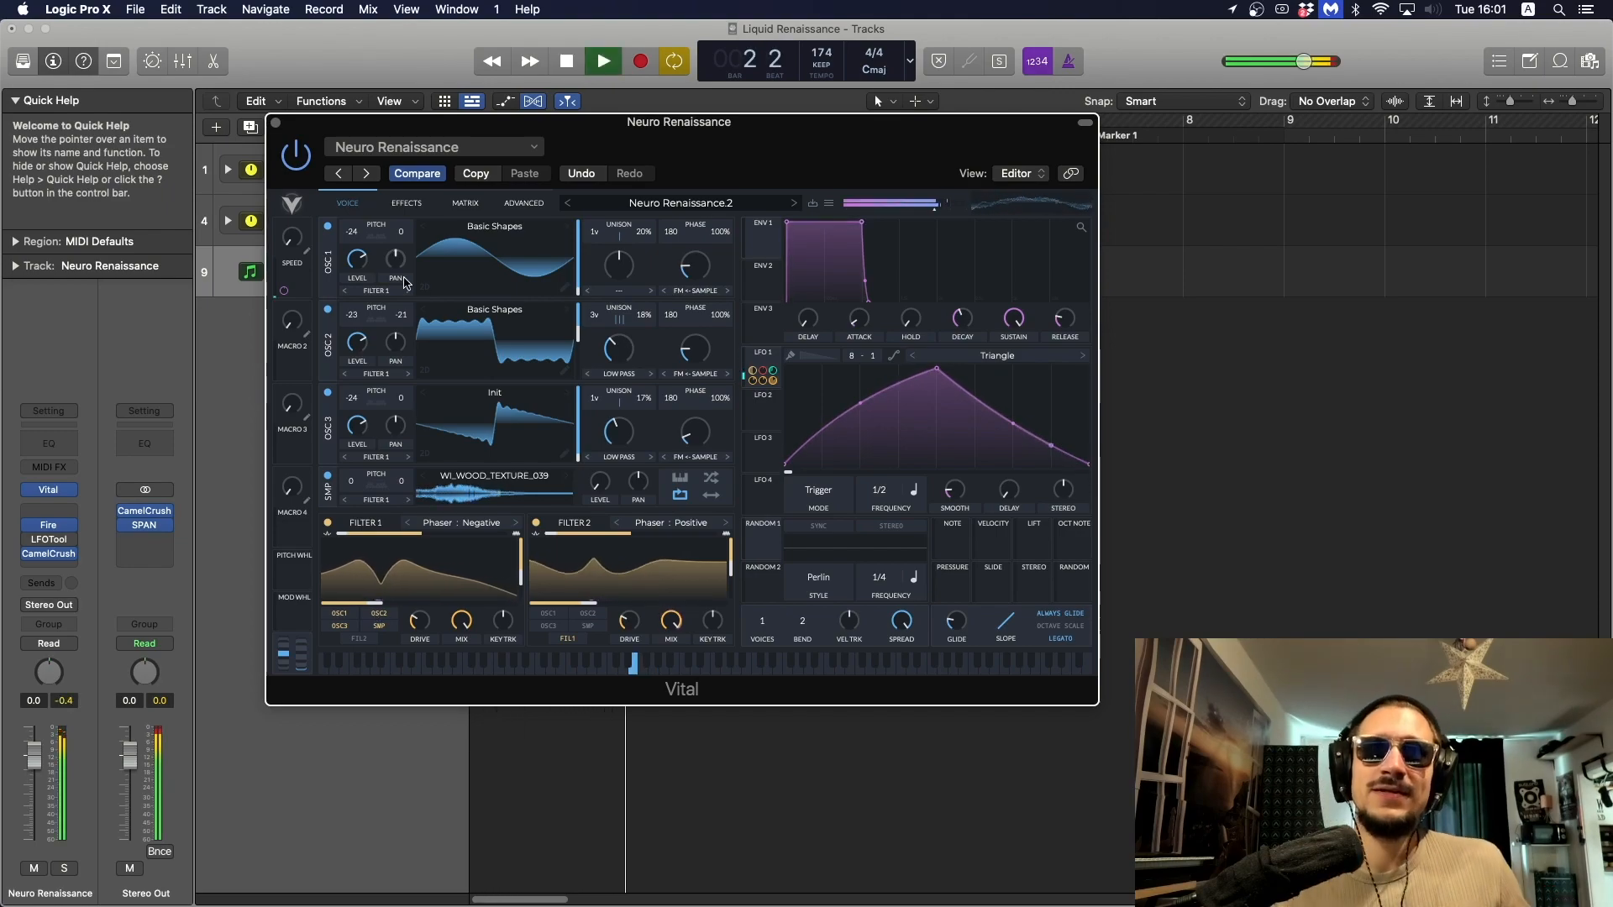
{"action": "key", "text": "space"}
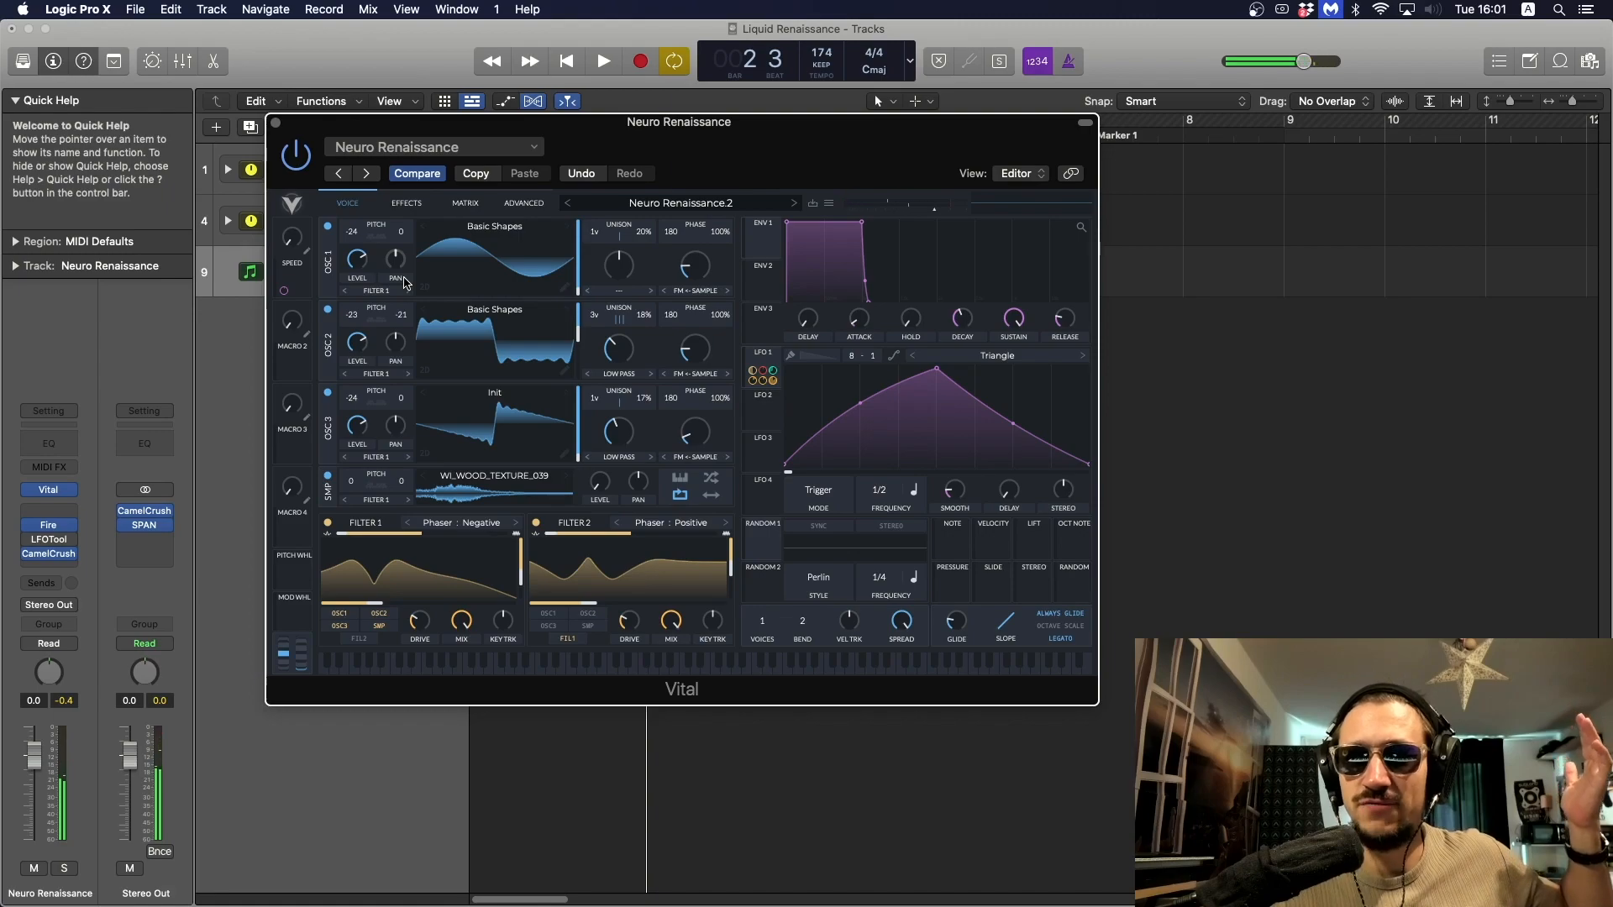